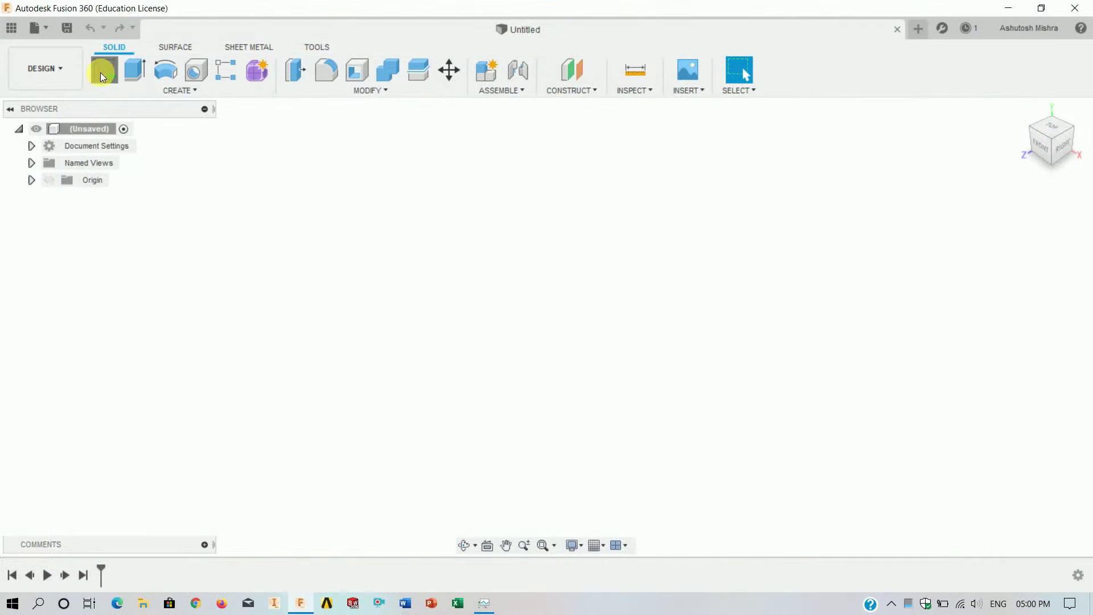
Start a new sketch in the untitled design so the origin planes appear
click(102, 70)
On the YZ plane, draw a 145 mm upright line from the origin
click(524, 305)
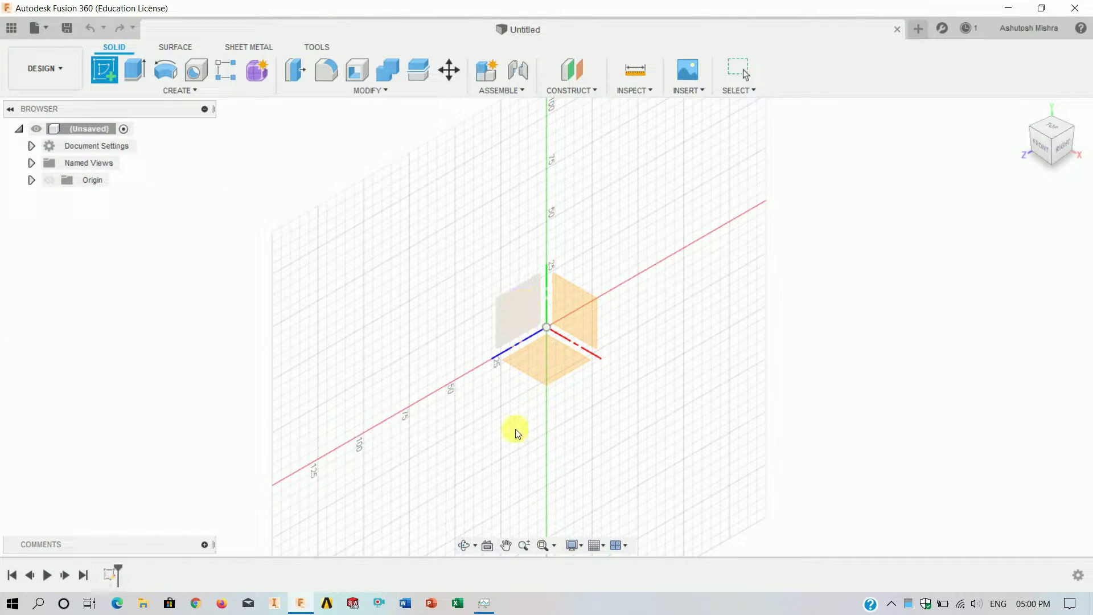
click(580, 374)
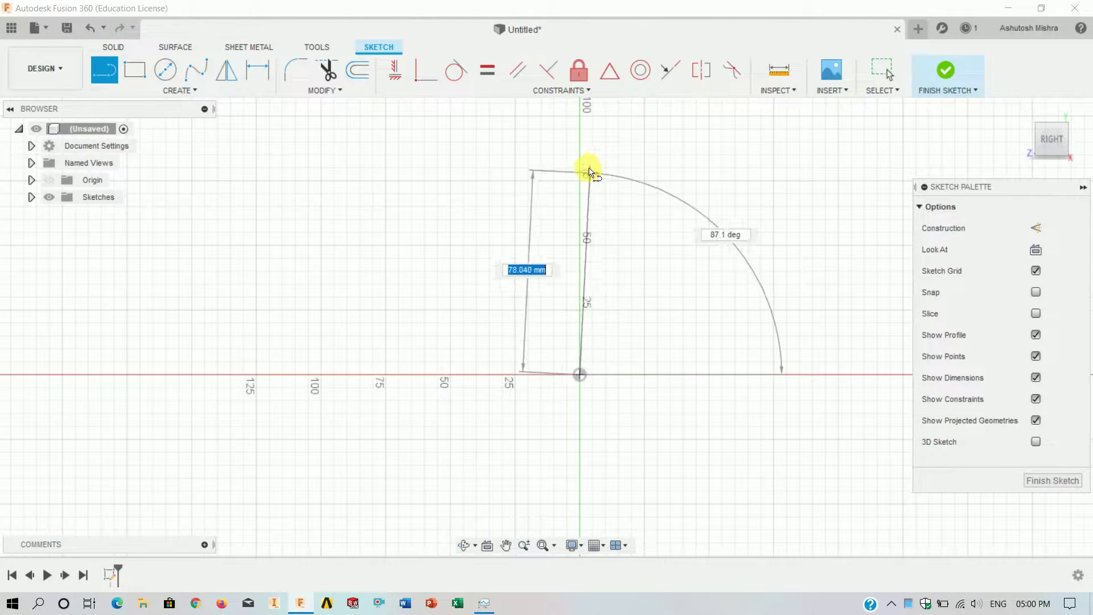
text(45)
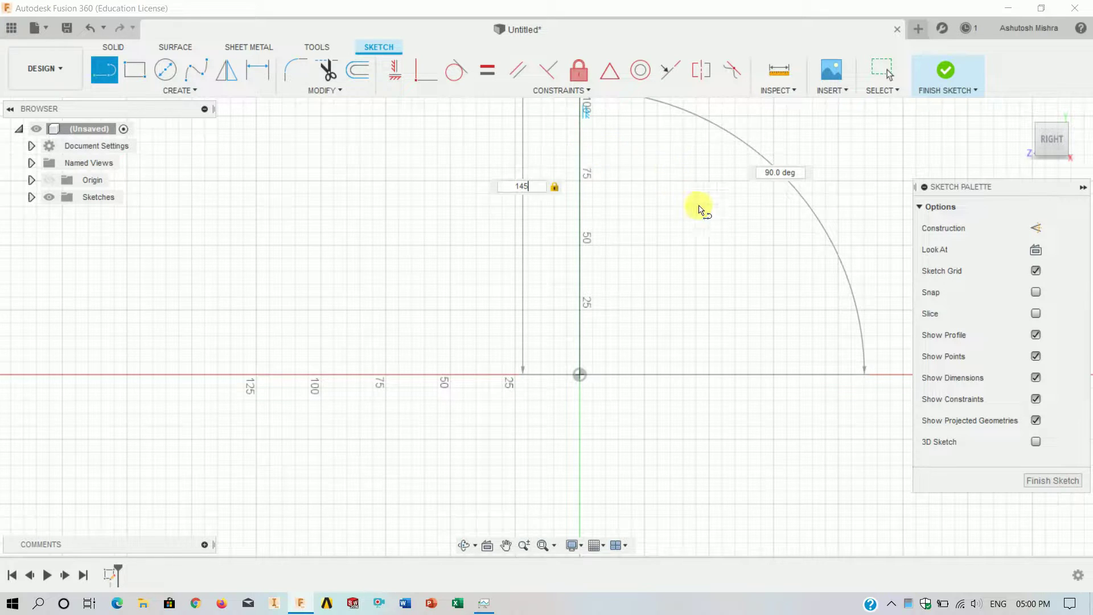
key(Return)
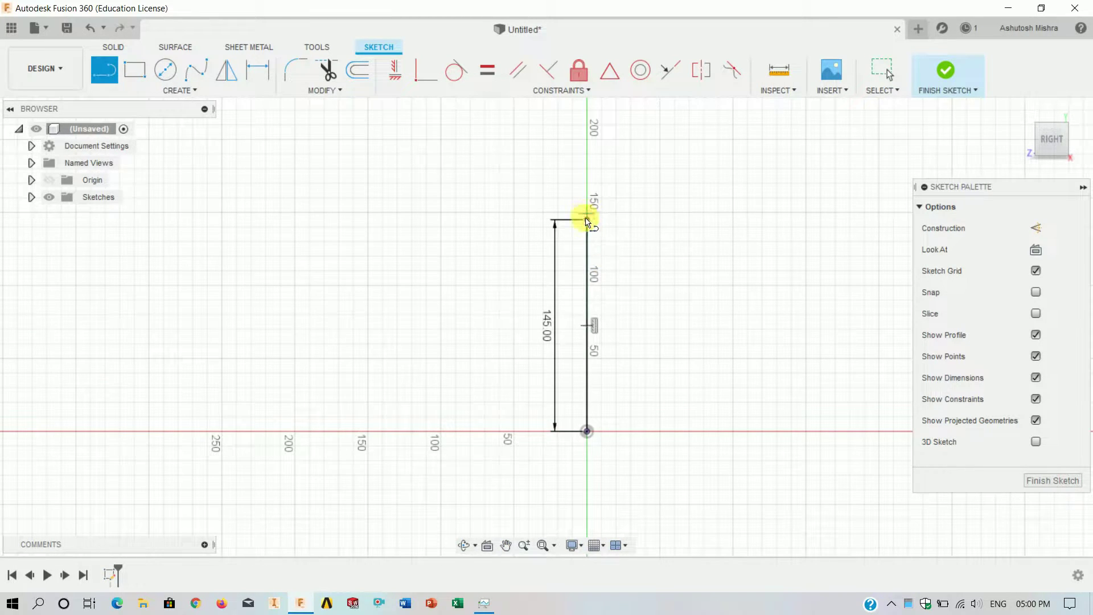
key(Escape)
Draw the top line from the upright's end and set its width to 24.30
key(l)
drag(586, 221, 503, 224)
text(3)
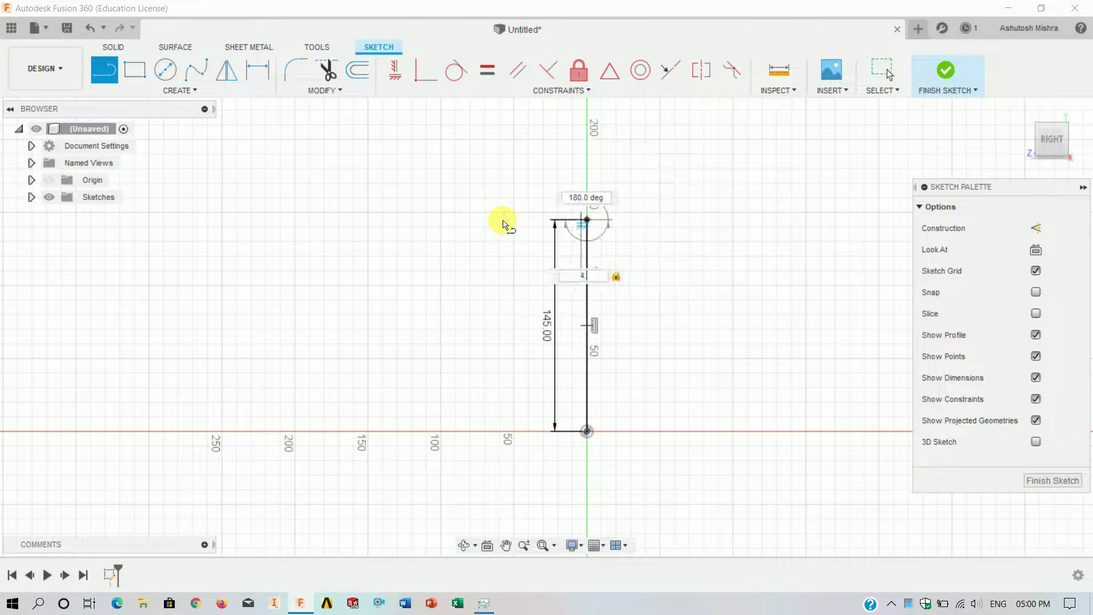
key(Return)
key(Escape)
scroll(580, 278, up, 3)
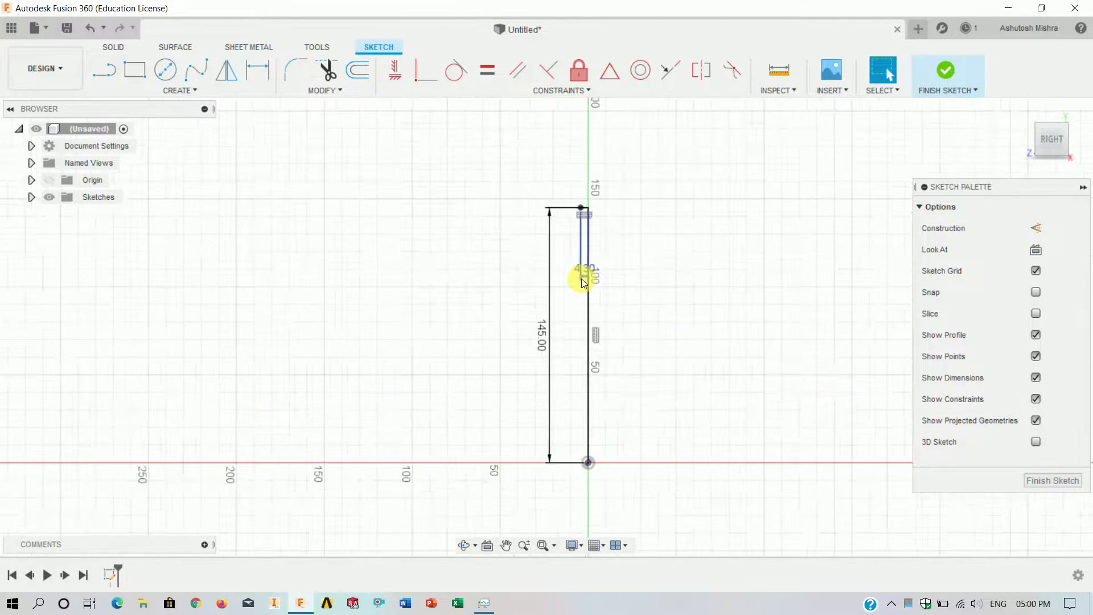
double_click(587, 276)
key(Return)
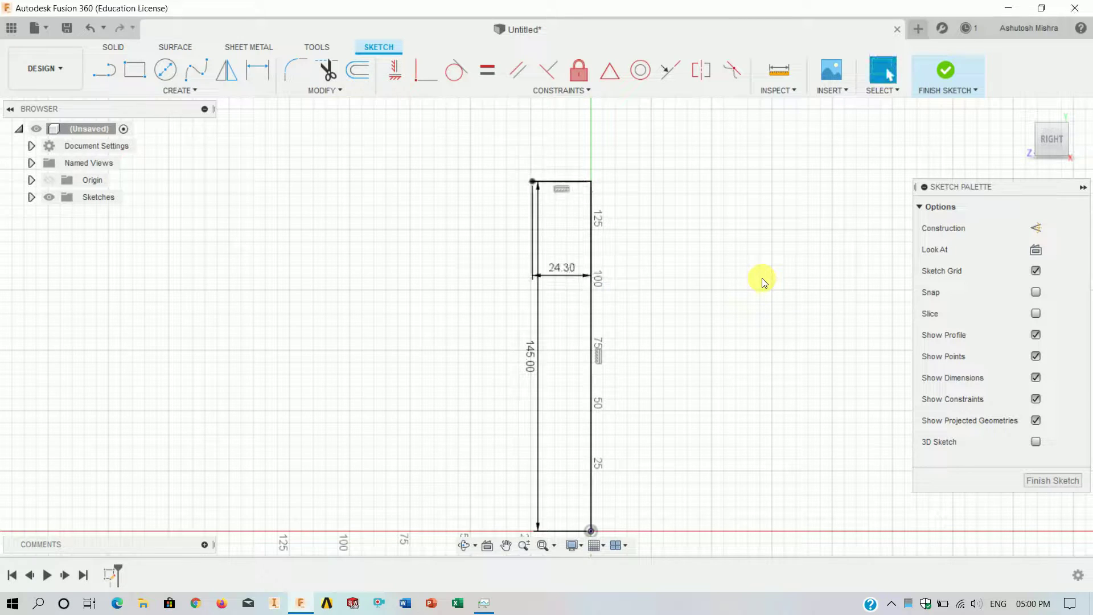
Add a 10 mm line at the top-left corner
key(l)
click(535, 182)
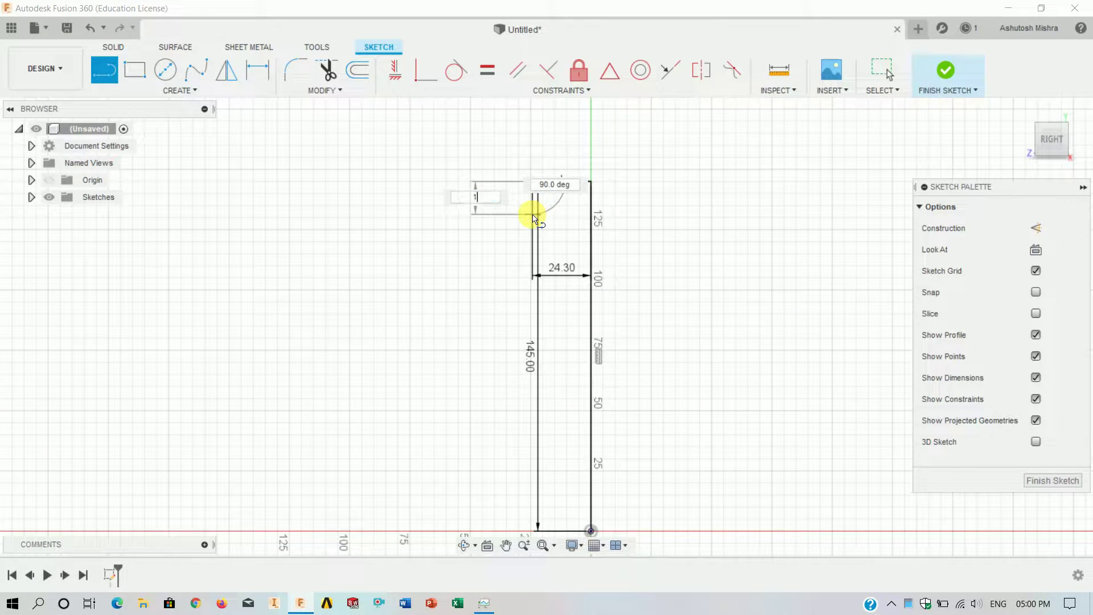
text(0)
key(Return)
key(Escape)
Draw a 60 mm base line from the origin
key(l)
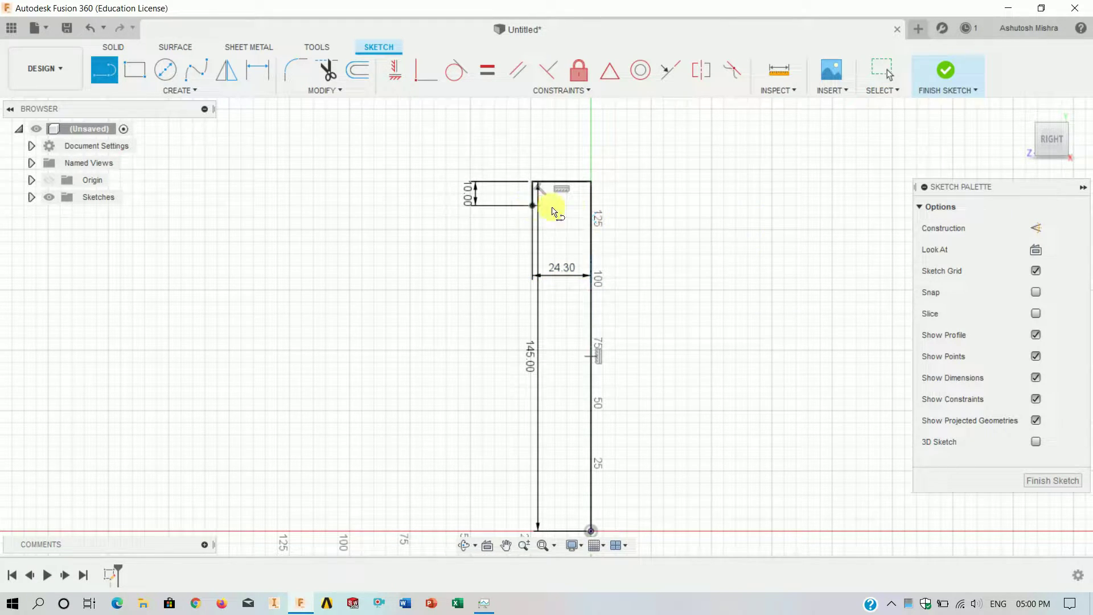
scroll(674, 328, down, 2)
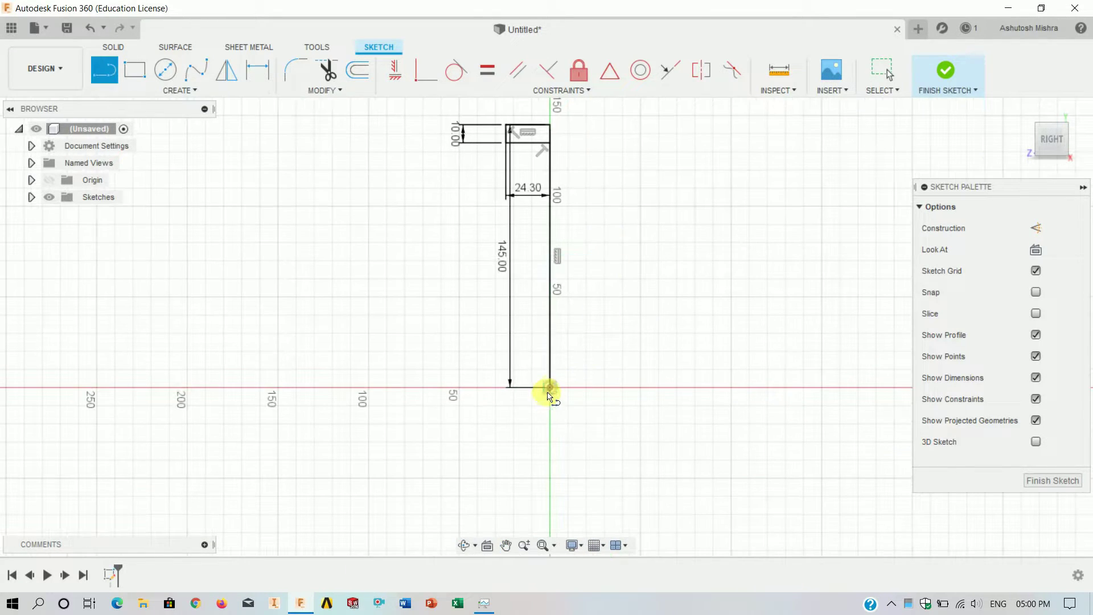
click(550, 393)
text(60)
key(Return)
key(Escape)
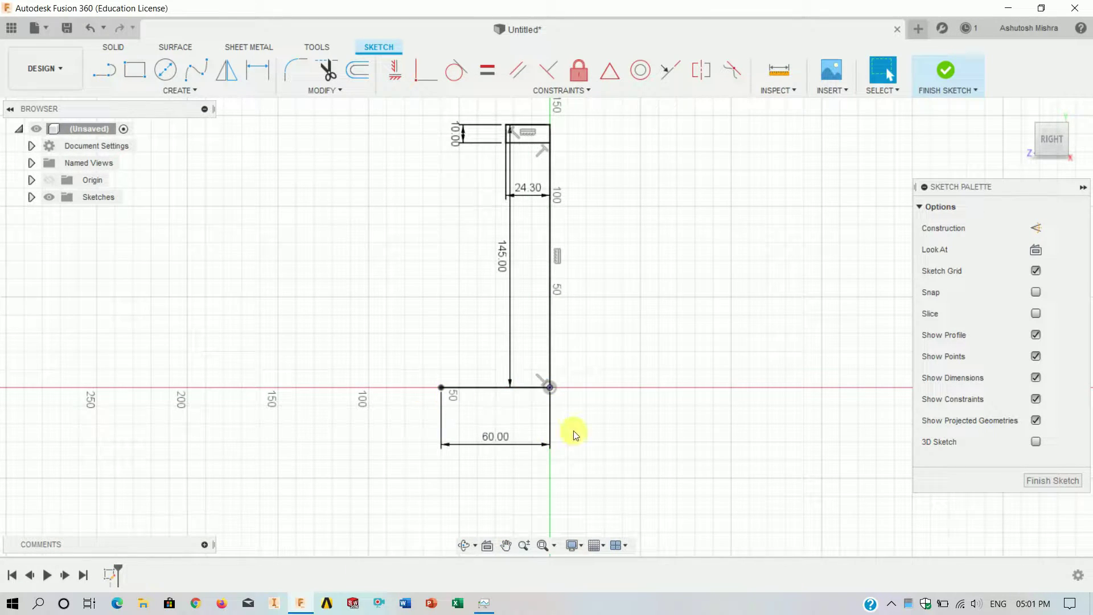
Add the 20 mm drop, the bottom line and the slanted edge back to the base corner
key(l)
click(547, 397)
text(20)
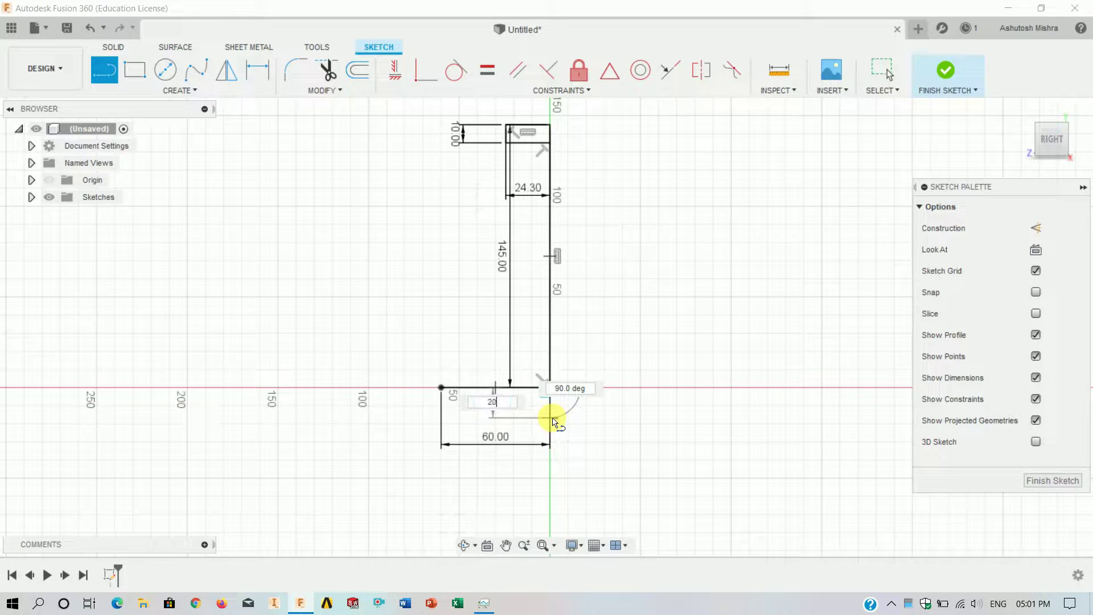
key(Return)
key(Escape)
key(l)
click(550, 424)
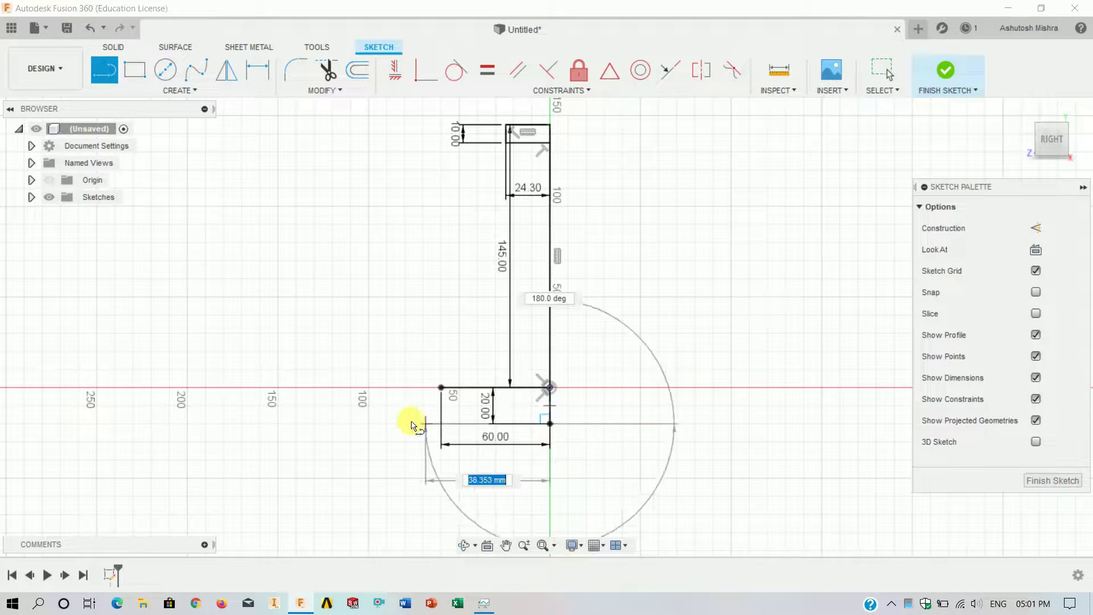
click(408, 423)
click(441, 387)
key(Escape)
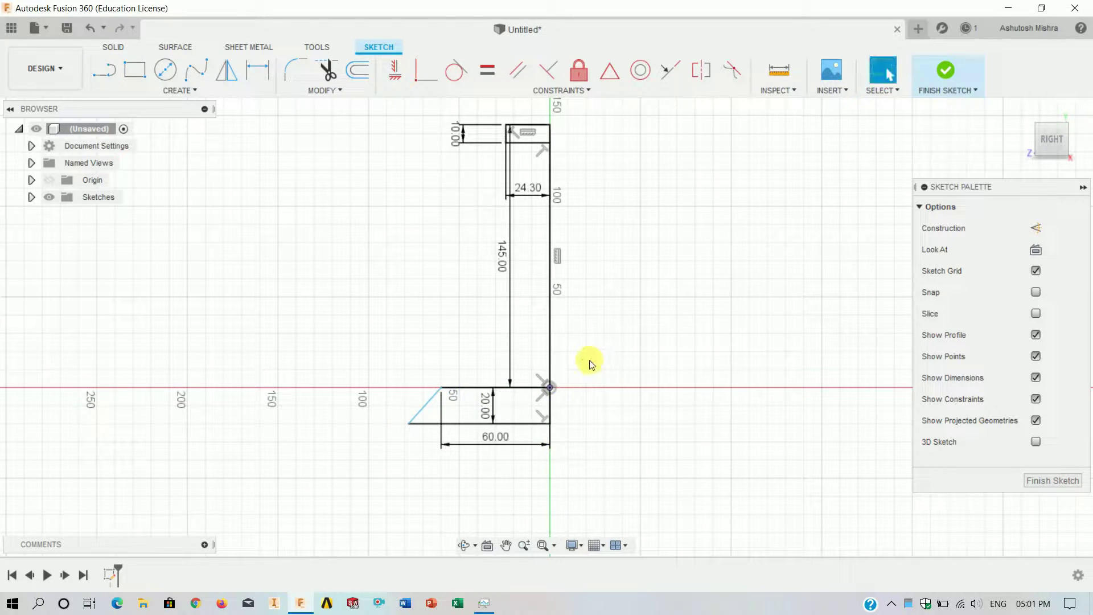
Dimension the angle between the bottom line and slanted edge to 60°
key(d)
click(485, 424)
click(426, 402)
click(593, 395)
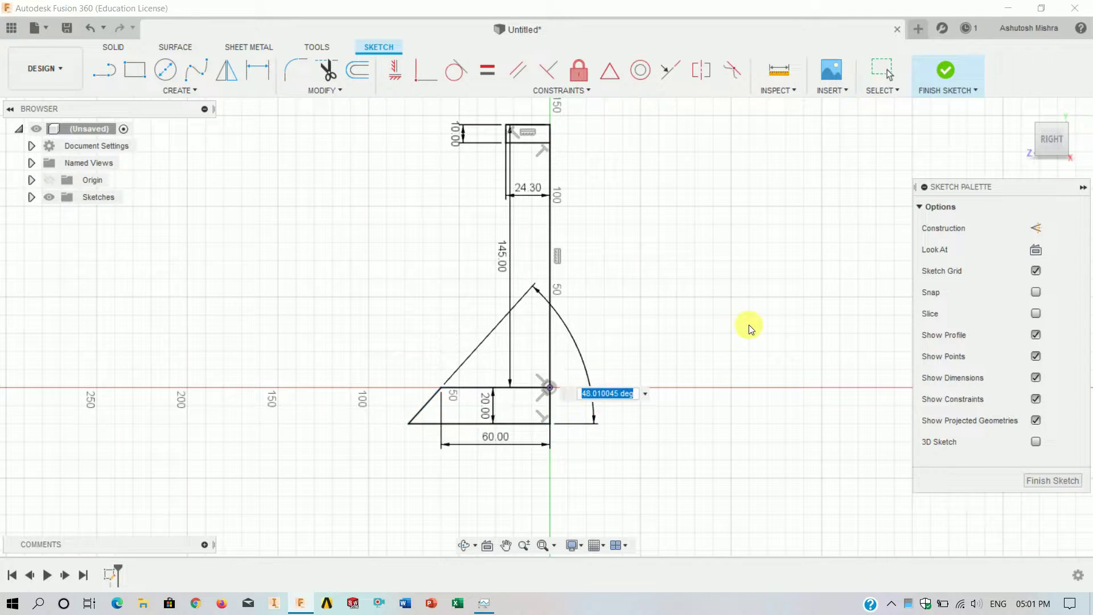
text(60)
key(Return)
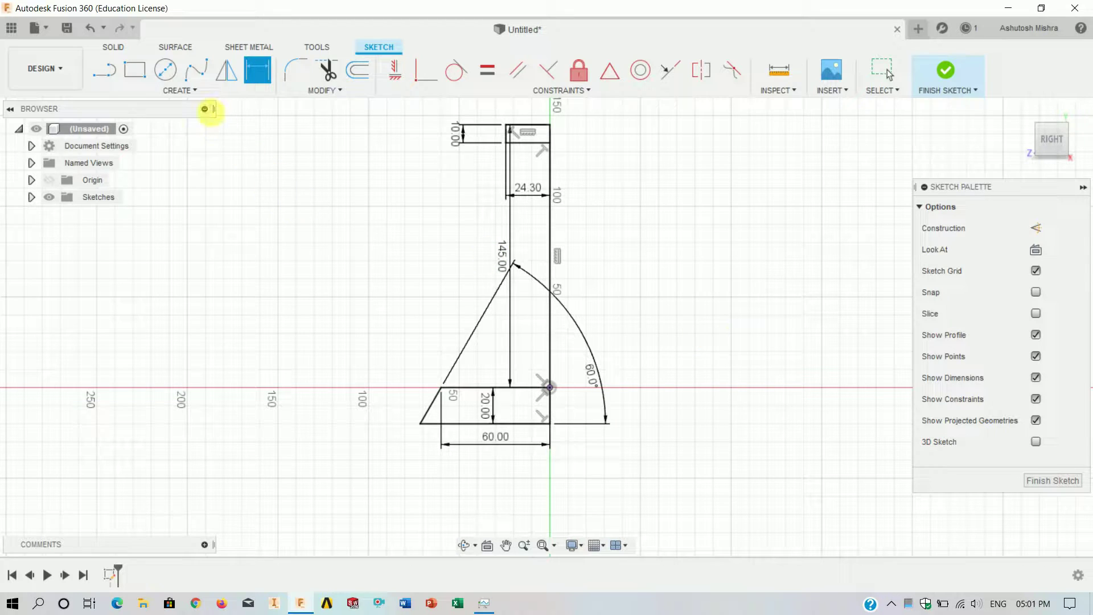
Draw a control point spline from the base corner up to the top corner
text(sspl)
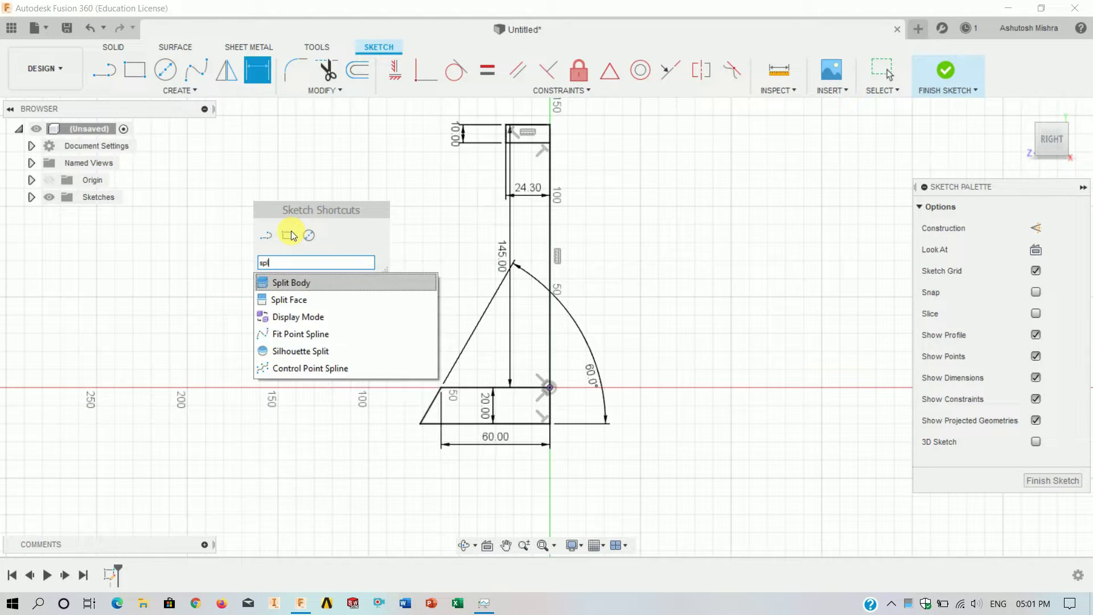
click(333, 366)
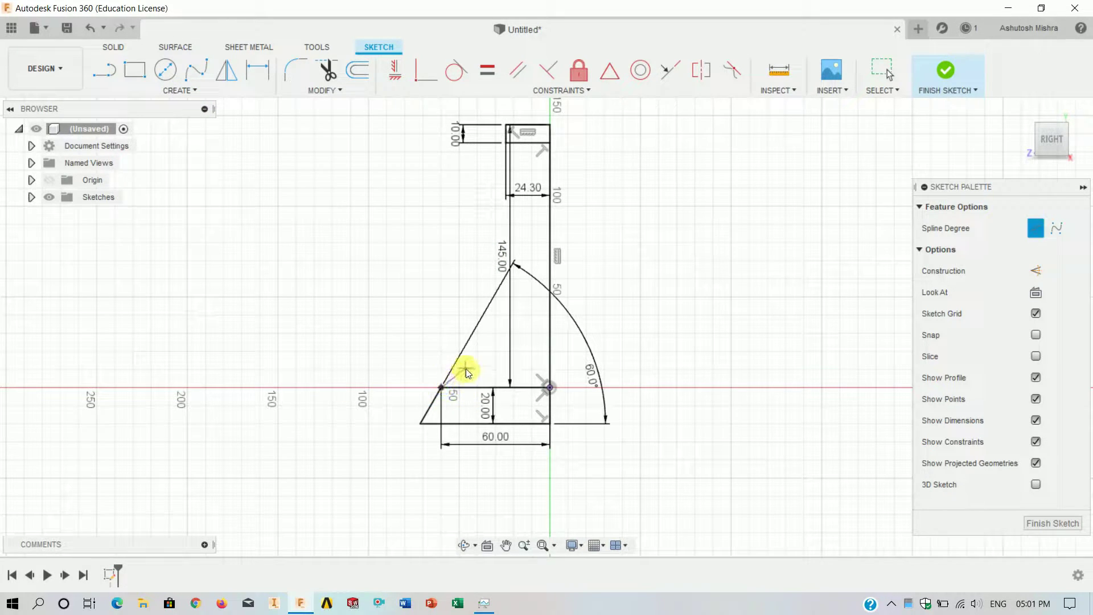
click(326, 237)
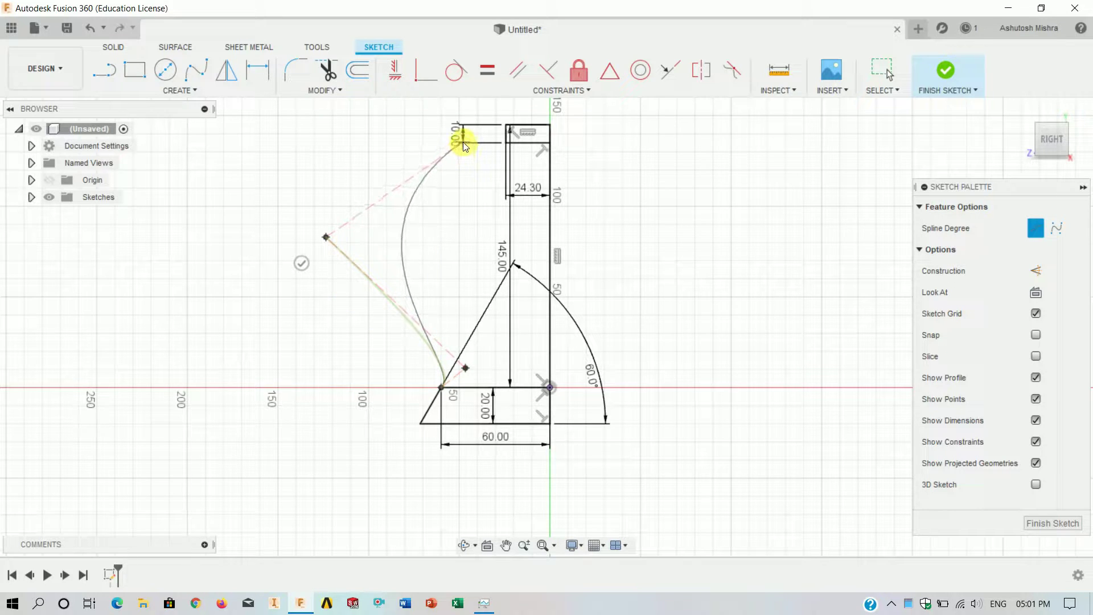
click(507, 143)
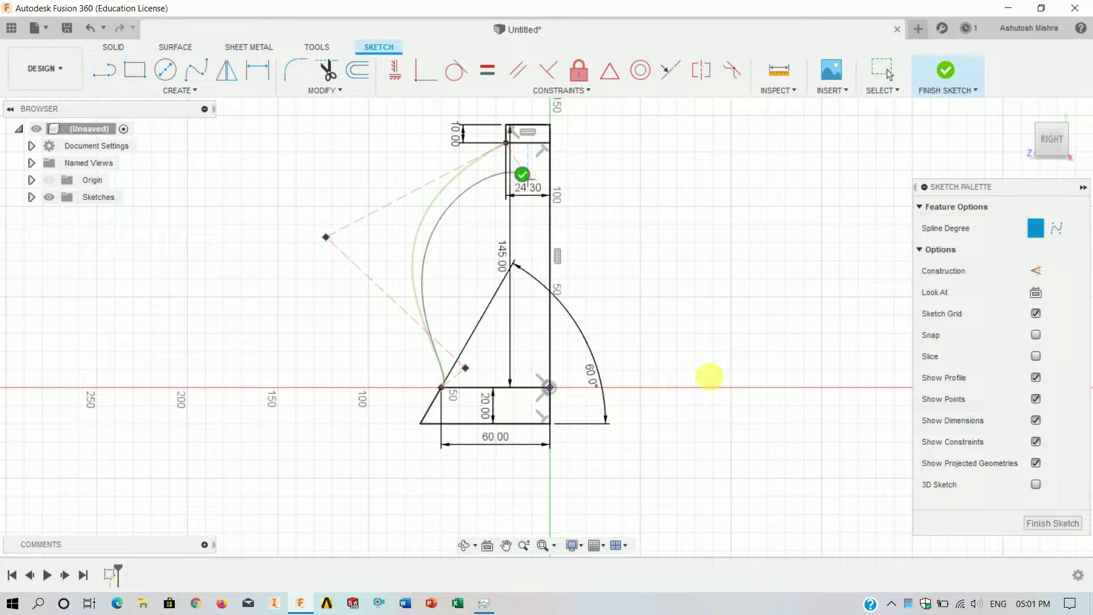
key(Return)
Dimension the spline's lower point 45.50 horizontally and 45 mm vertically
key(d)
click(465, 368)
click(549, 387)
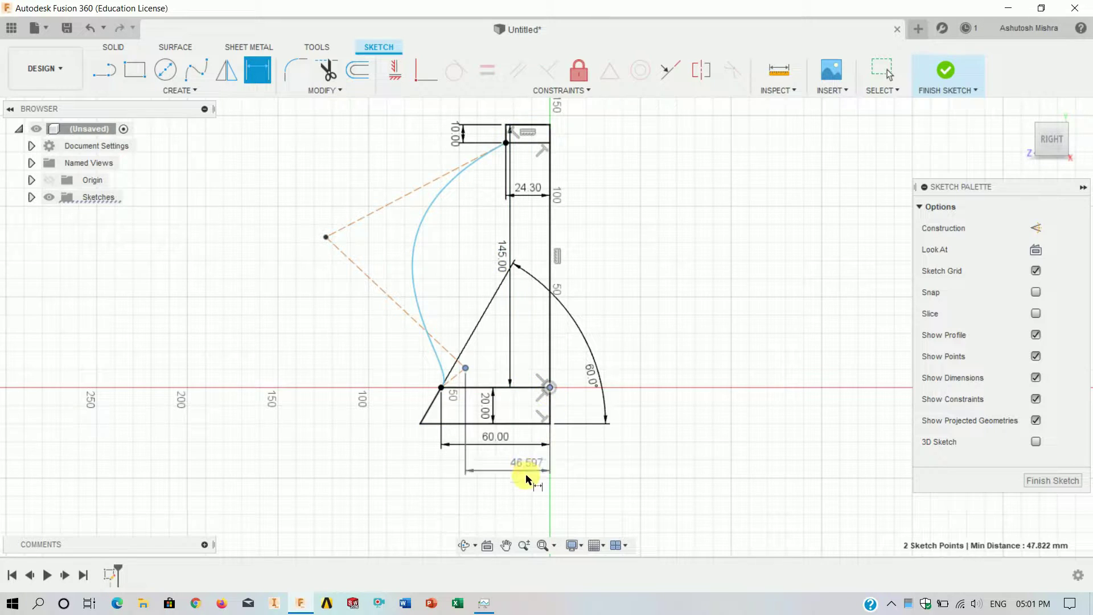
click(526, 480)
text(45.5)
key(Return)
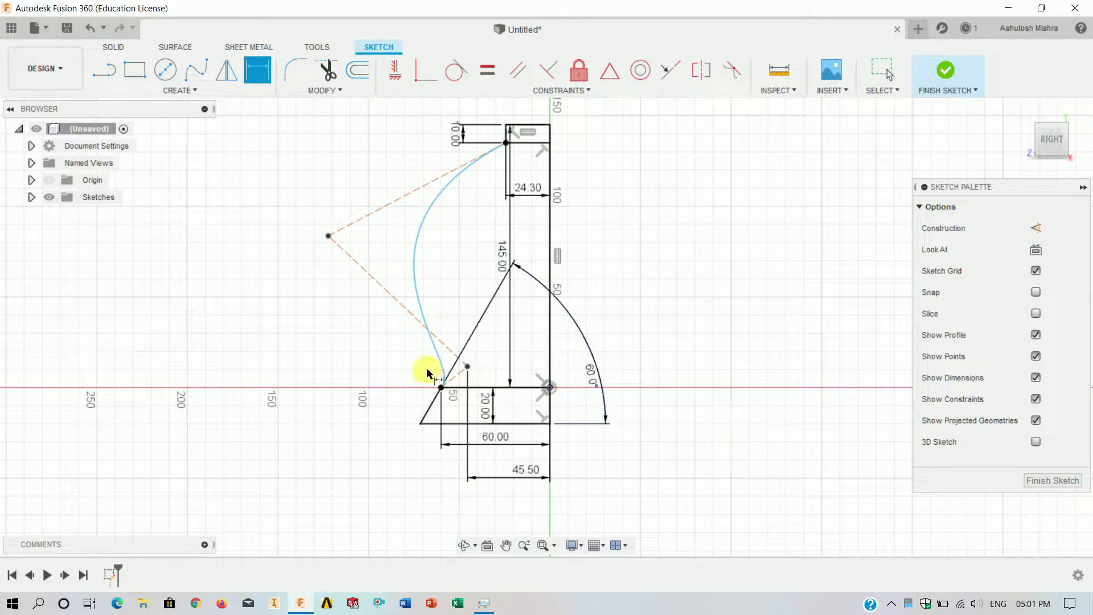
click(467, 366)
click(549, 387)
click(676, 378)
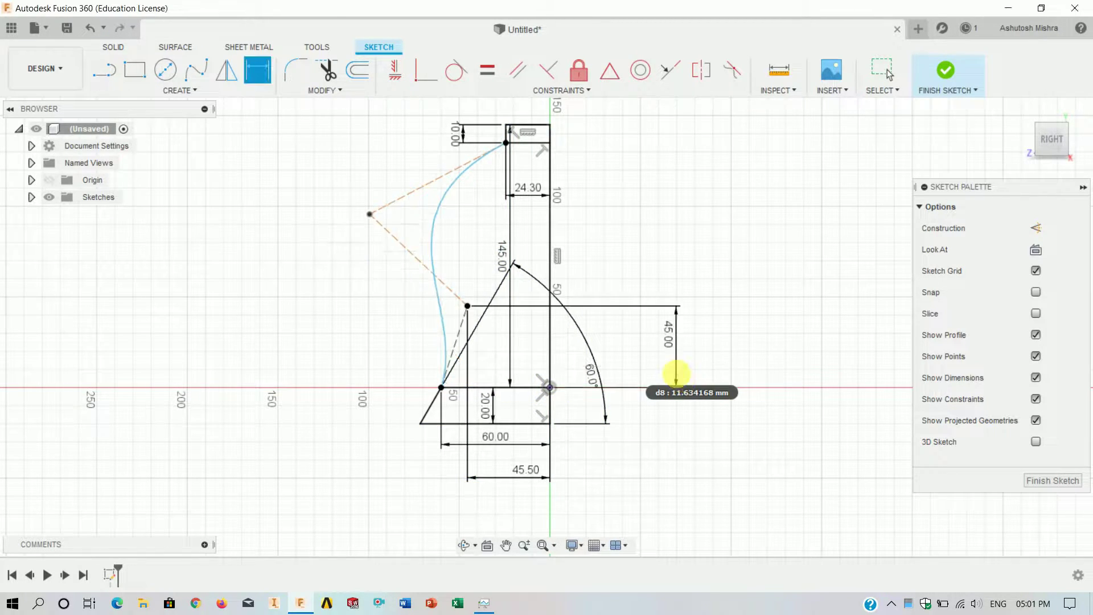
text(45)
key(Return)
Add the 100 mm and 130 mm spline dimensions and finish the sketch
click(549, 387)
click(624, 357)
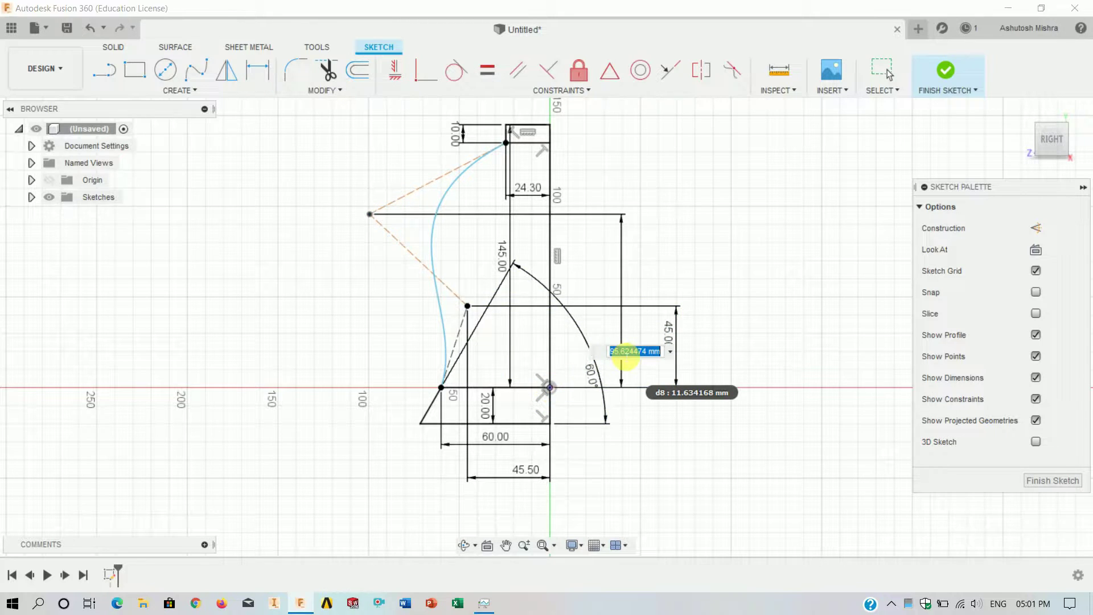
text(0)
key(Return)
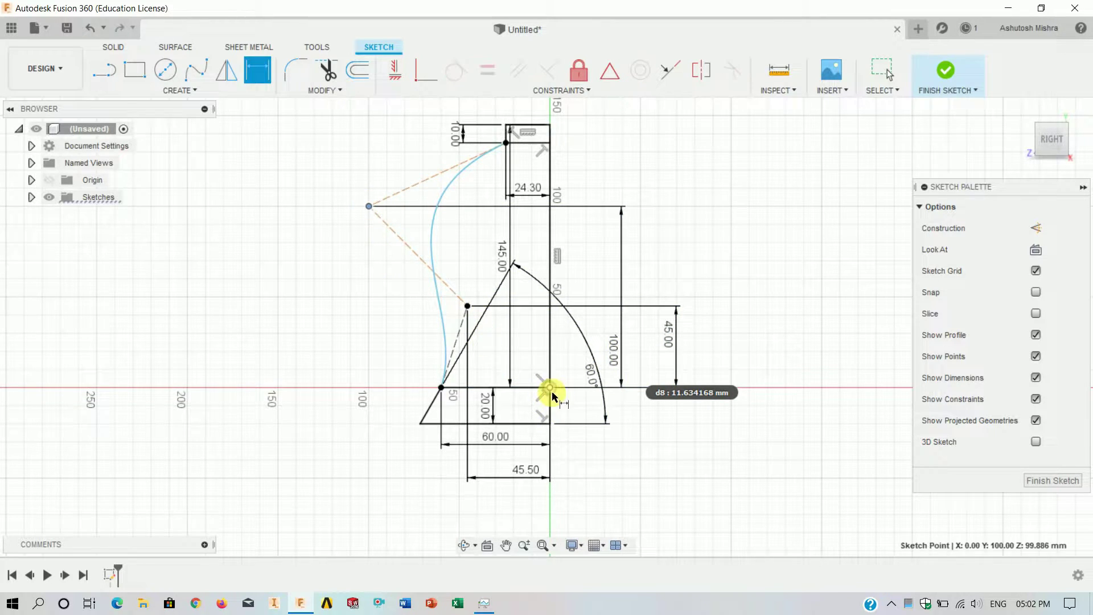
click(549, 387)
middle_drag(557, 114, 549, 185)
click(546, 169)
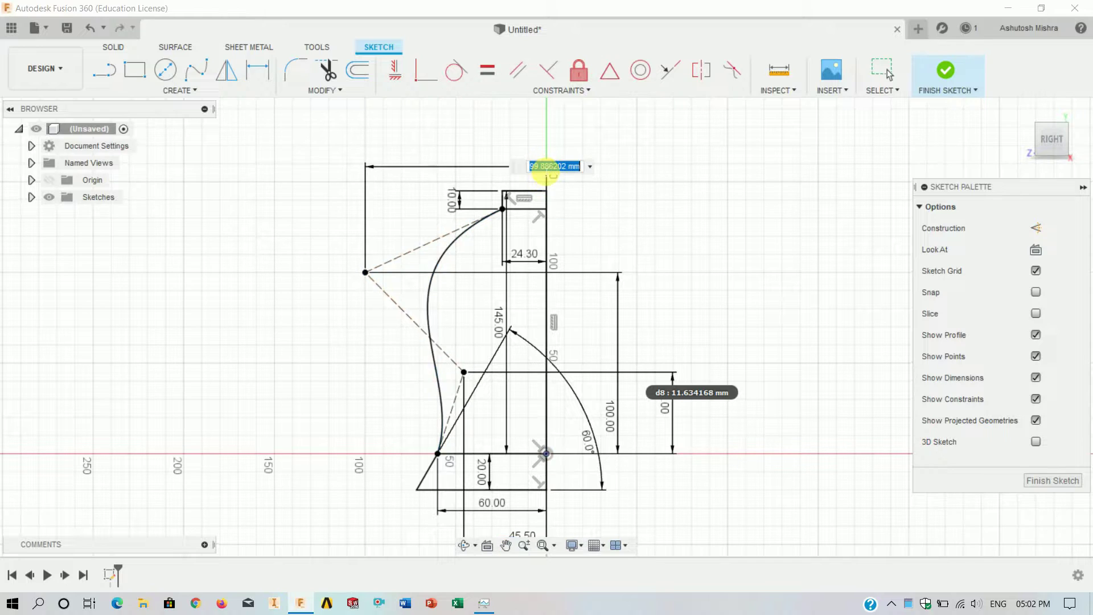
text(130)
key(Return)
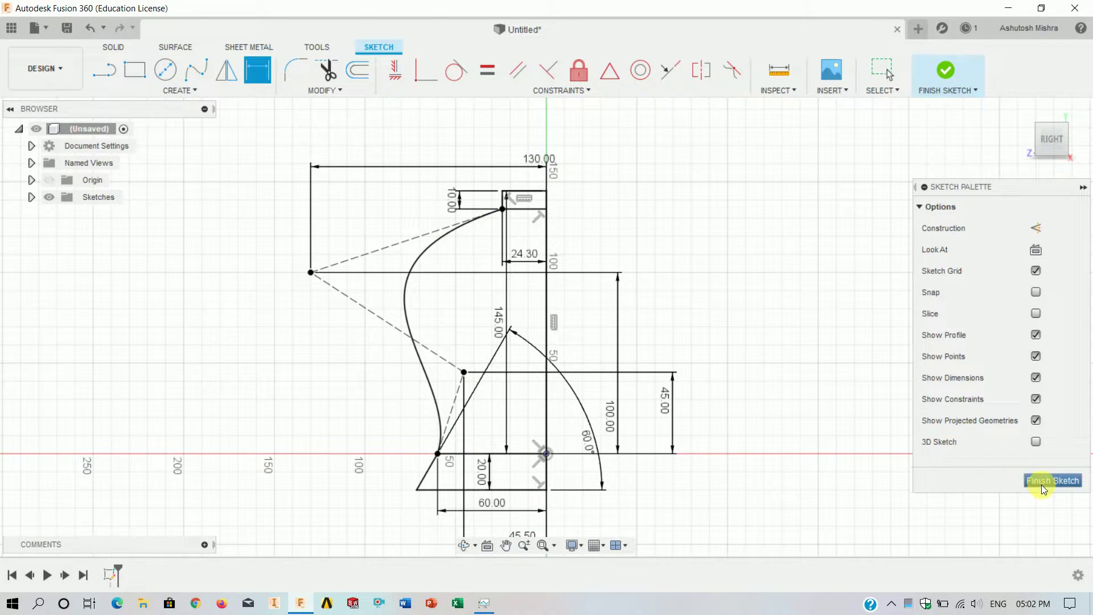
click(1052, 480)
Revolve the curved profile 360° around the upright edge as a new body
drag(1064, 143, 993, 171)
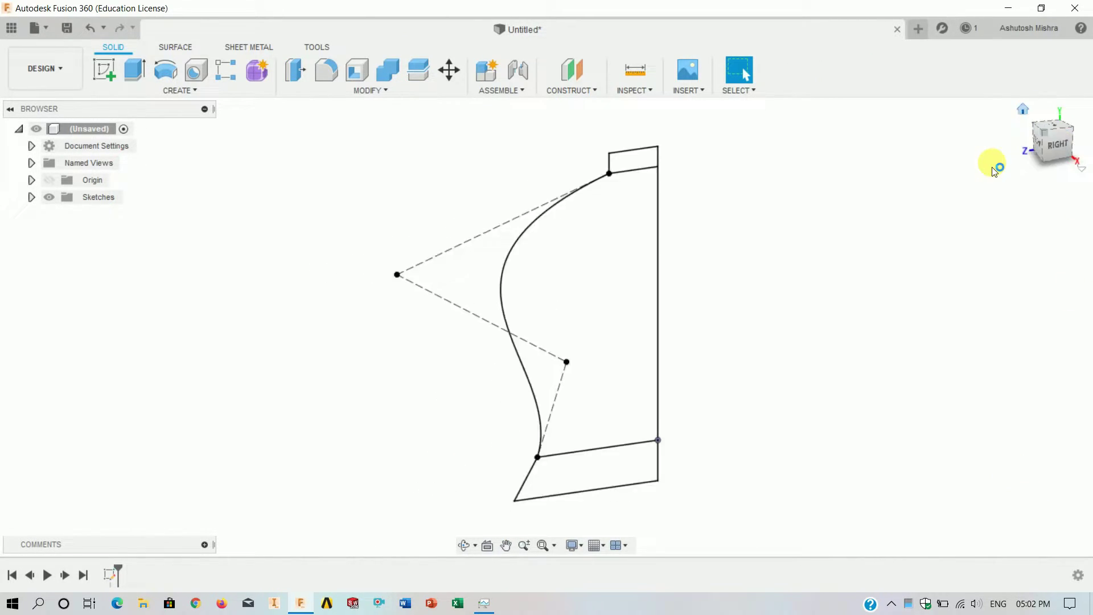
click(165, 69)
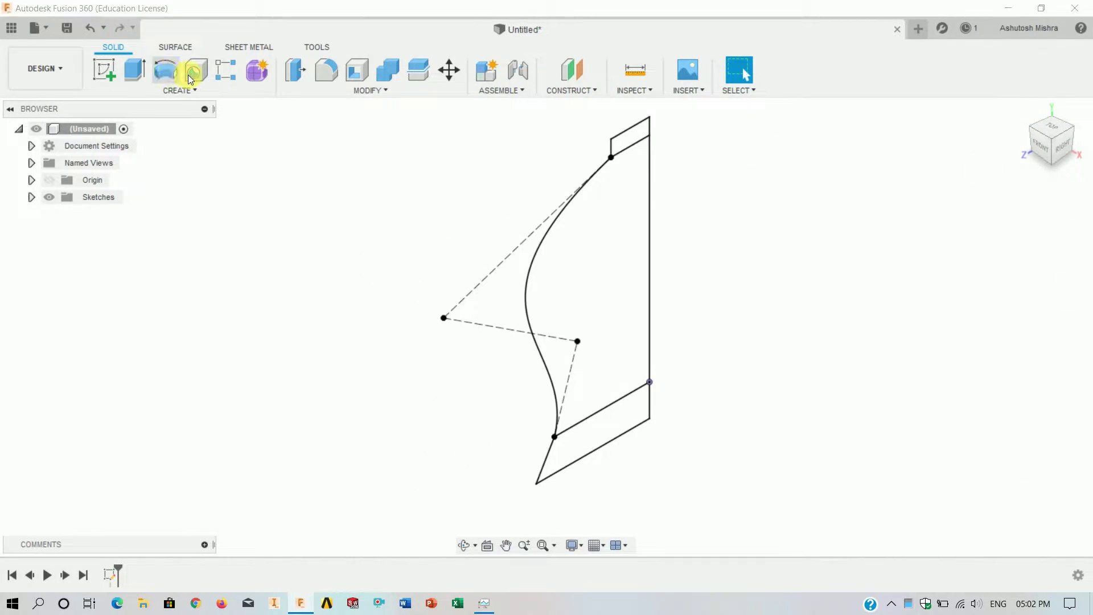
click(541, 278)
click(649, 241)
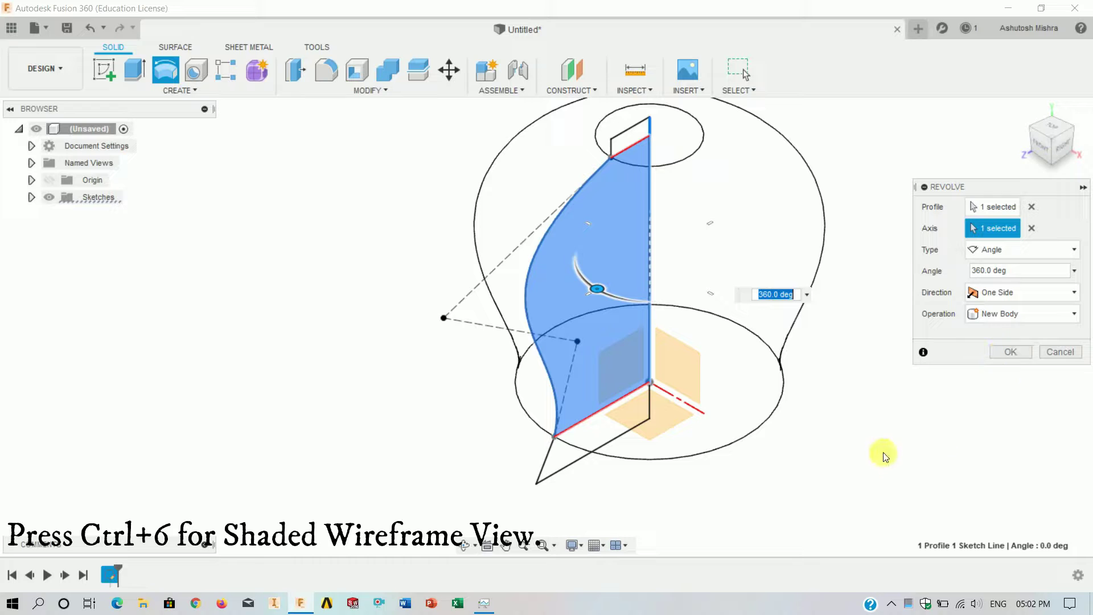
click(1006, 359)
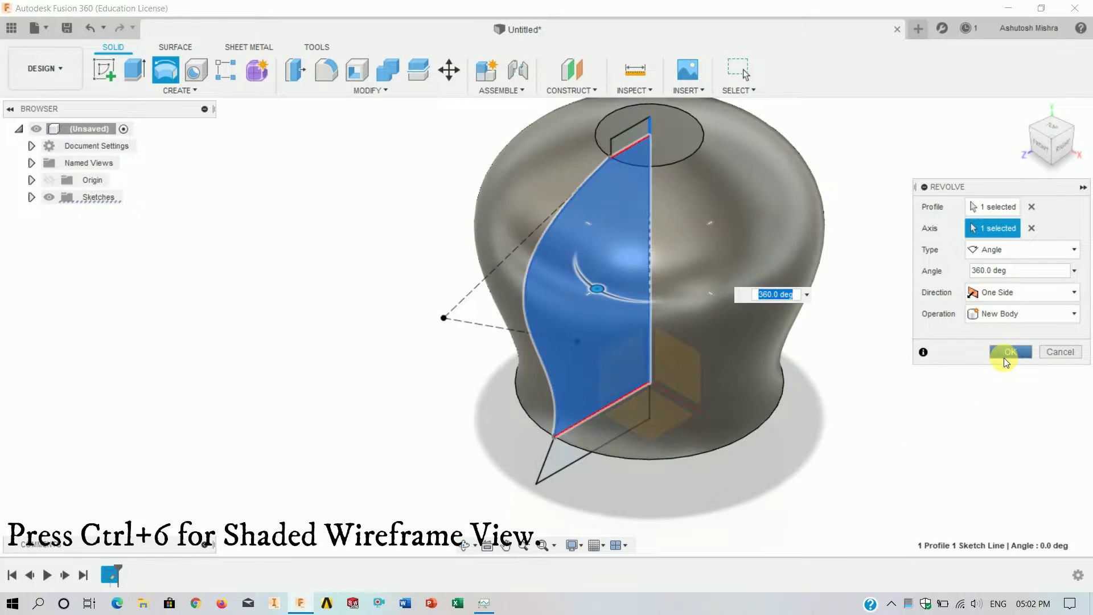
Shell the lamp body 1 mm inward with its top and bottom faces removed
click(1024, 110)
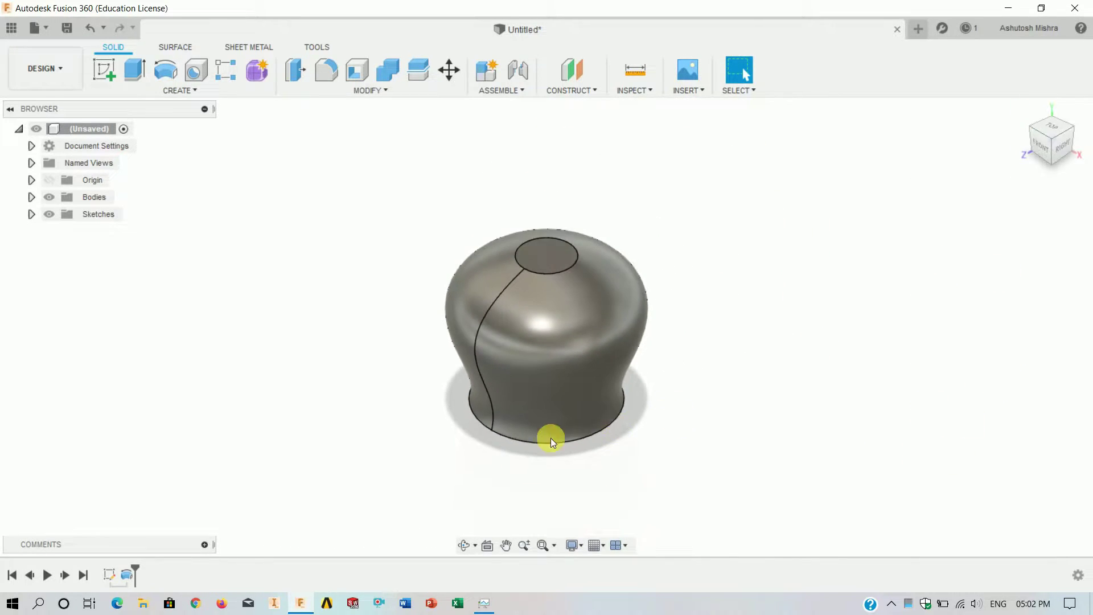
mouse_move(551, 438)
shift+middle_down()
mouse_move(541, 383)
mouse_move(552, 427)
mouse_move(807, 411)
shift+middle_up()
text(s)
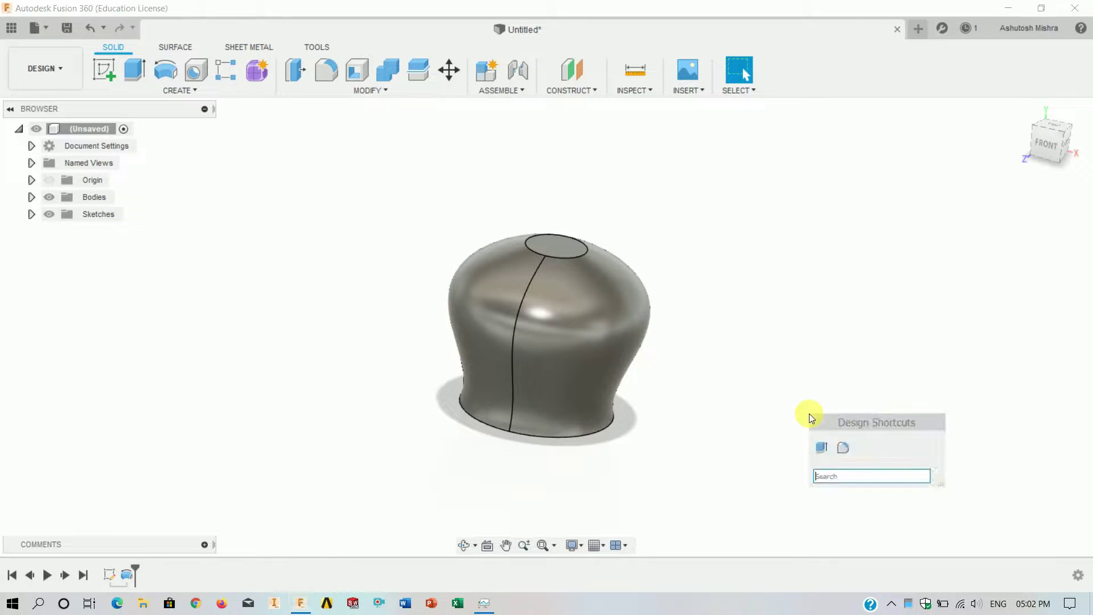
text(shell)
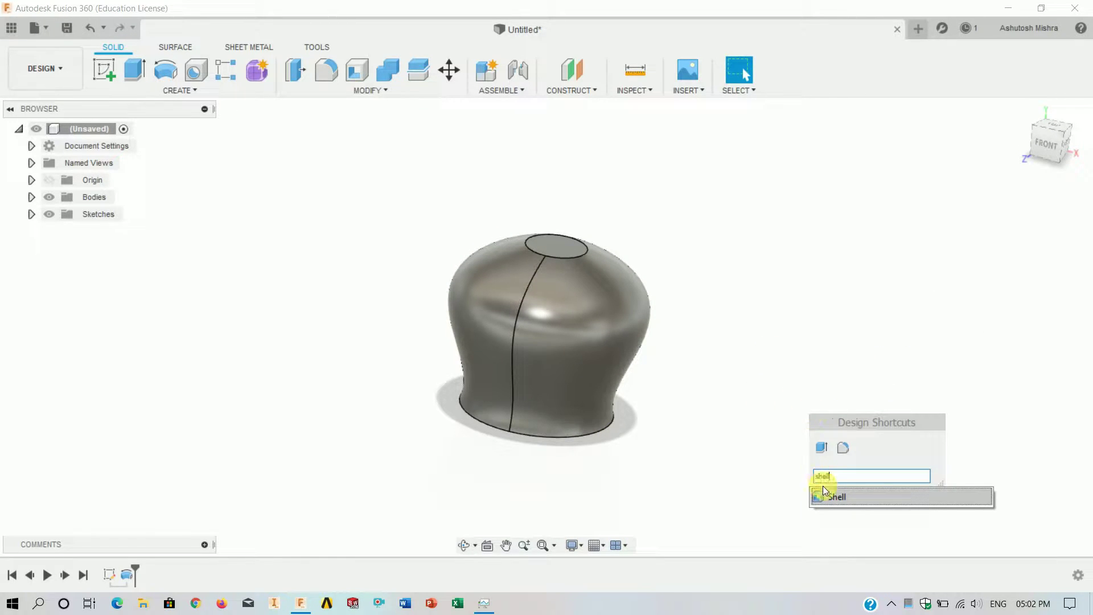
click(826, 493)
shift+middle_drag(545, 466, 562, 402)
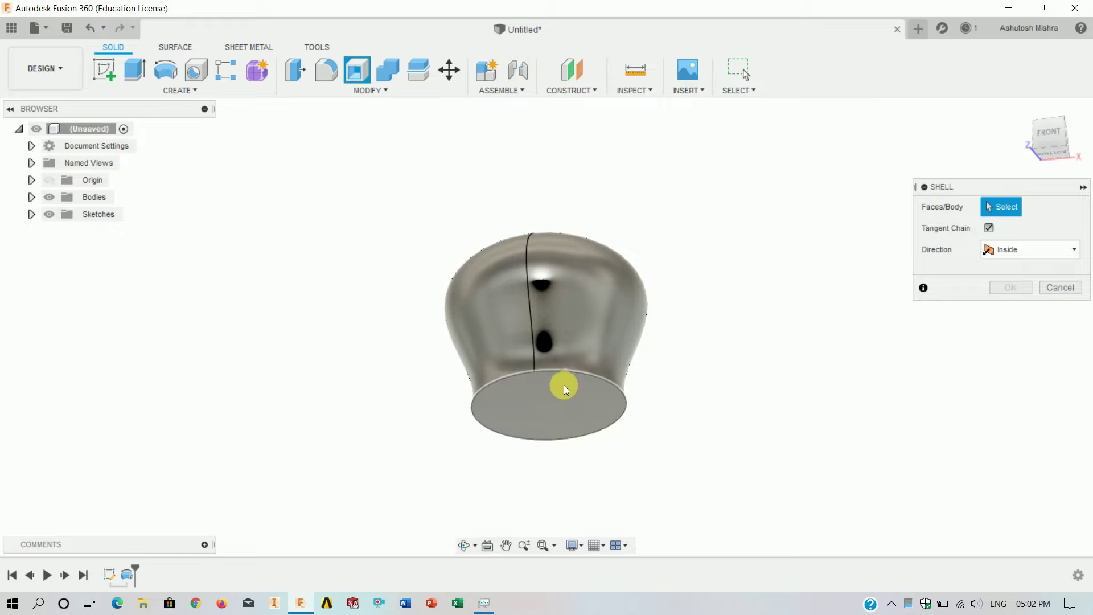
click(569, 386)
mouse_move(727, 363)
shift+middle_down()
mouse_move(740, 407)
mouse_move(732, 342)
shift+middle_up()
click(556, 268)
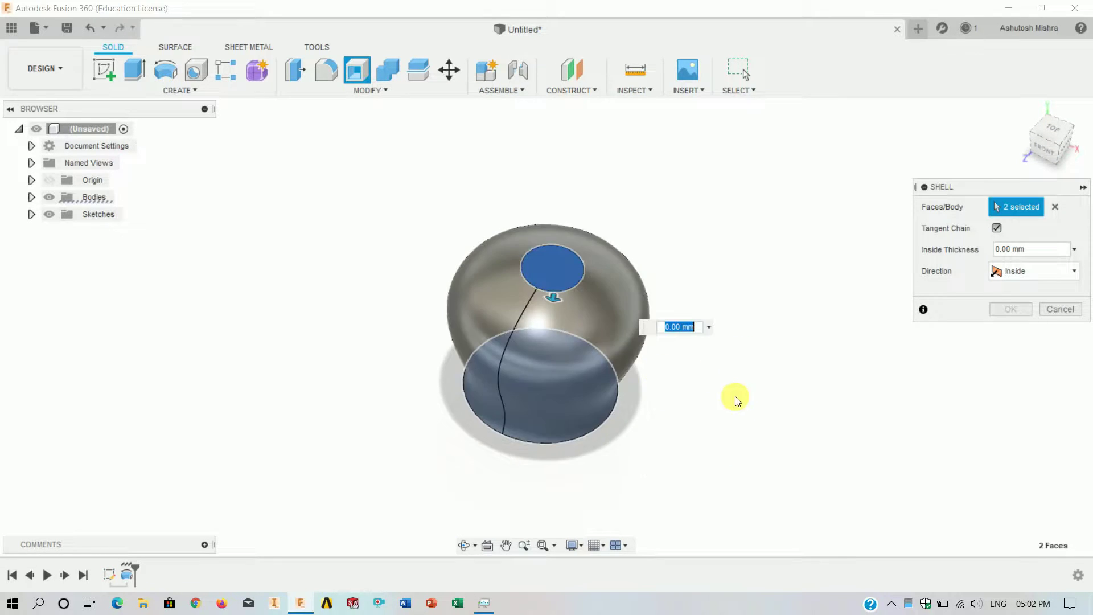
shift+middle_drag(735, 399, 762, 319)
text(1)
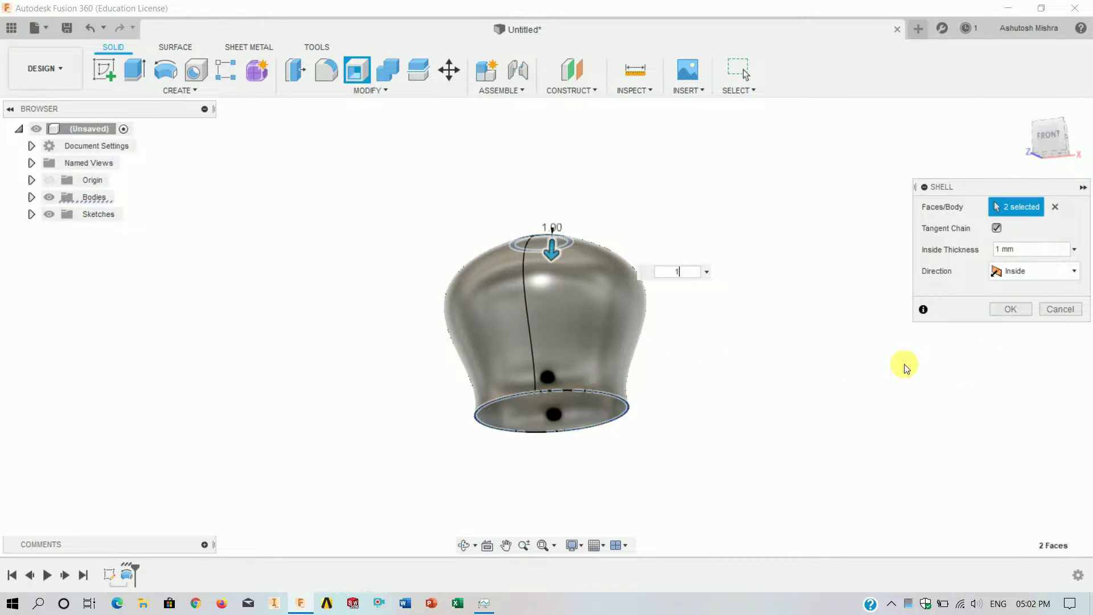
click(1010, 310)
click(1028, 114)
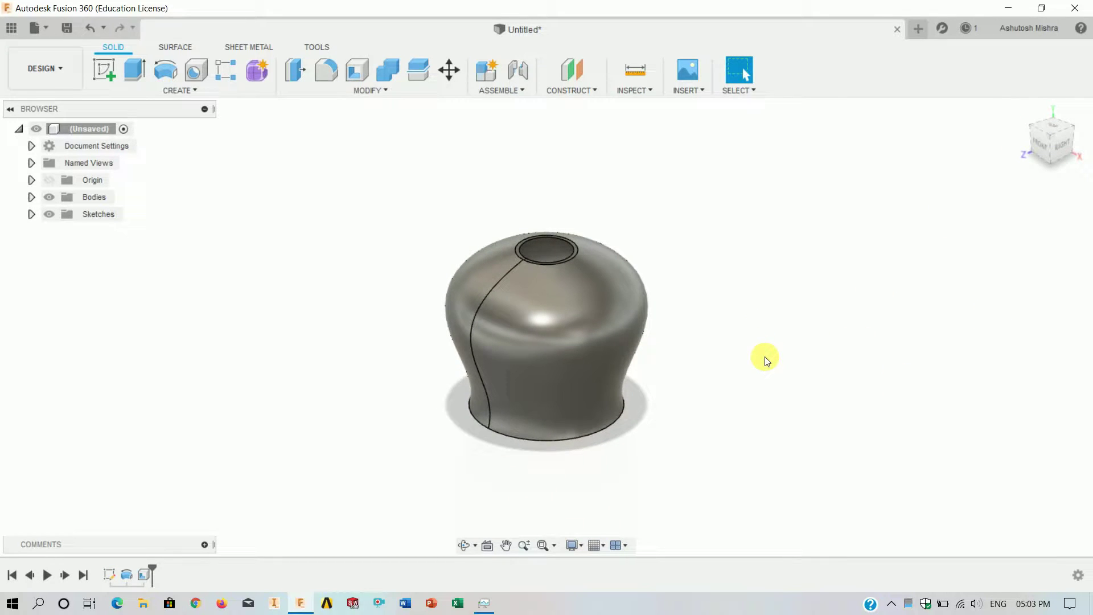
In wireframe, start a side-plane sketch and project the cover profile into it
key(ctrl+7)
click(104, 70)
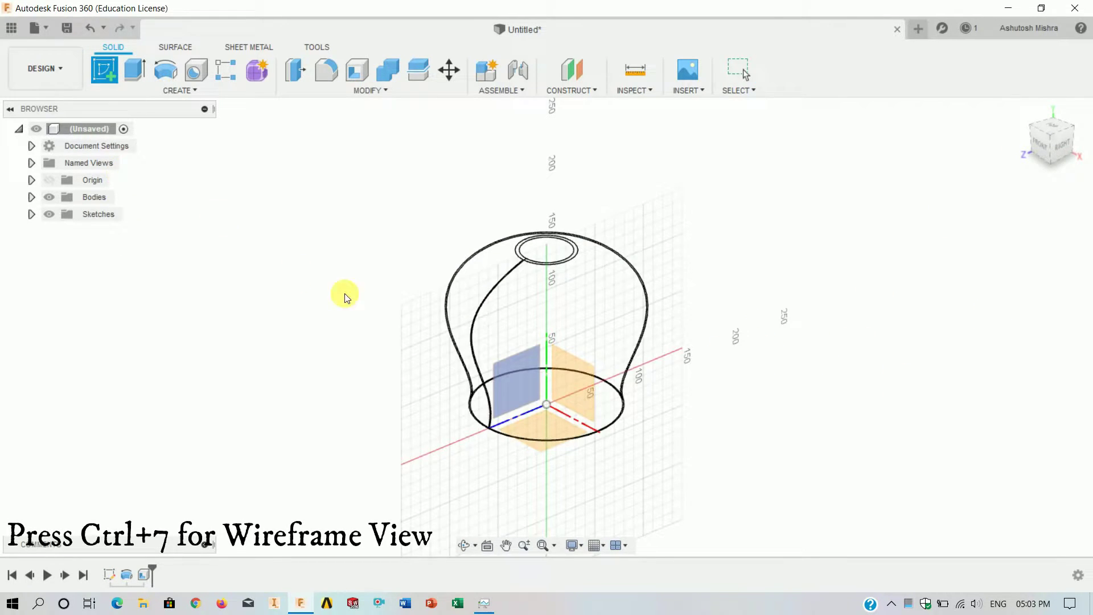
click(517, 359)
text(spro)
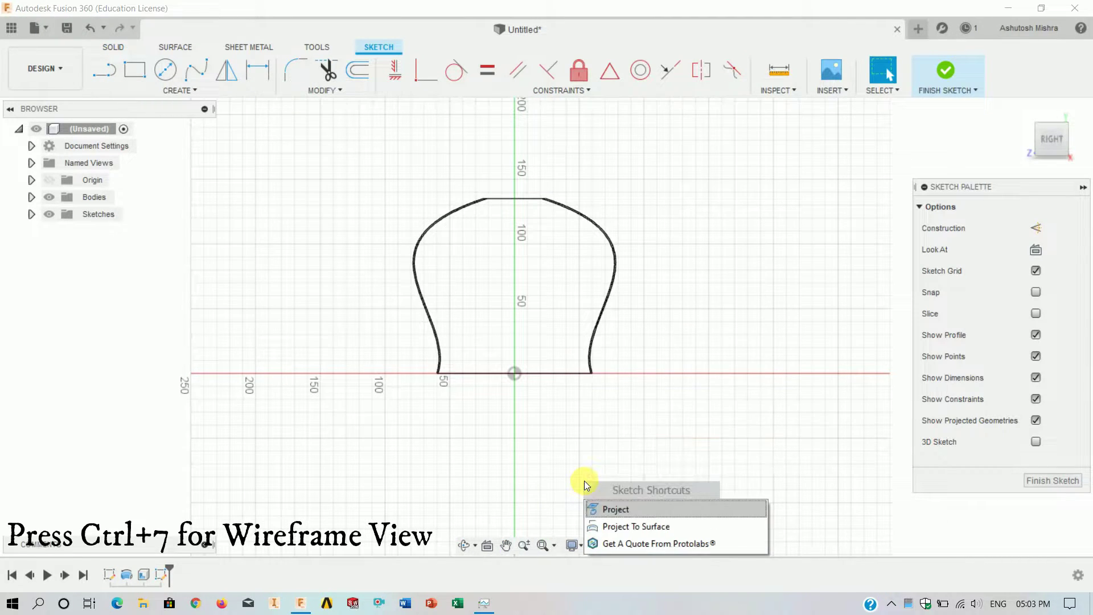
click(613, 508)
click(542, 248)
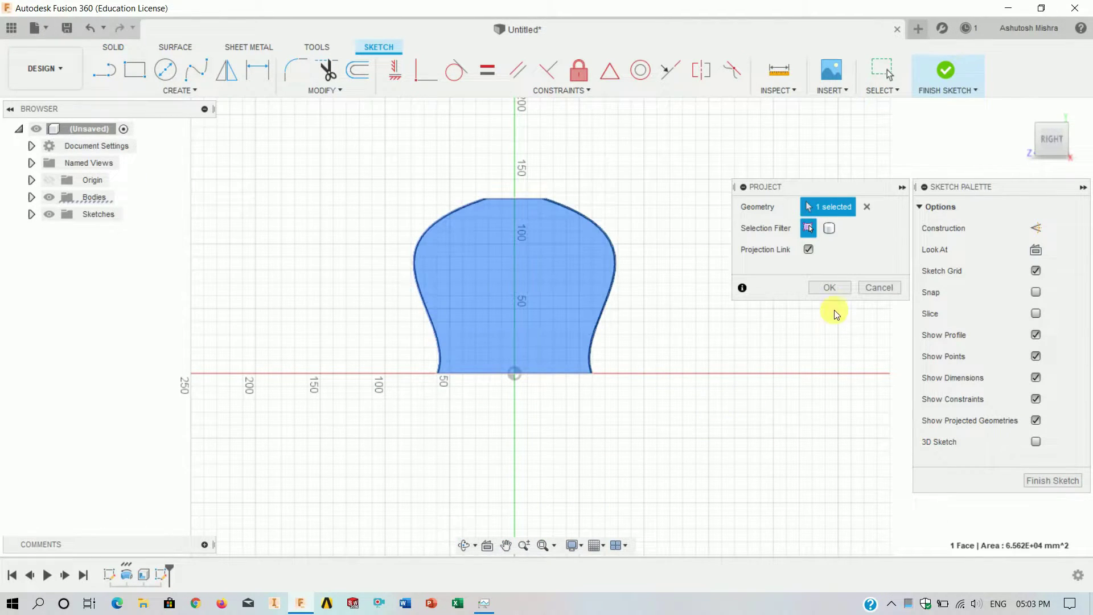
click(830, 287)
Draw a slanted line from the top midpoint to the base and offset it 13 mm
key(l)
click(515, 200)
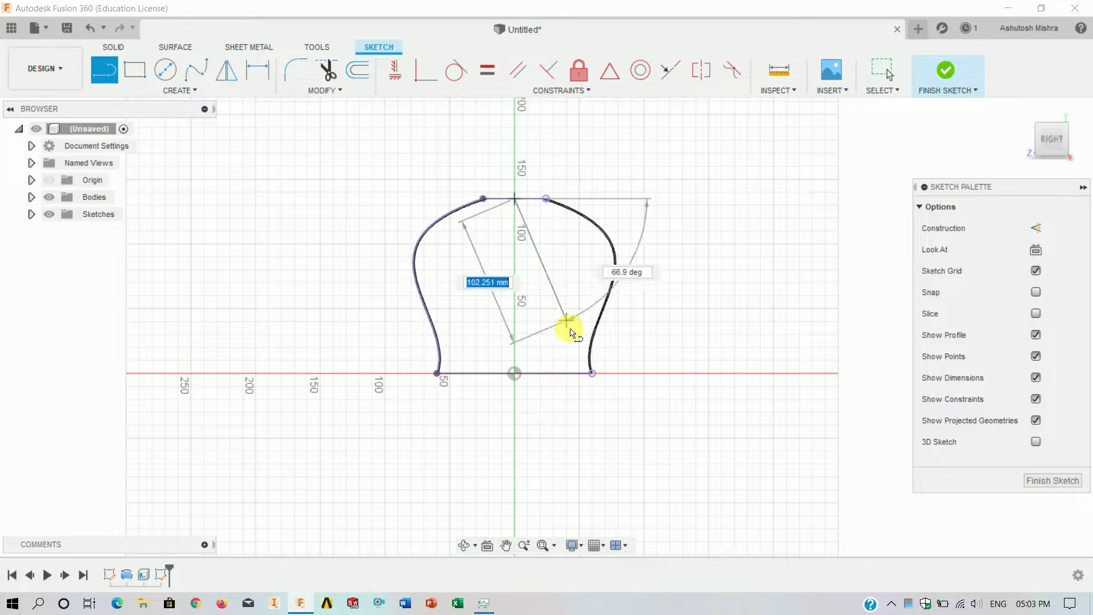
click(571, 373)
key(o)
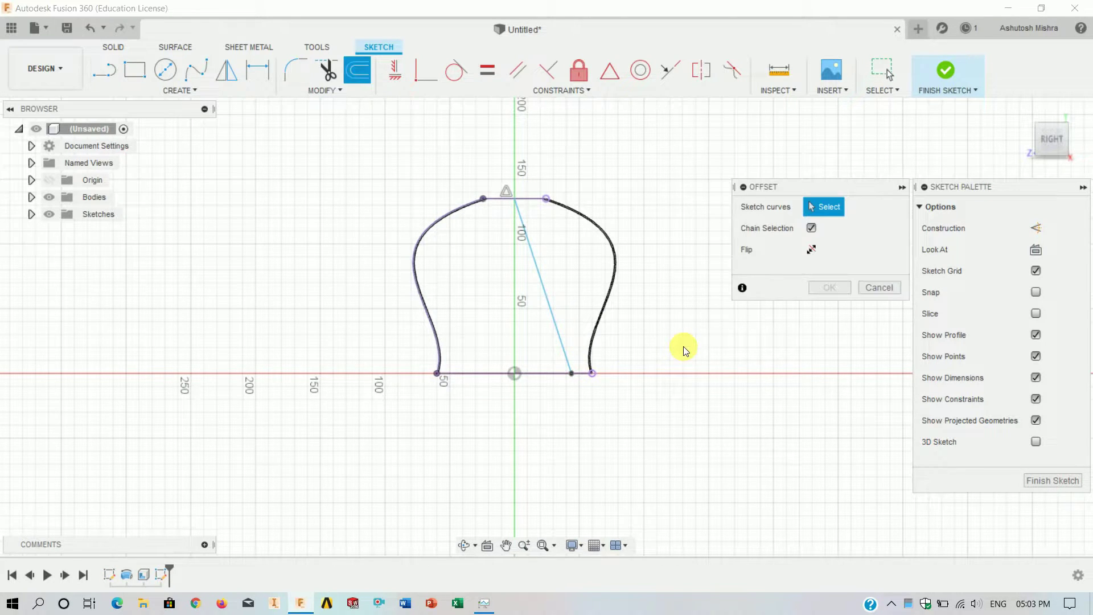
click(552, 321)
text(12)
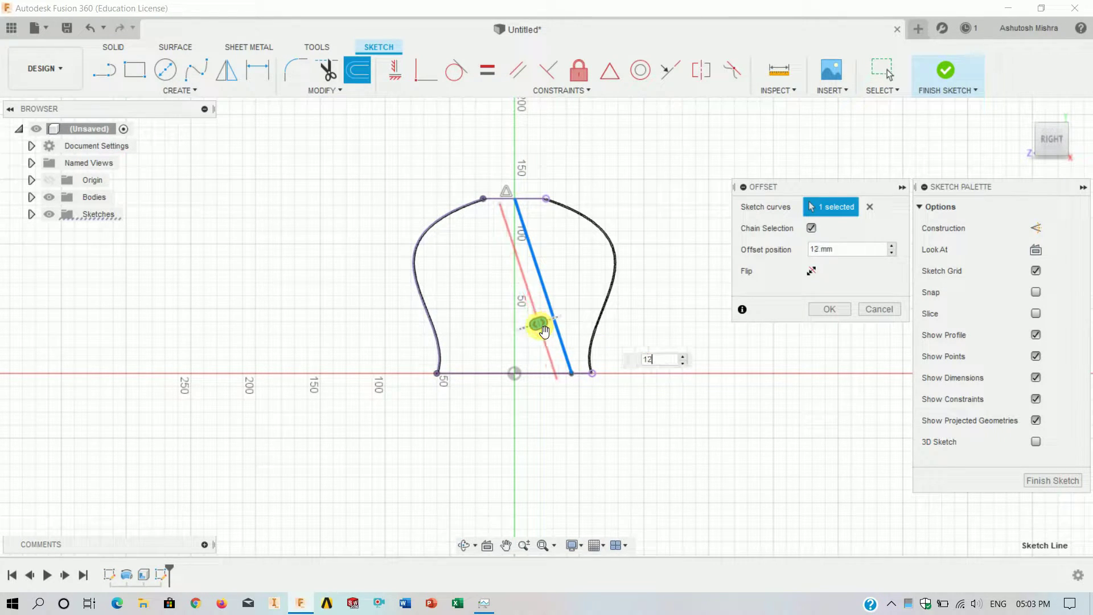
text(3)
key(Return)
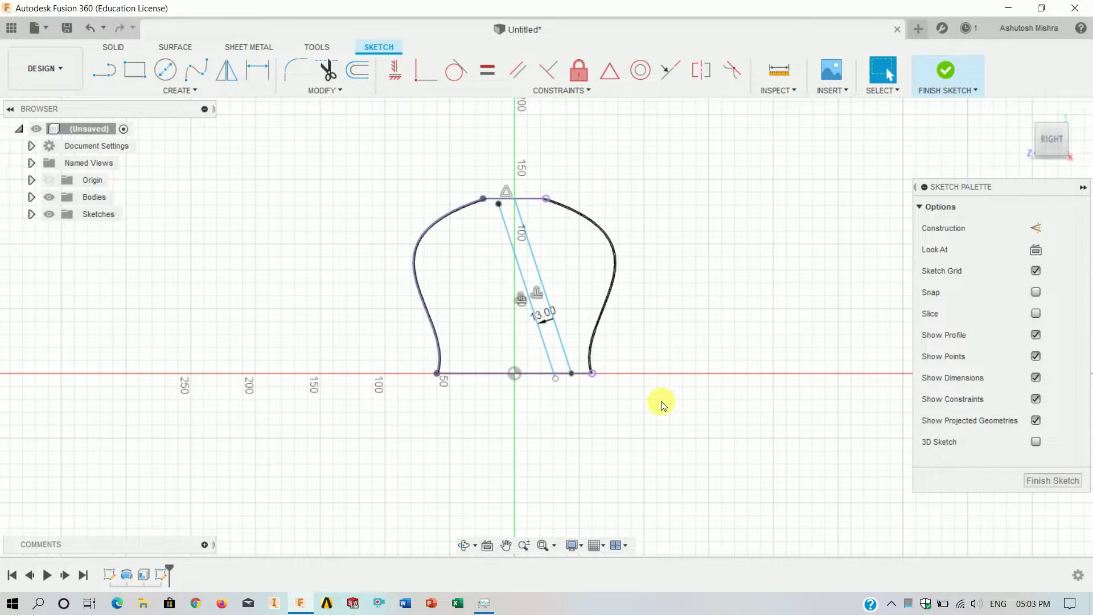
Run further commands from the shortcut search box ('se', 'st')
text(se)
click(705, 465)
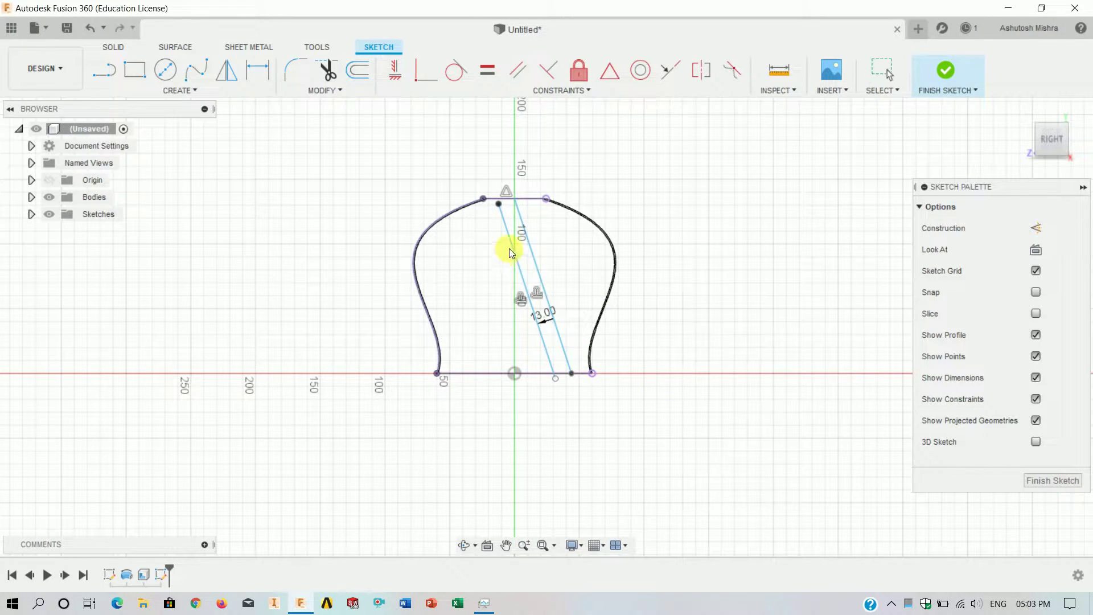
text(st)
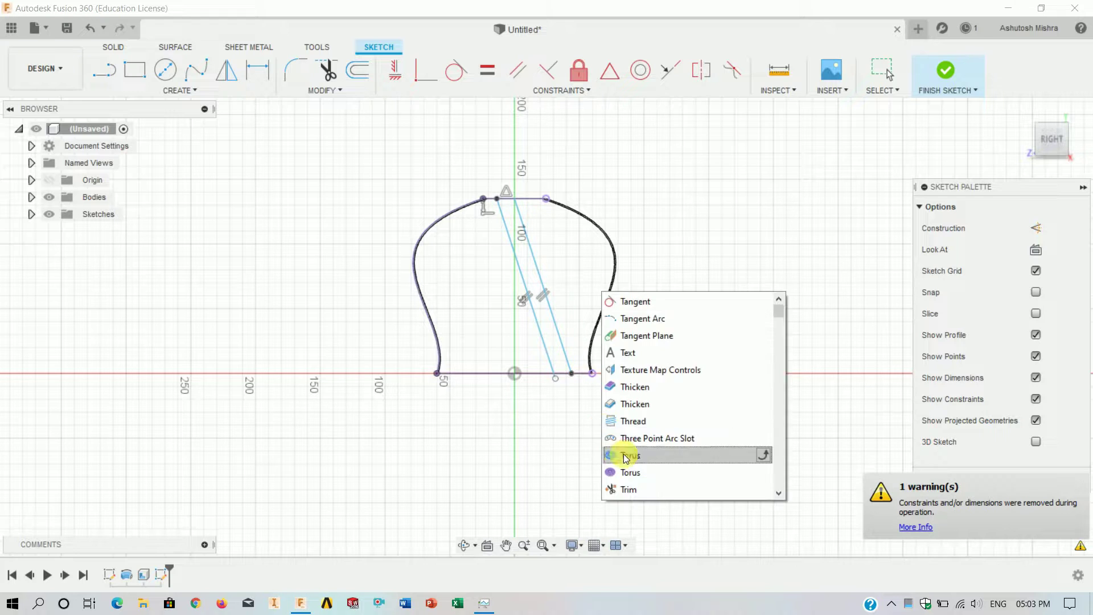
click(629, 484)
Back in the sketch, trim the slanted lines' unwanted segments and overhangs below the base
click(1060, 244)
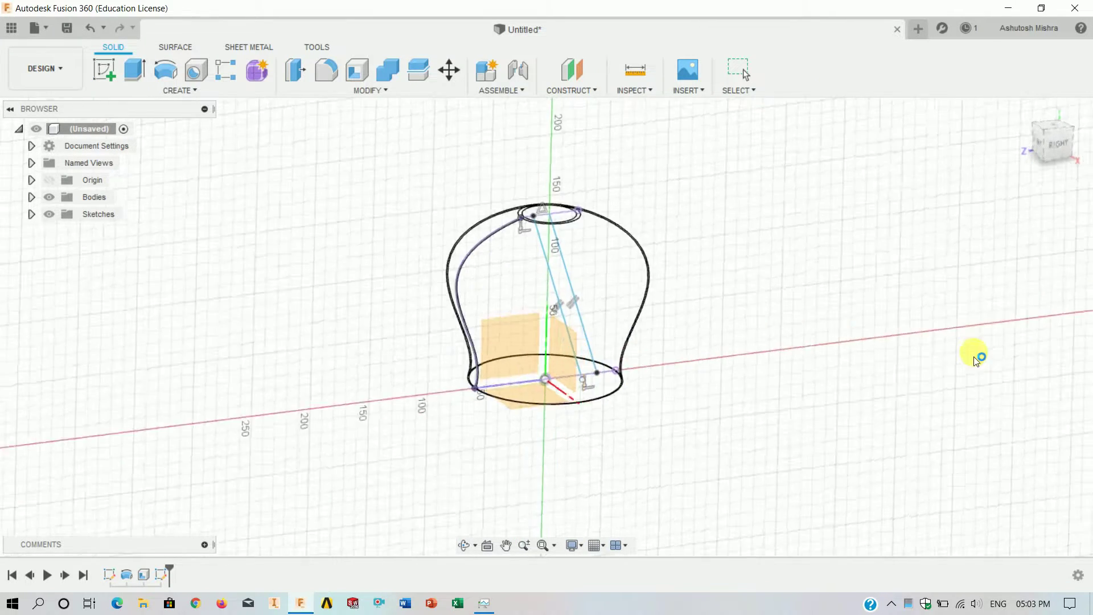
text(st)
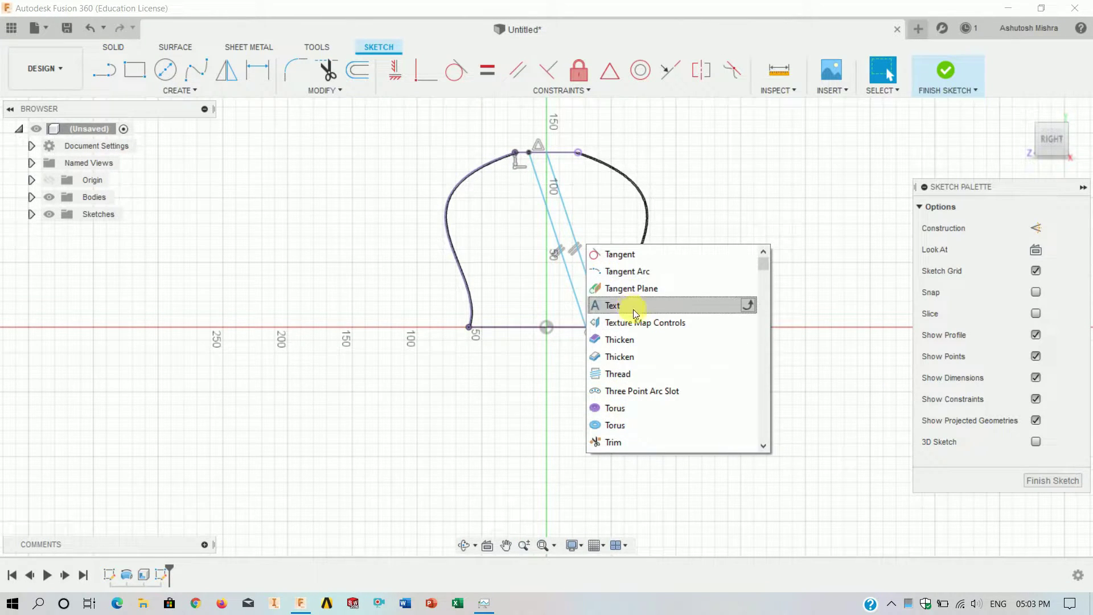
text(r)
click(613, 258)
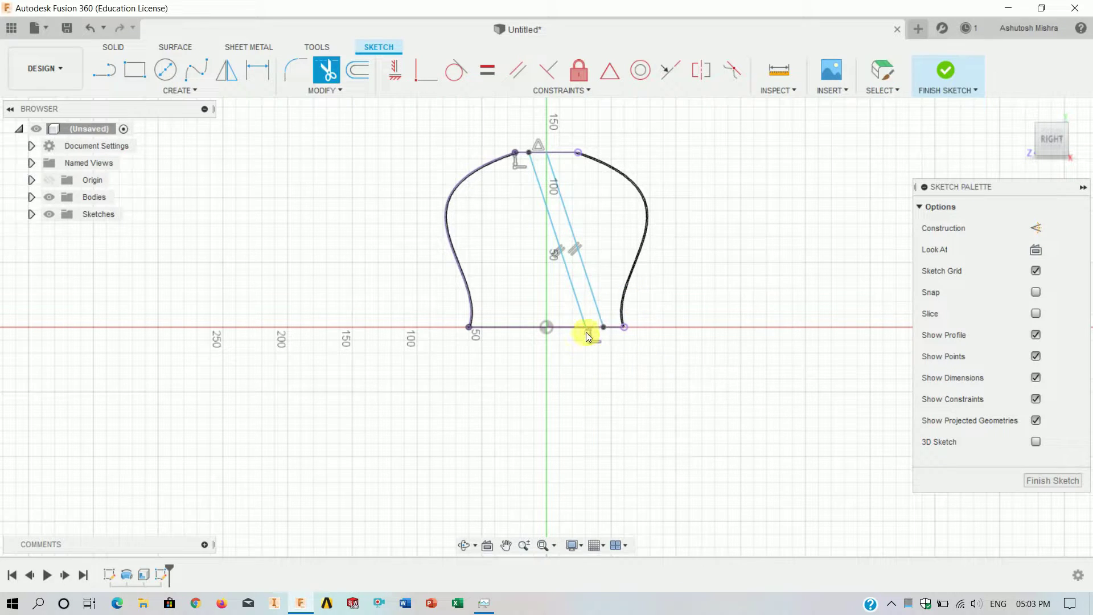
click(585, 329)
key(Escape)
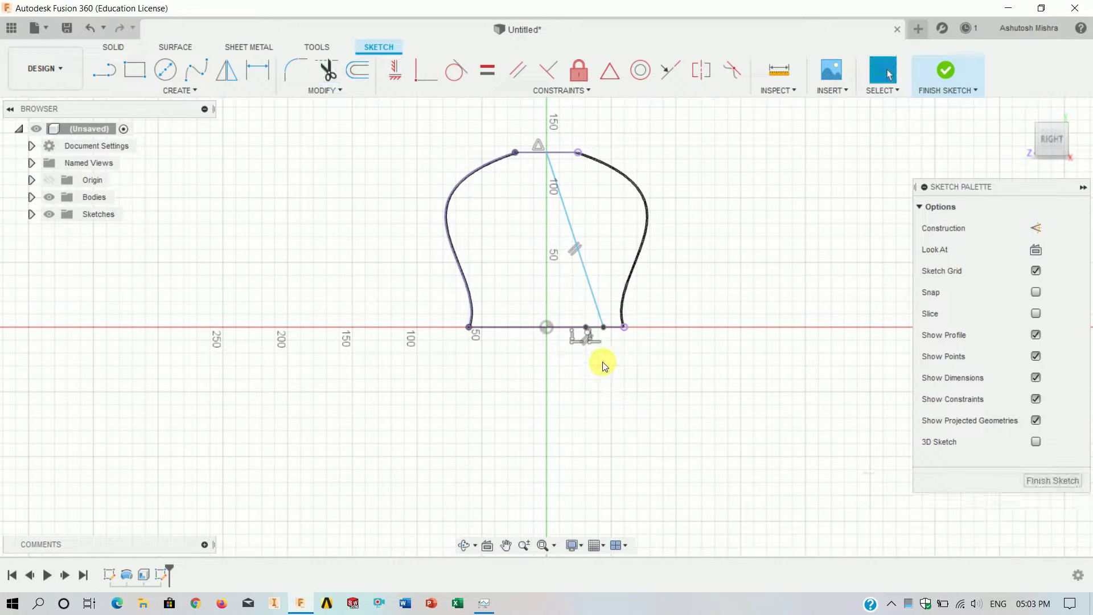
scroll(593, 331, up, 2)
scroll(592, 332, up, 2)
scroll(592, 332, up, 2)
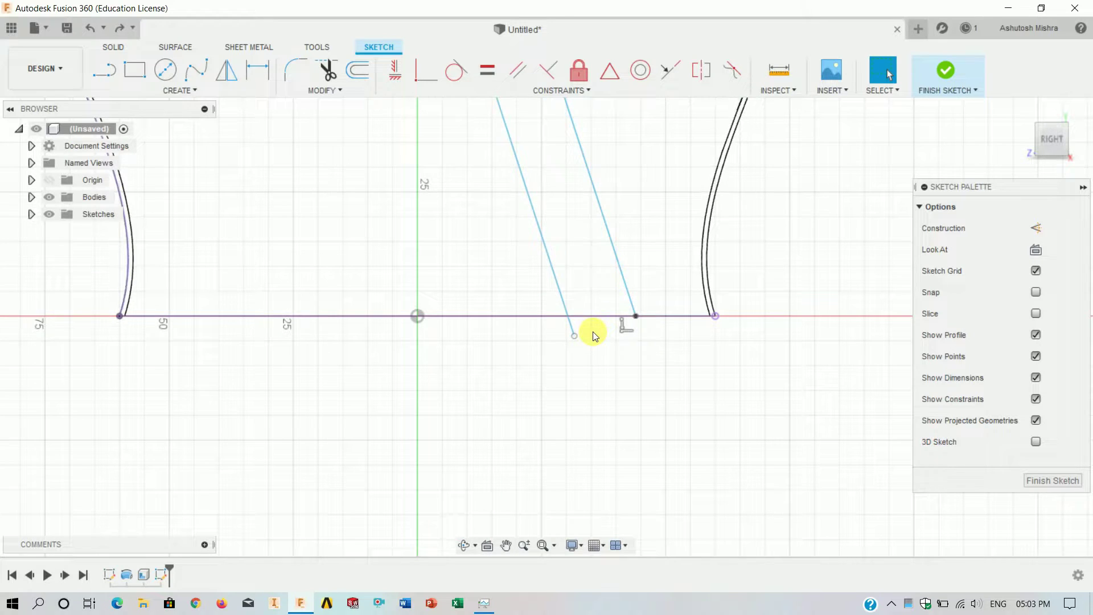
click(327, 71)
scroll(592, 365, down, 2)
scroll(601, 404, down, 2)
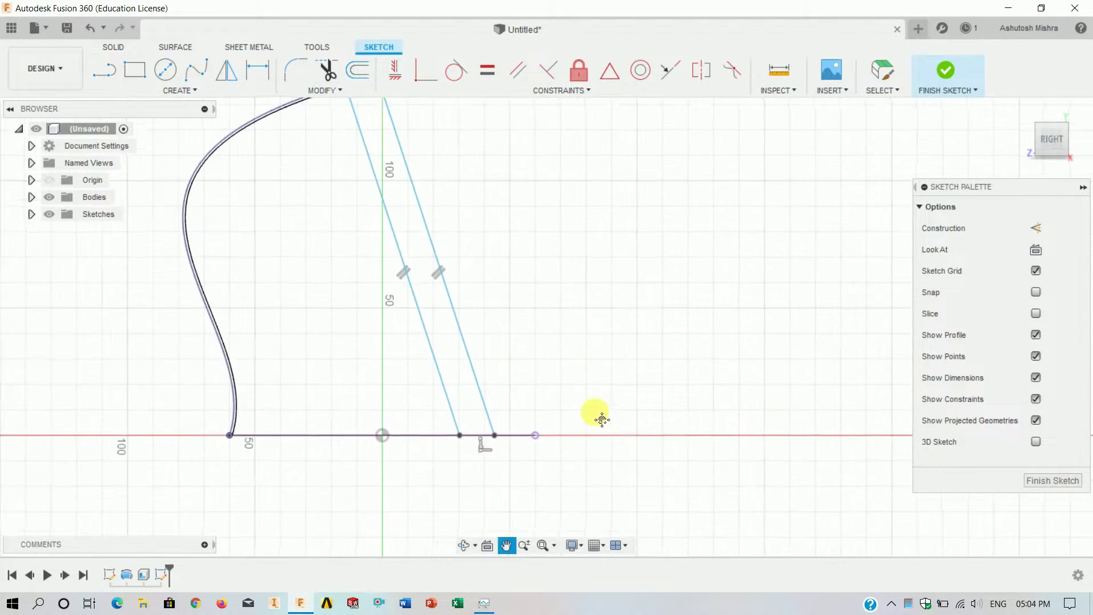
scroll(626, 398, down, 2)
key(Escape)
Dimension the slanted line's base point 10 mm from the outer corner
key(d)
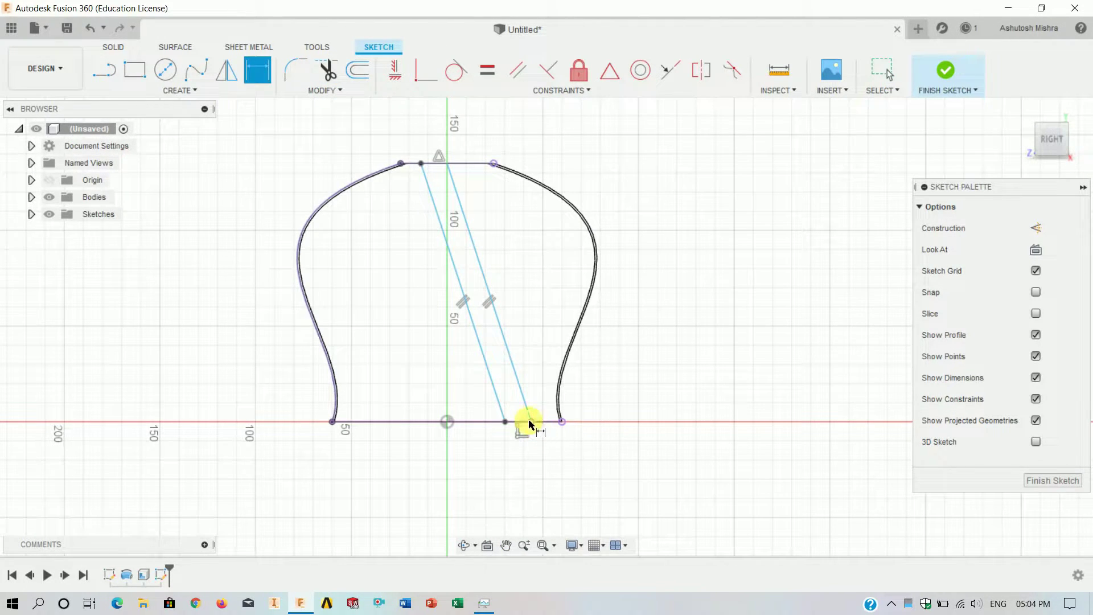
click(529, 421)
click(562, 422)
click(555, 450)
text(10)
key(Return)
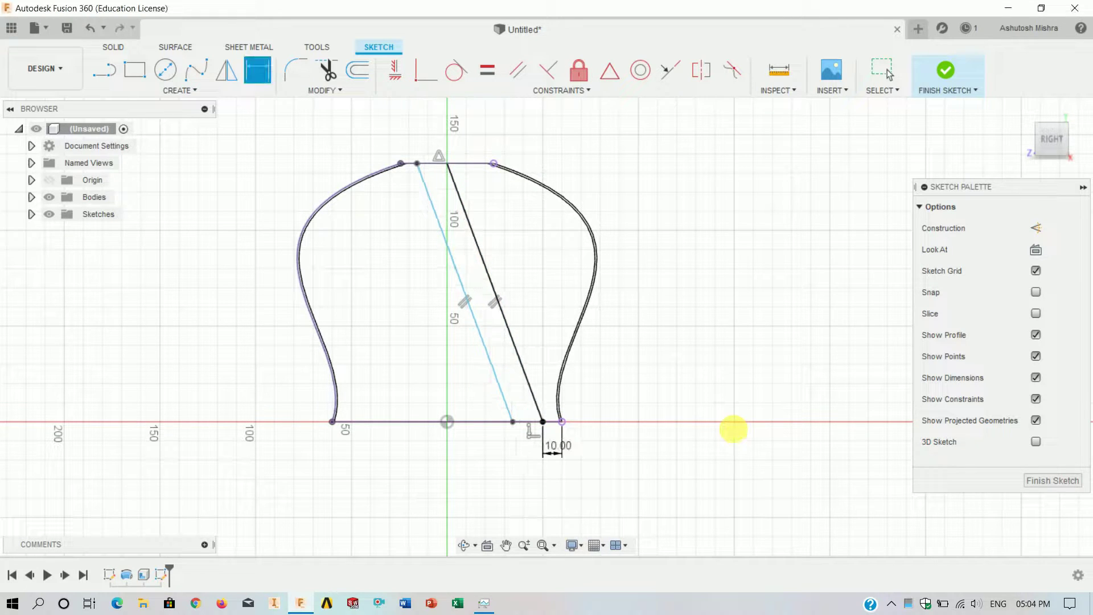
Add a spacing dimension between the two parallel strip lines
scroll(606, 450, down, 1)
click(504, 372)
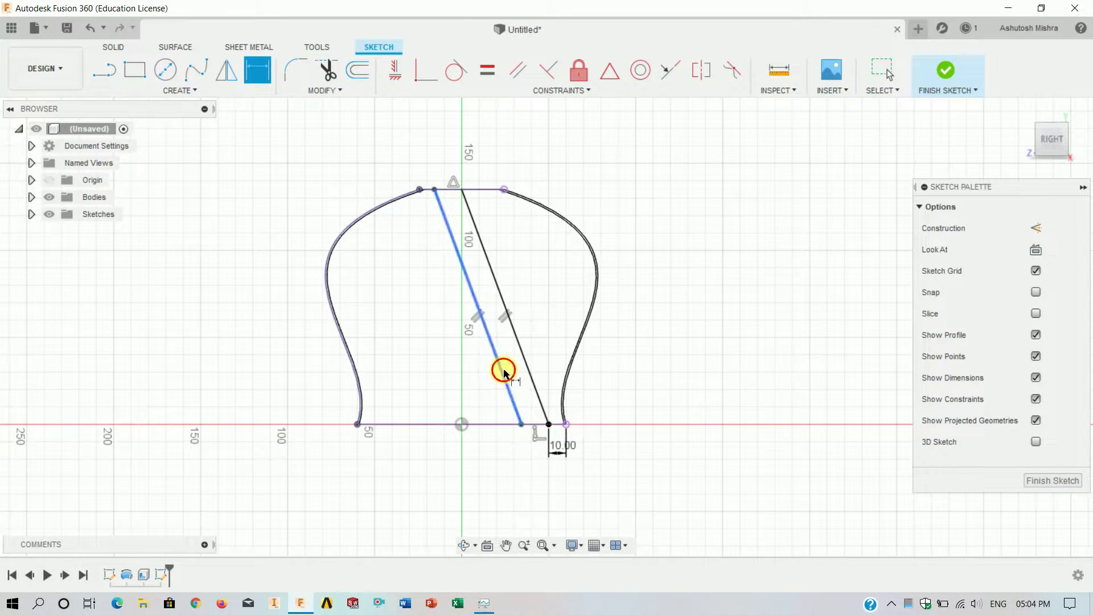
click(544, 410)
click(569, 455)
key(Return)
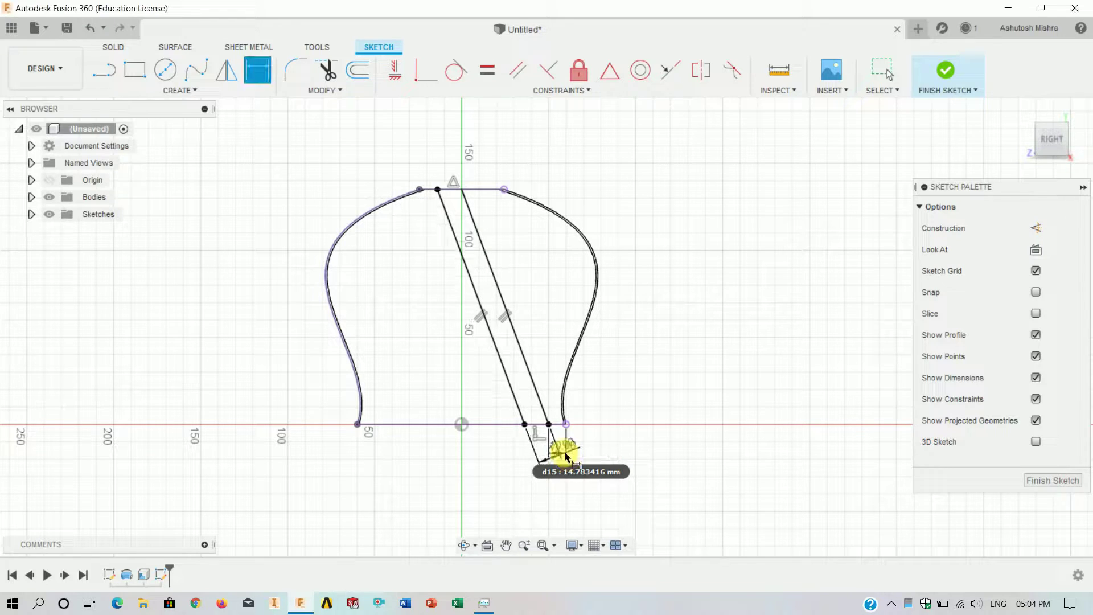
scroll(566, 371, down, 2)
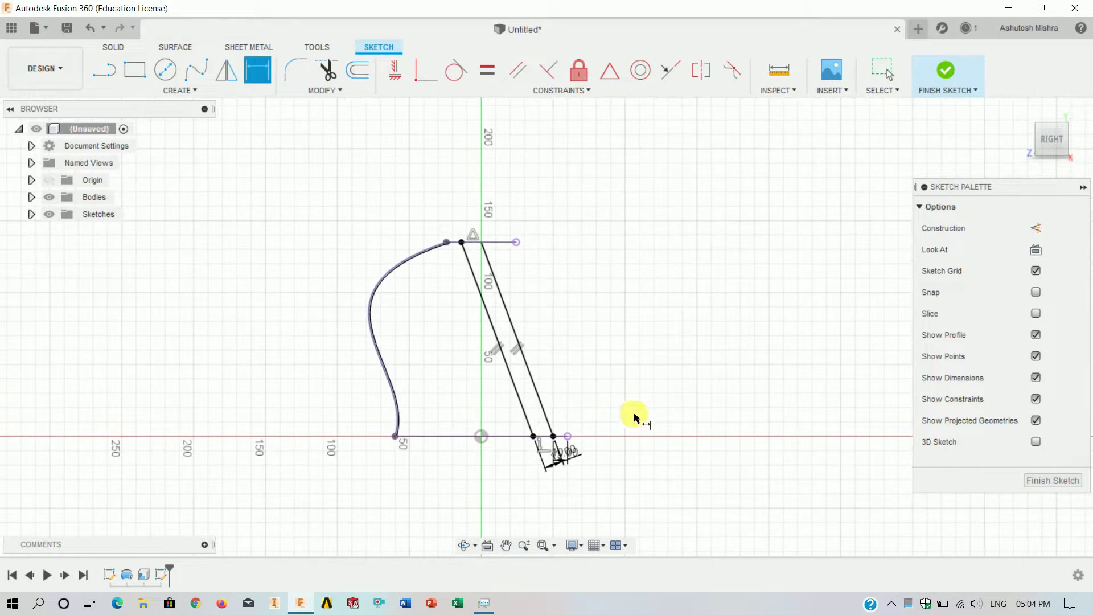
Finish the slot sketch and begin a symmetric Intersect extrude of the slot profile
click(1046, 483)
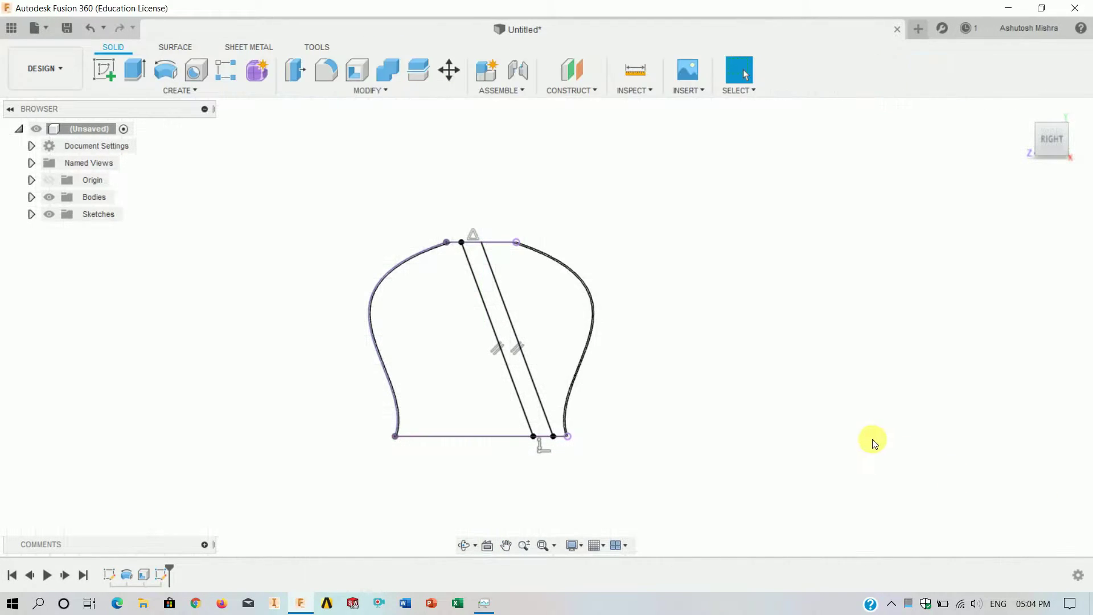
click(1024, 111)
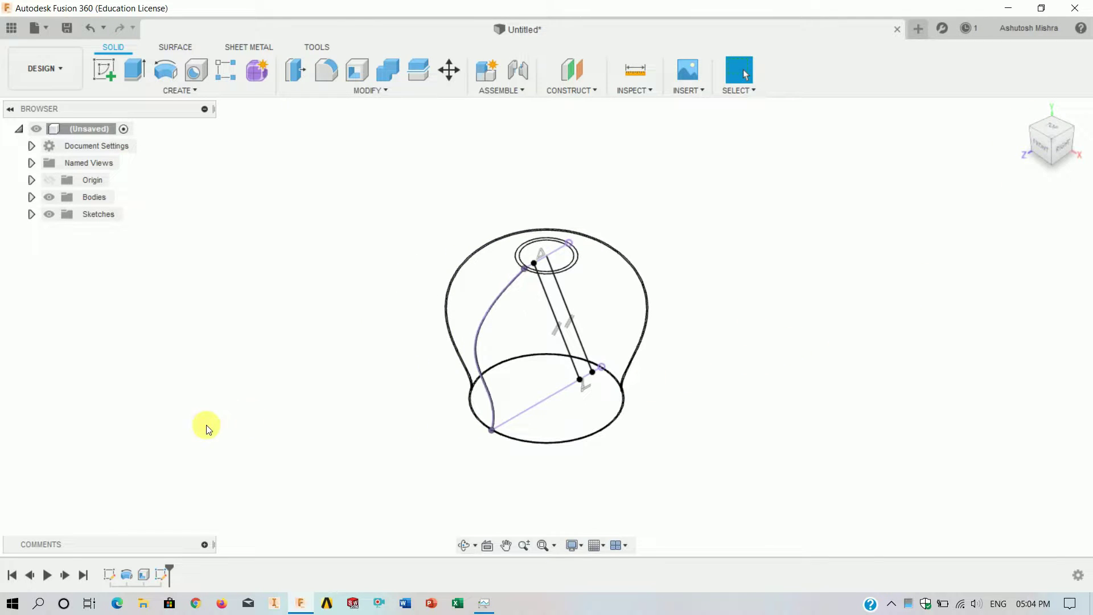
click(136, 74)
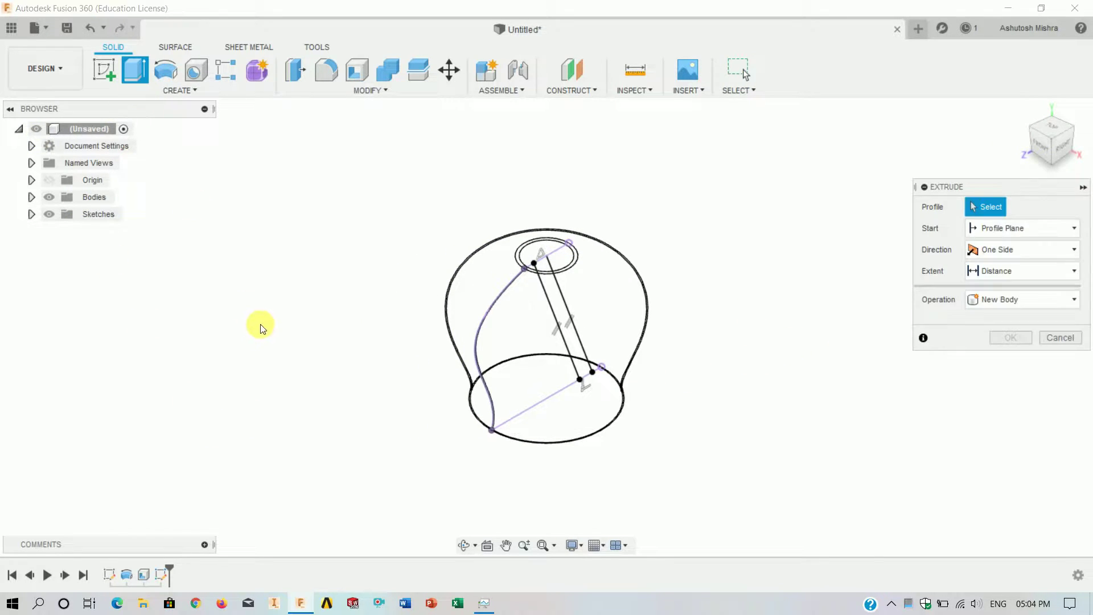
click(1007, 249)
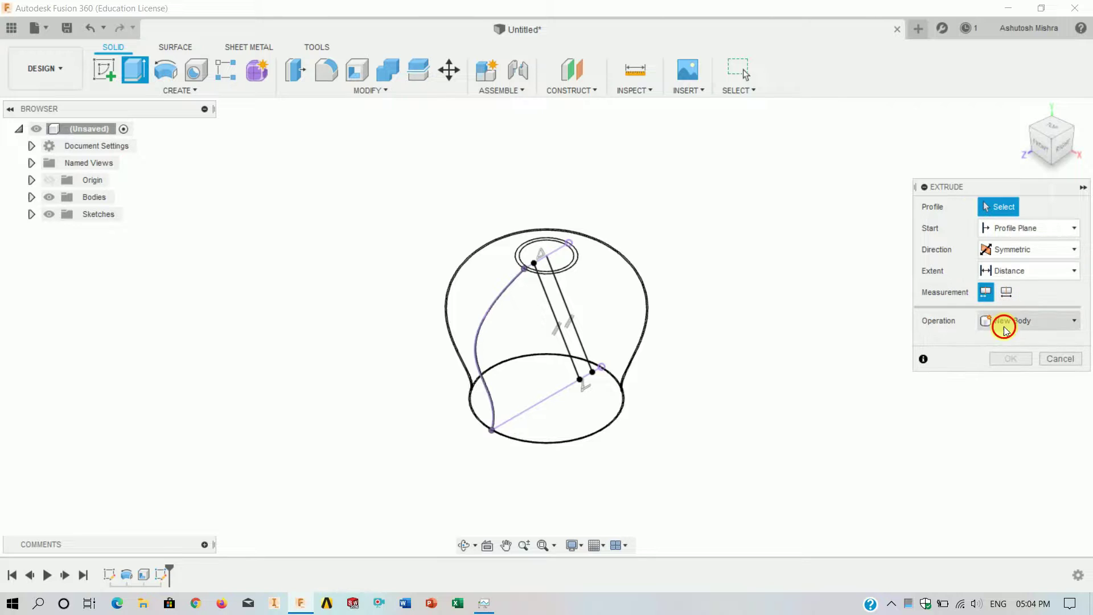
click(999, 321)
click(1003, 397)
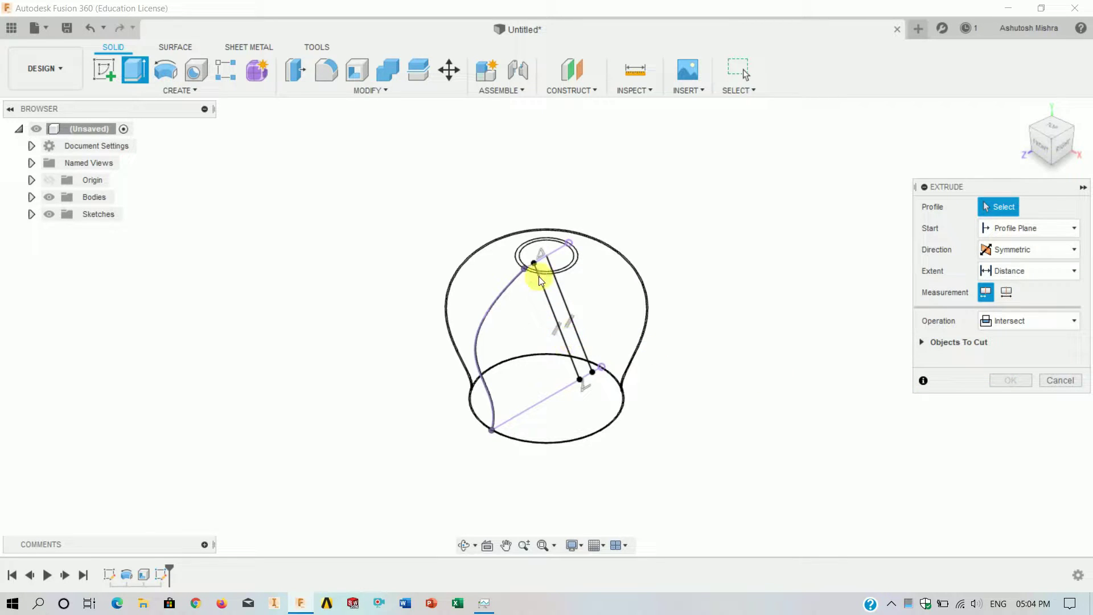
click(559, 322)
Set the extrude extent to All, checking the preview from a tilted view
click(1013, 271)
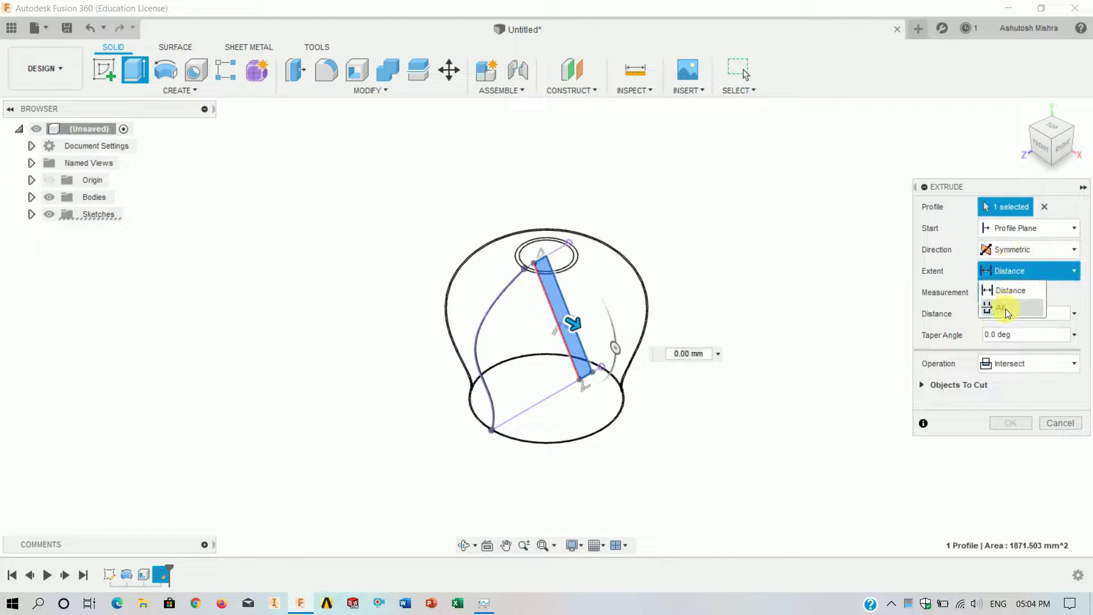
click(1005, 308)
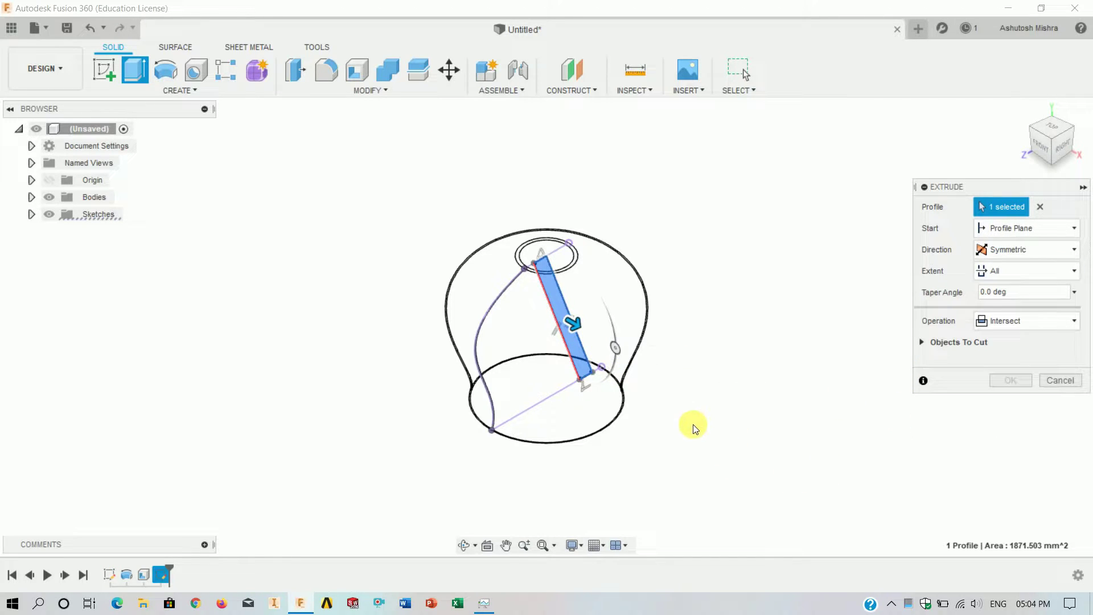
click(1019, 250)
click(1005, 302)
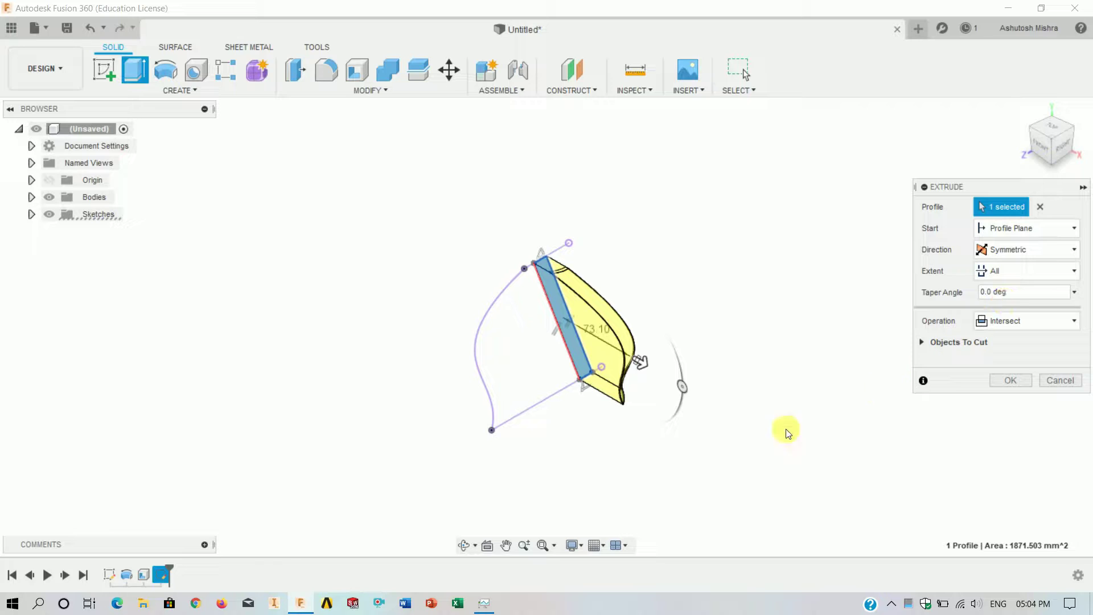
mouse_move(634, 420)
shift+middle_down()
mouse_move(663, 398)
mouse_move(666, 420)
shift+middle_up()
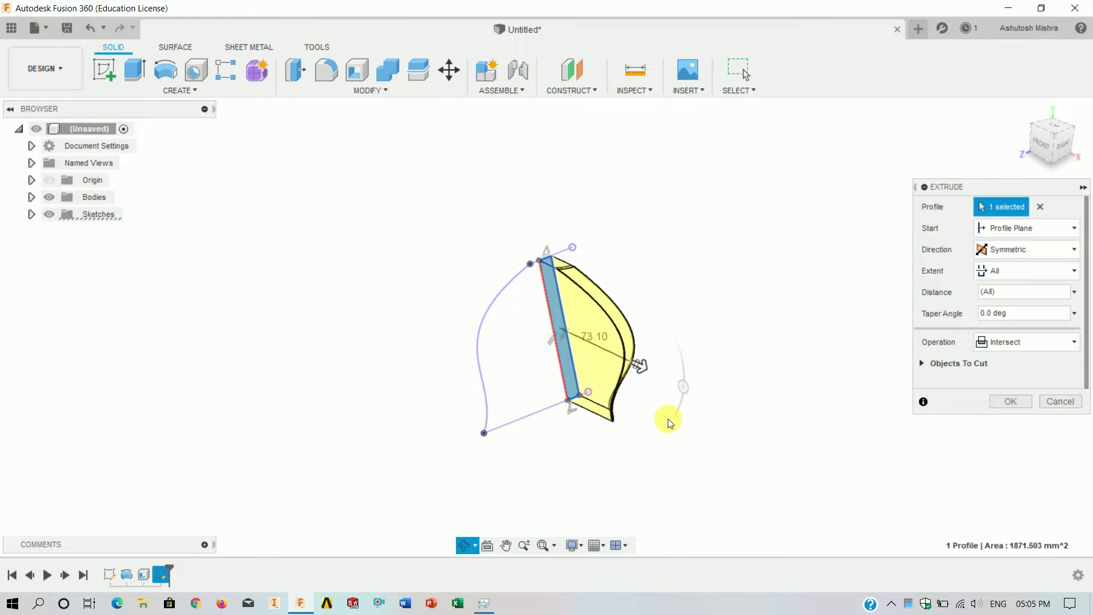
click(1006, 274)
click(1009, 296)
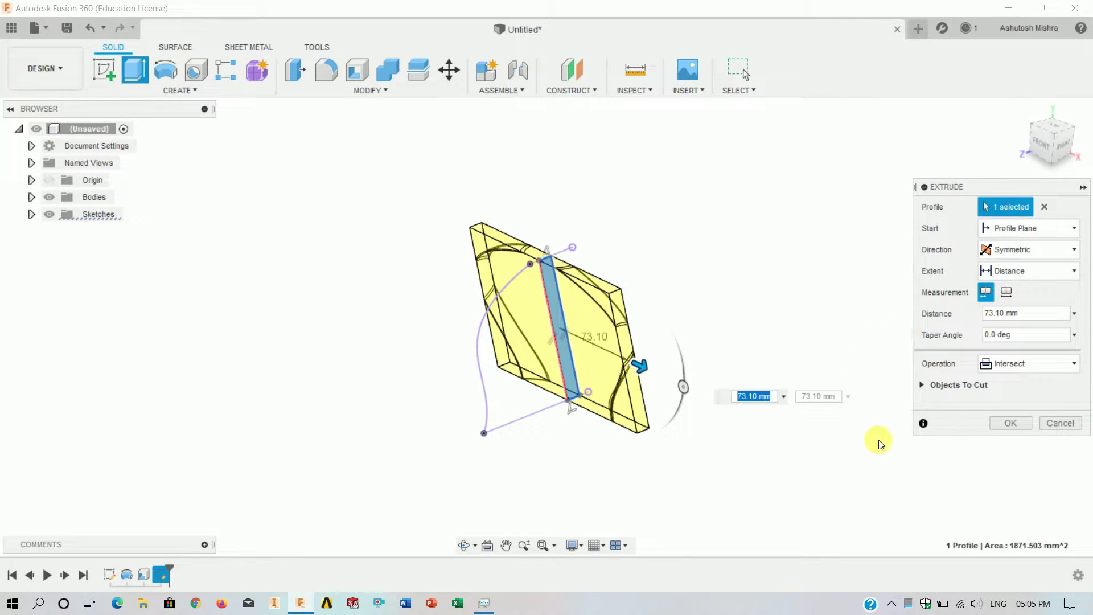
click(1015, 303)
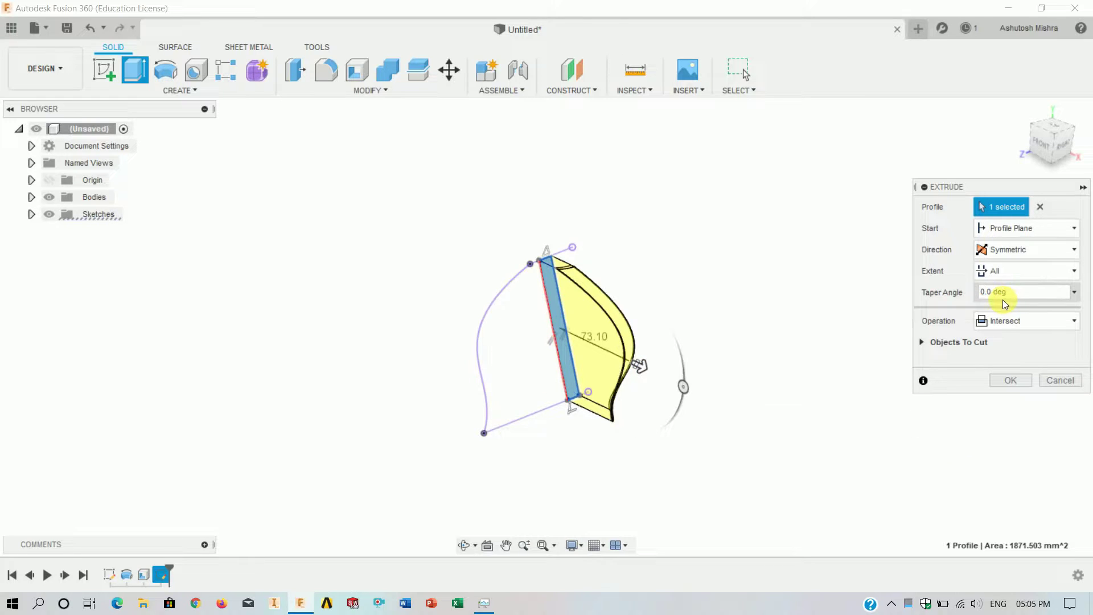
click(1005, 271)
click(1007, 303)
Switch the direction to Two Sides and confirm the intersect, leaving two thin strips
click(1021, 231)
click(1021, 231)
click(1012, 256)
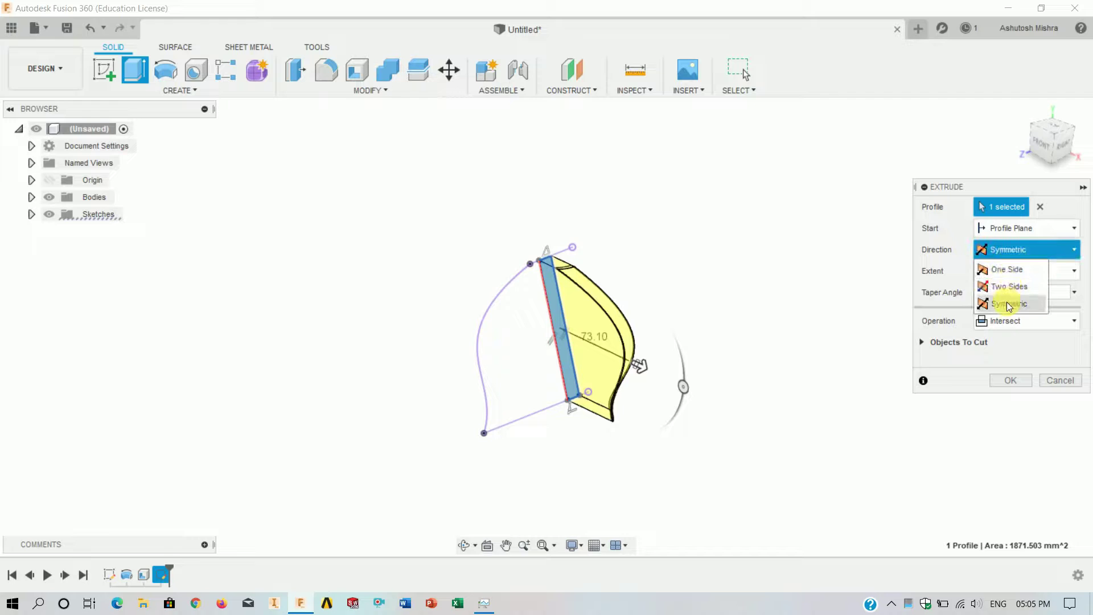
click(1007, 302)
click(1004, 250)
click(1003, 287)
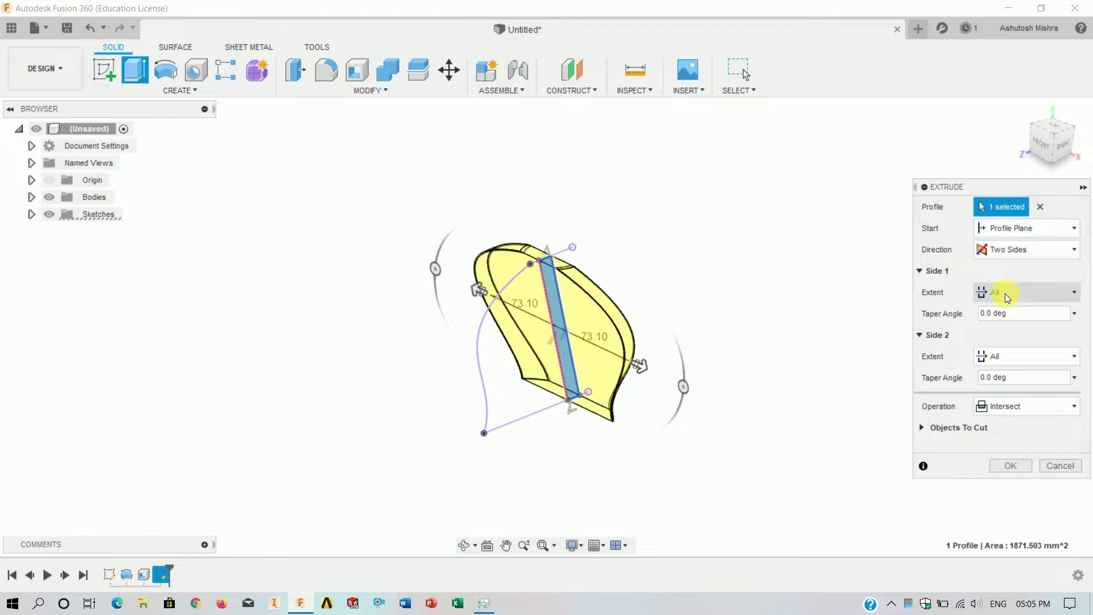
click(1016, 471)
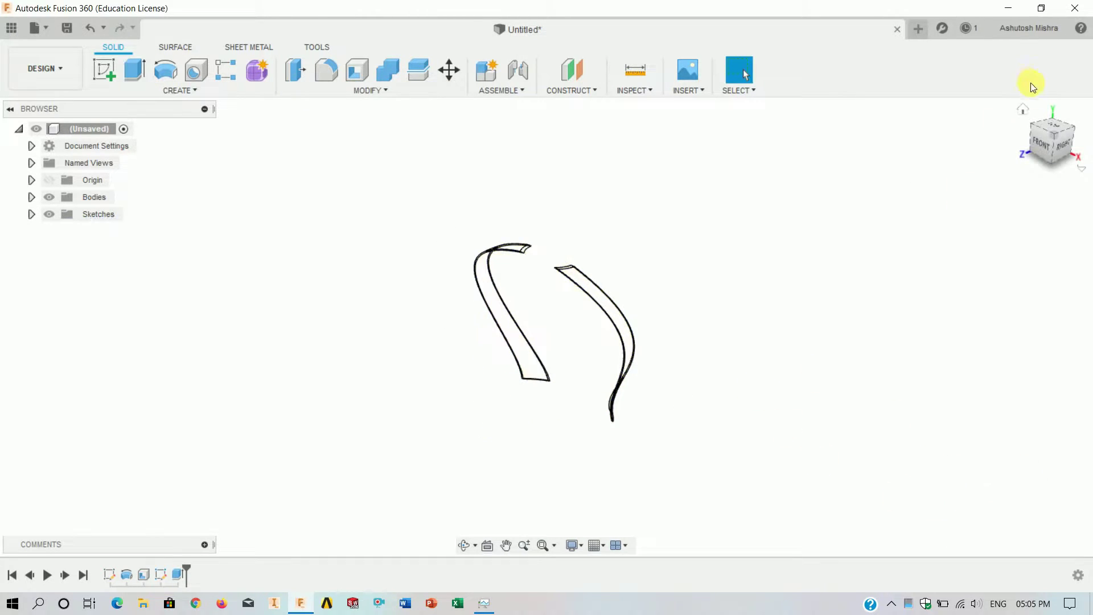
Circular-pattern the right-hand strip body 12 times around the Y axis
shift+middle_drag(985, 228, 1022, 143)
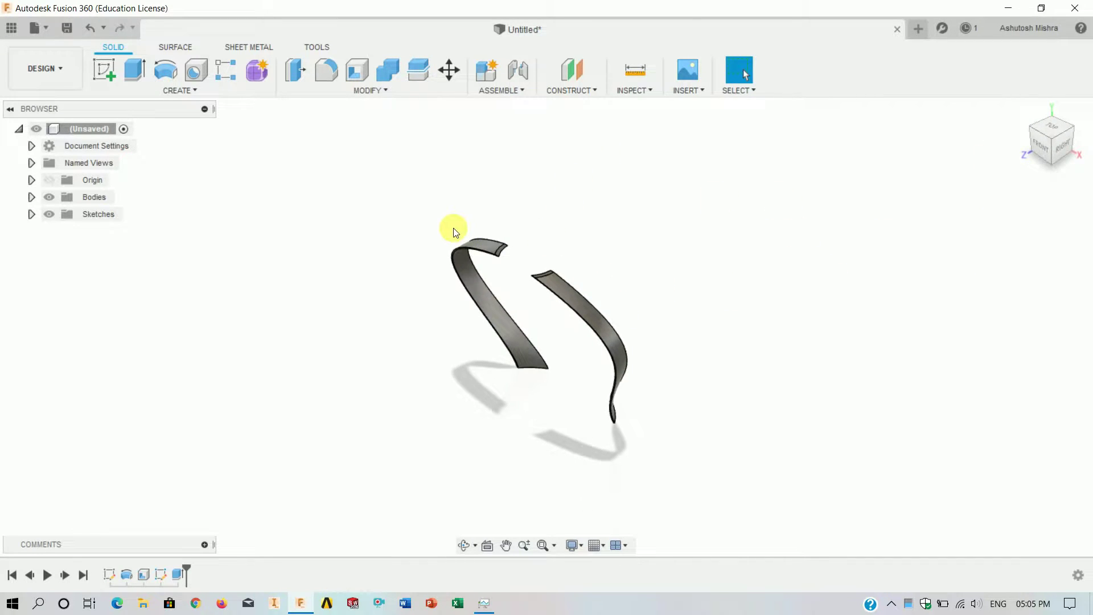
text(scir)
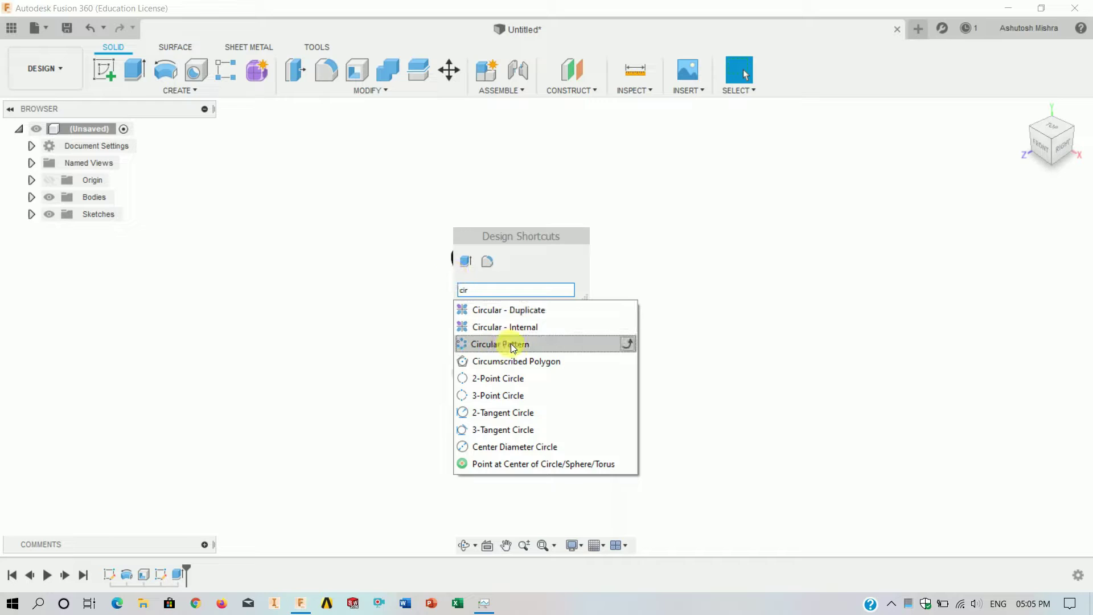
click(511, 344)
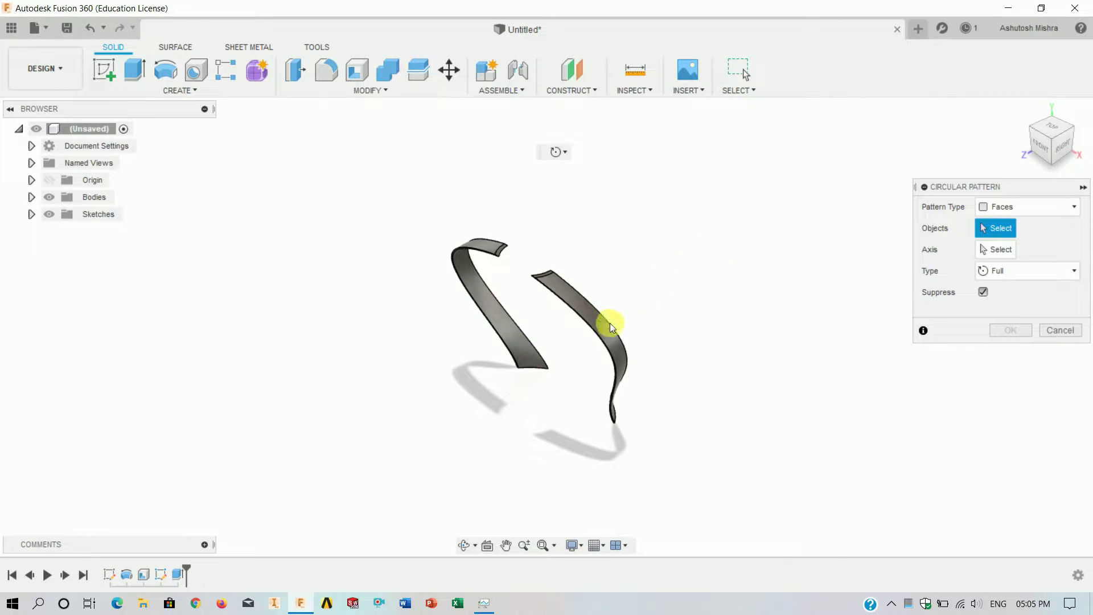
click(1019, 207)
click(1000, 242)
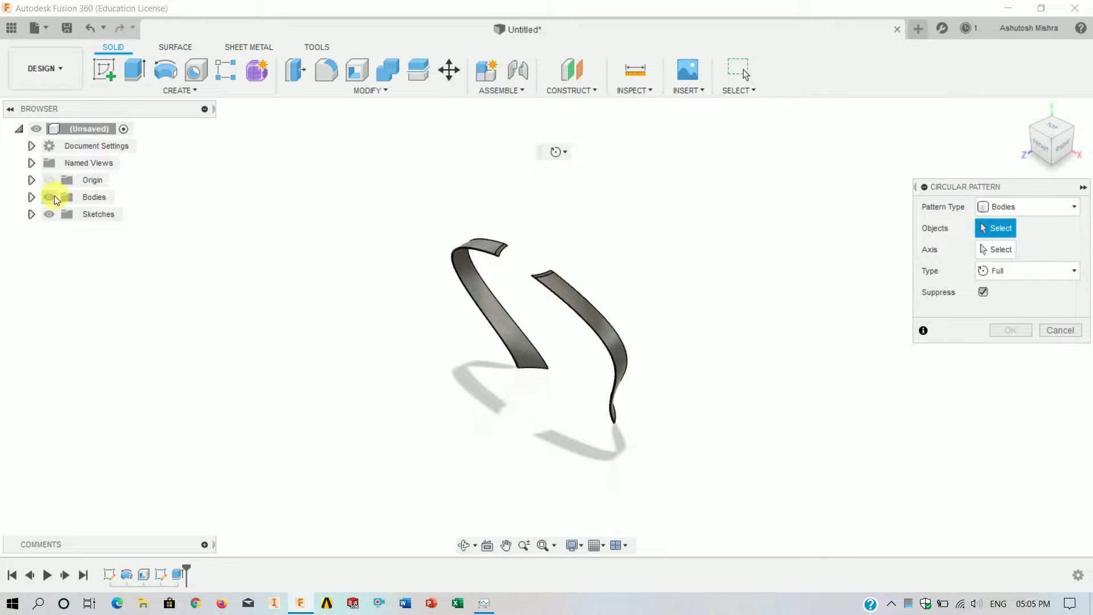
click(614, 401)
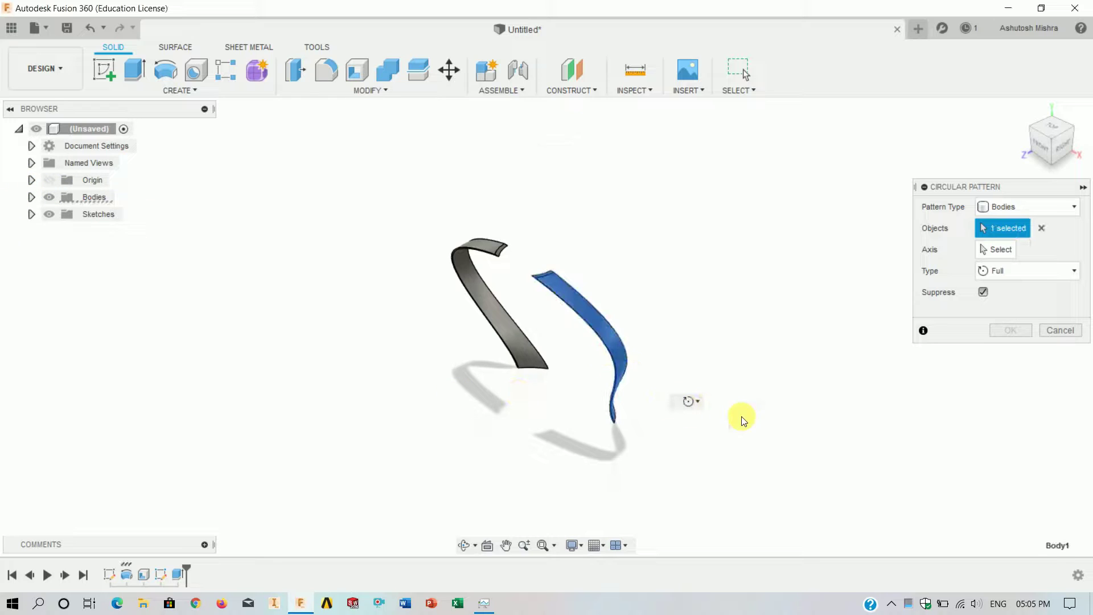
click(1000, 250)
click(527, 360)
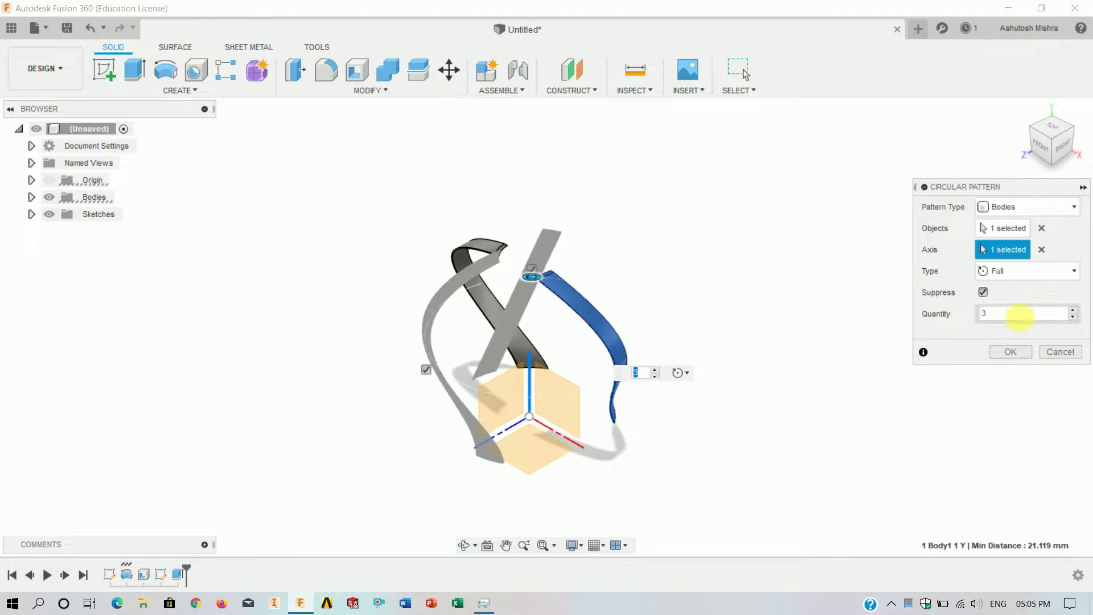
text(12)
click(1010, 352)
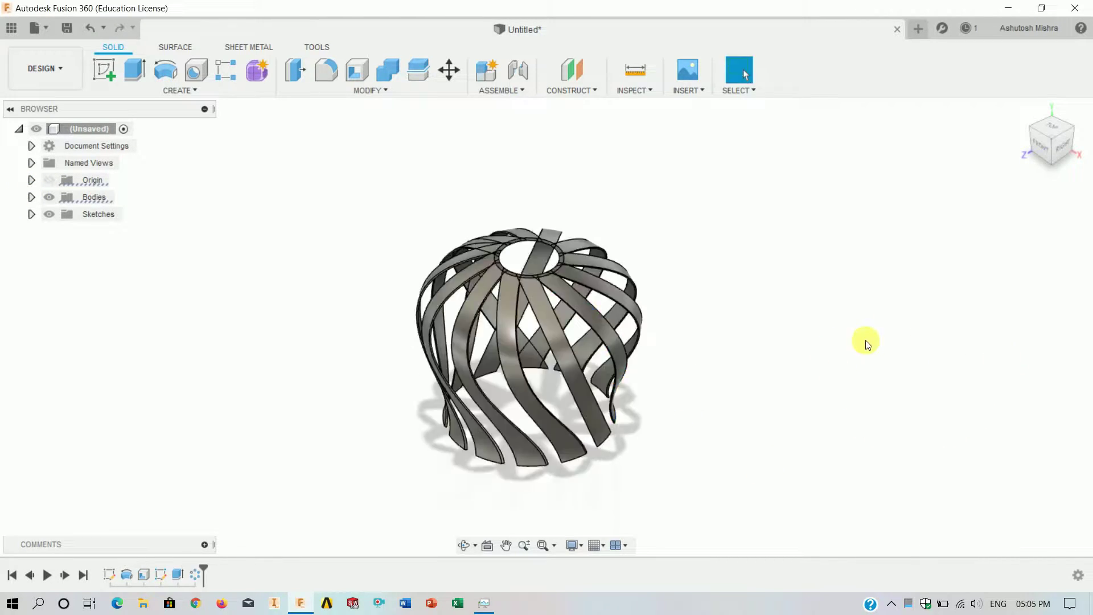
Repeat the circular pattern around the vertical axis for the other twisted strip
shift+middle_drag(770, 330, 875, 362)
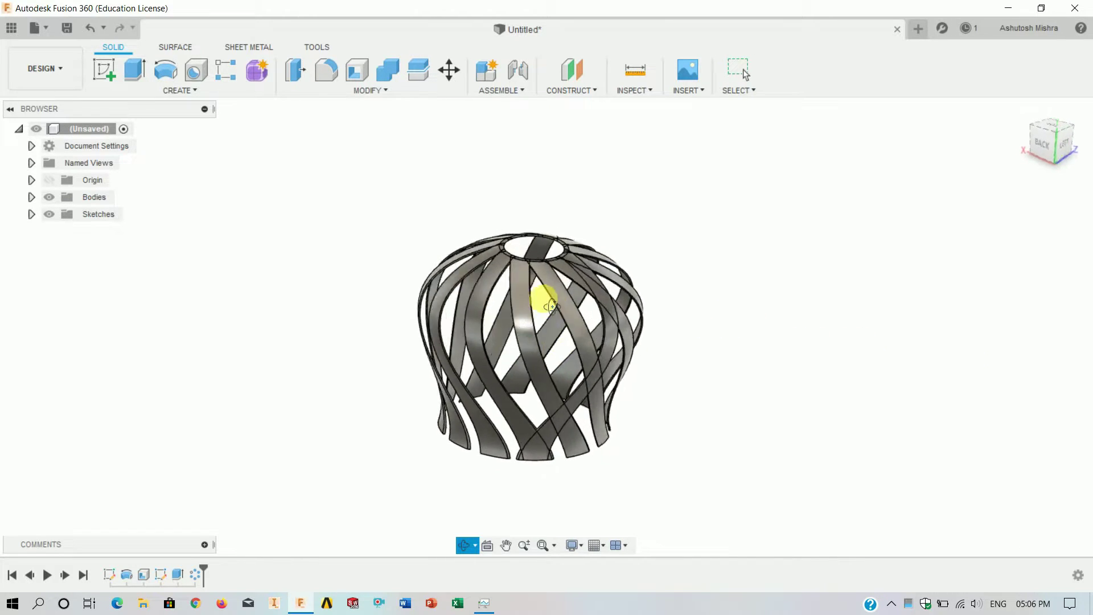
text(sc)
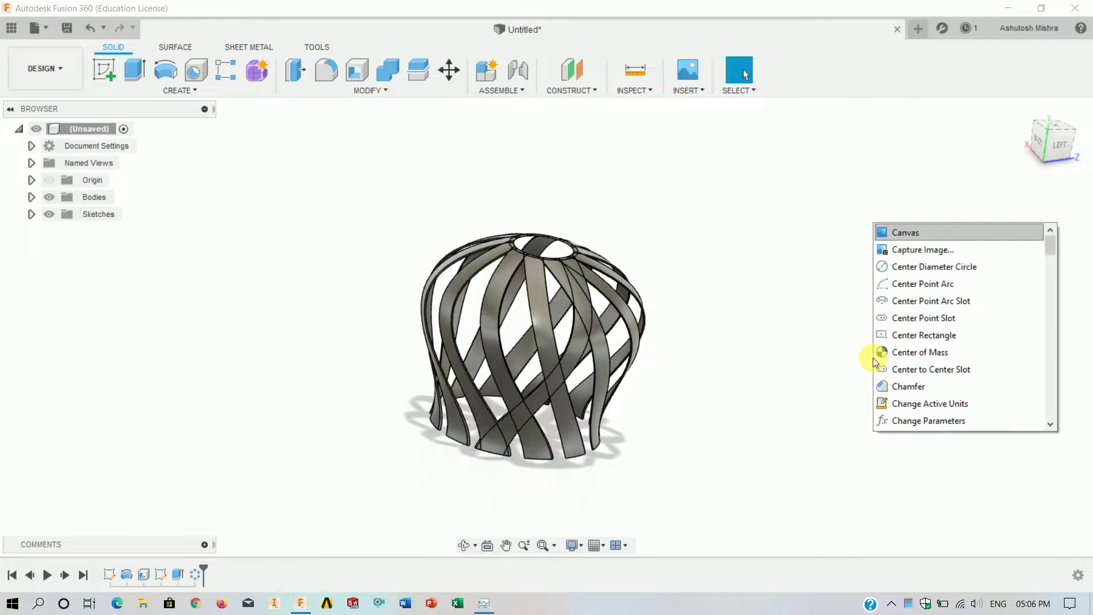
text(ie)
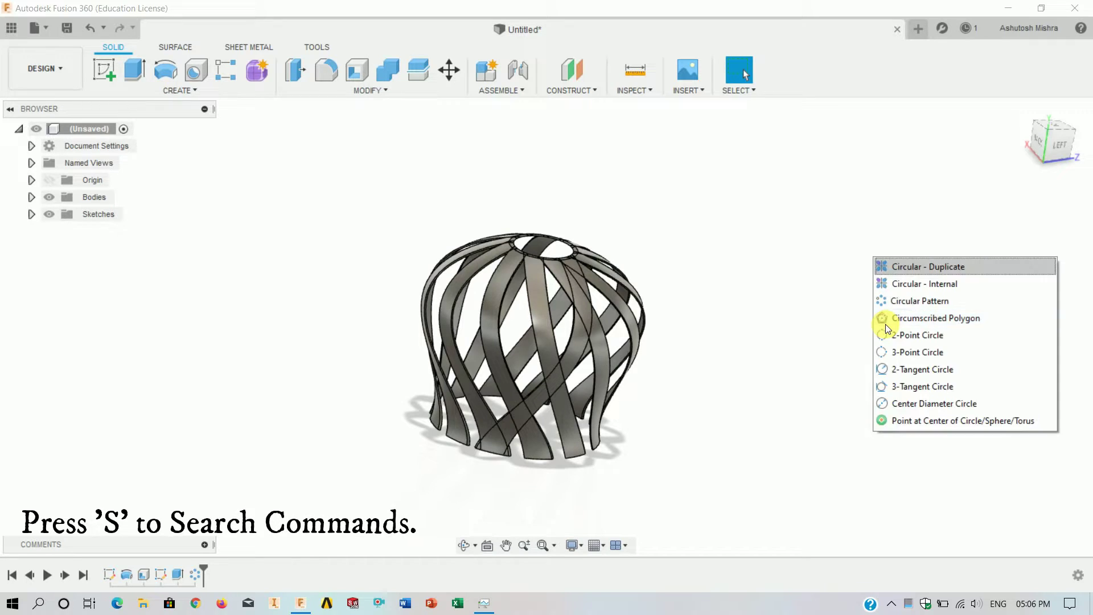
click(899, 295)
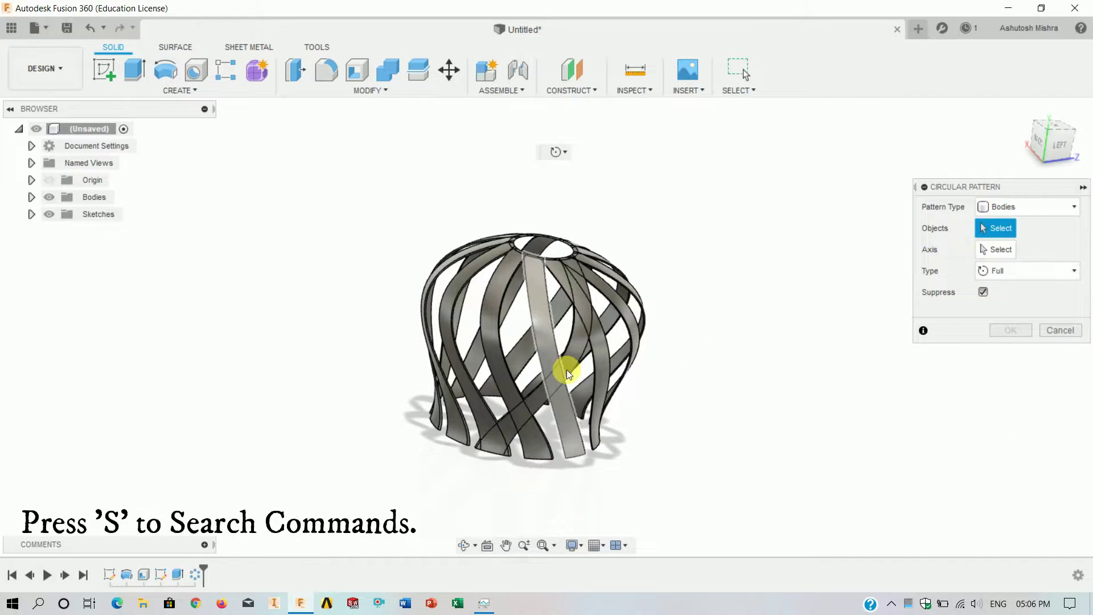
click(567, 367)
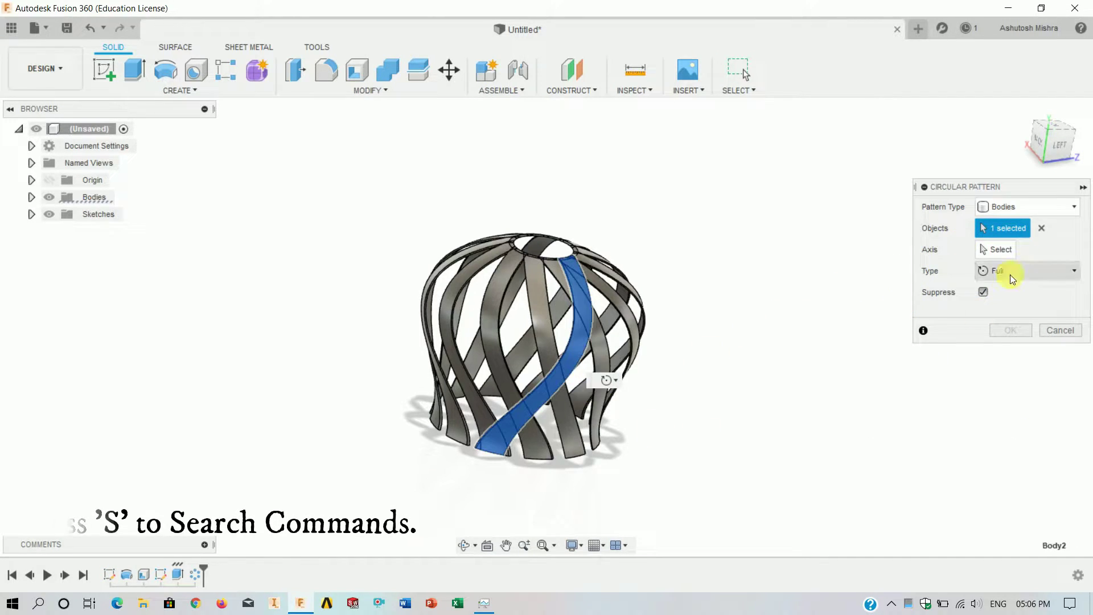
click(518, 371)
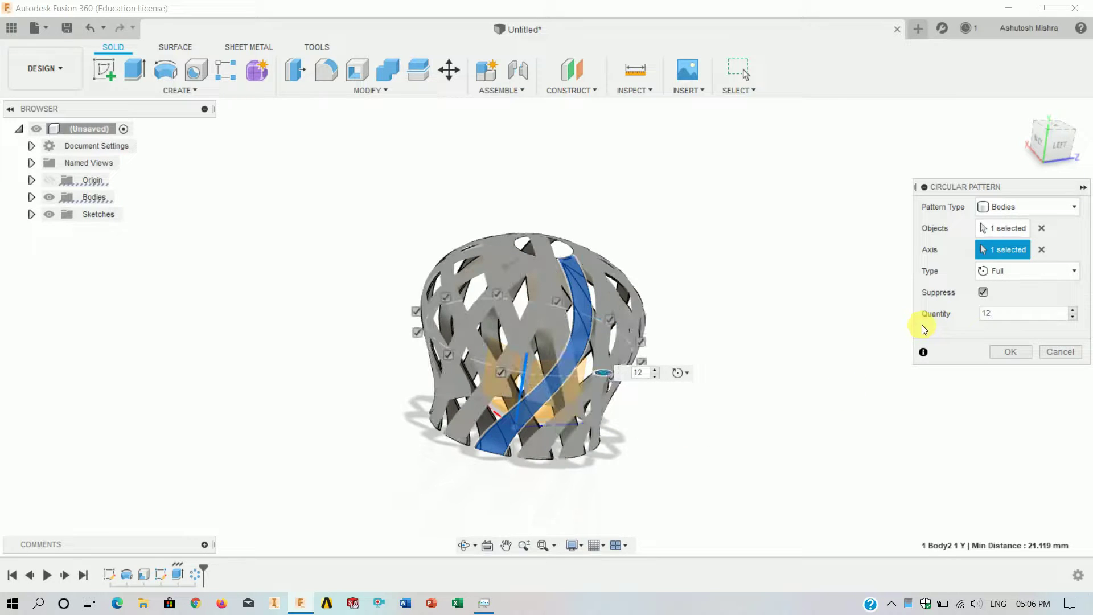
key(Return)
mouse_move(756, 378)
shift+middle_down()
mouse_move(811, 303)
mouse_move(700, 435)
shift+middle_up()
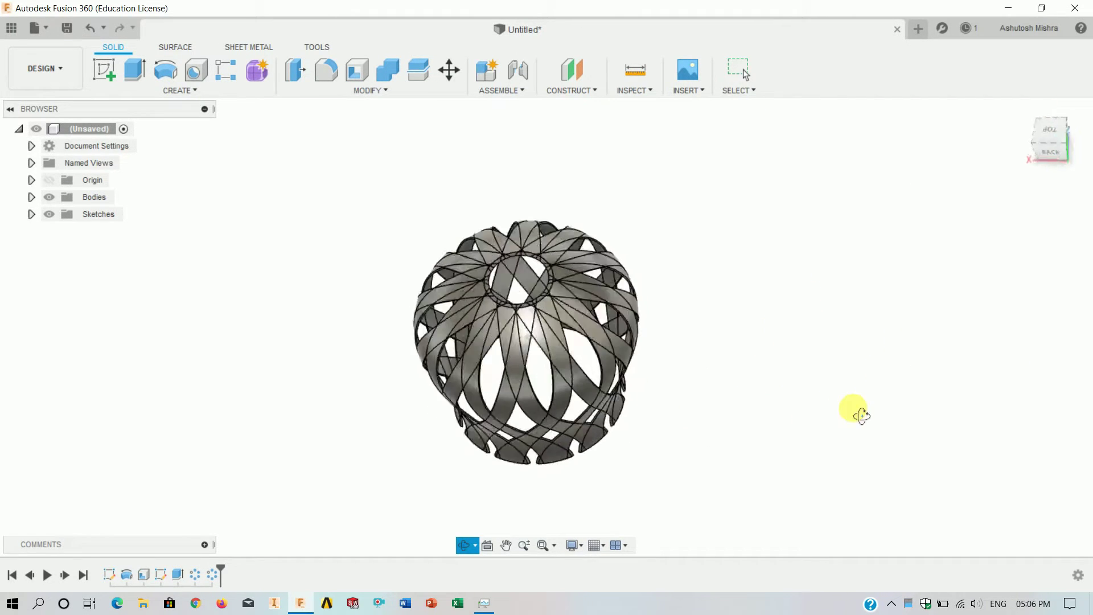
click(1050, 141)
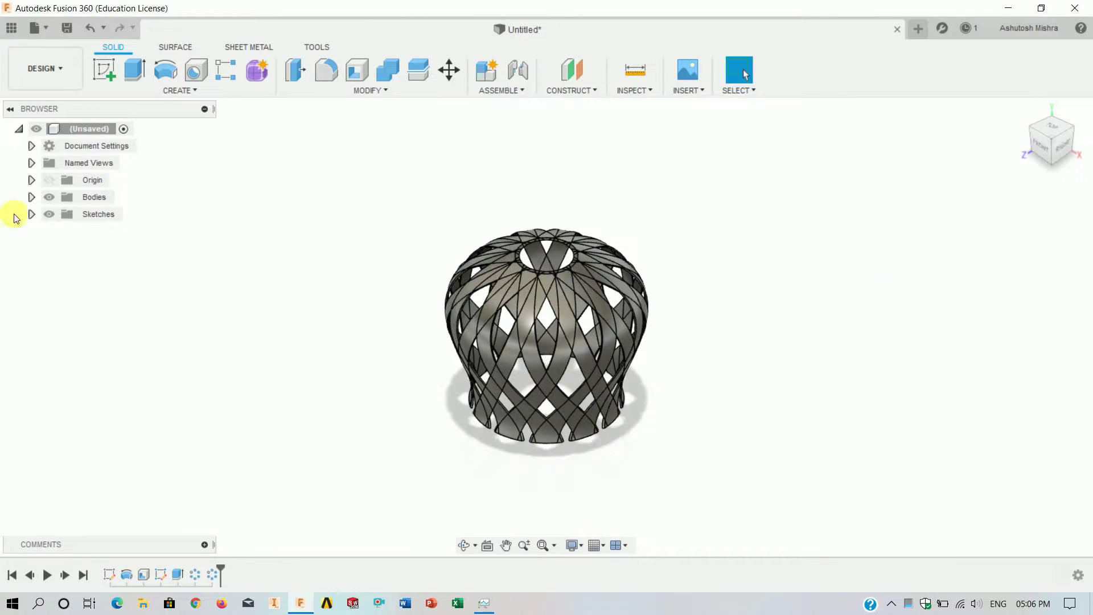
Revolve Sketch1's top and lower-left profiles to add a top cap and flared base ring
click(64, 232)
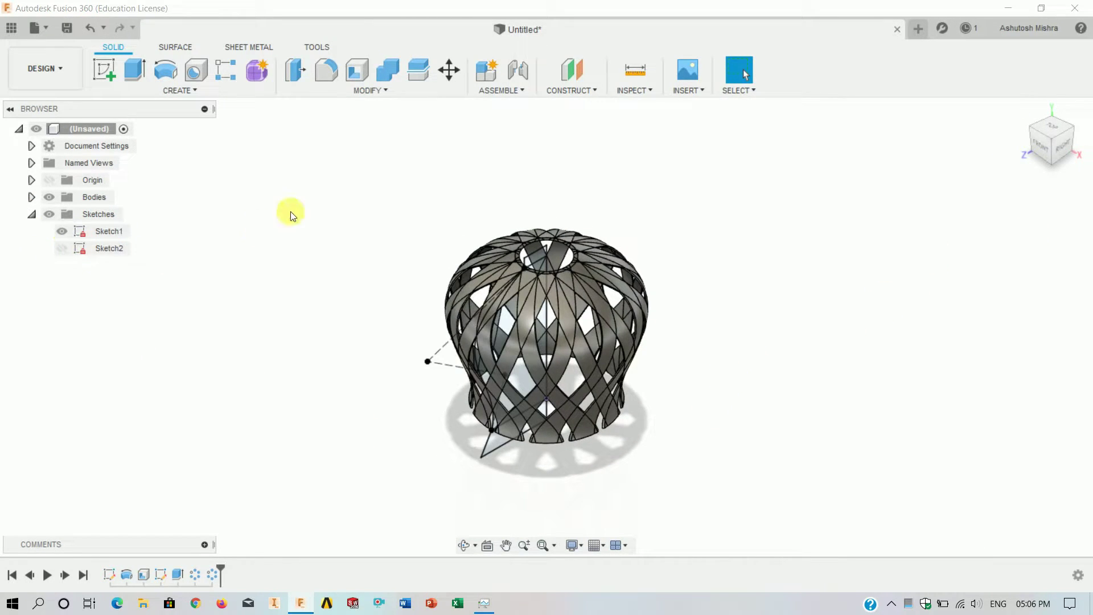
click(164, 70)
click(532, 257)
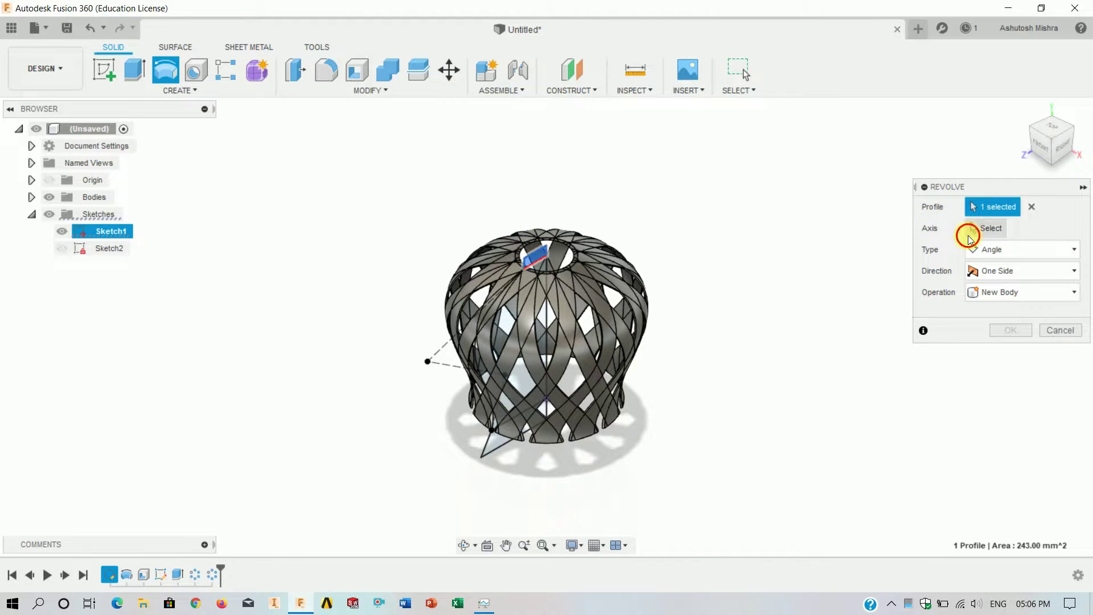
click(497, 444)
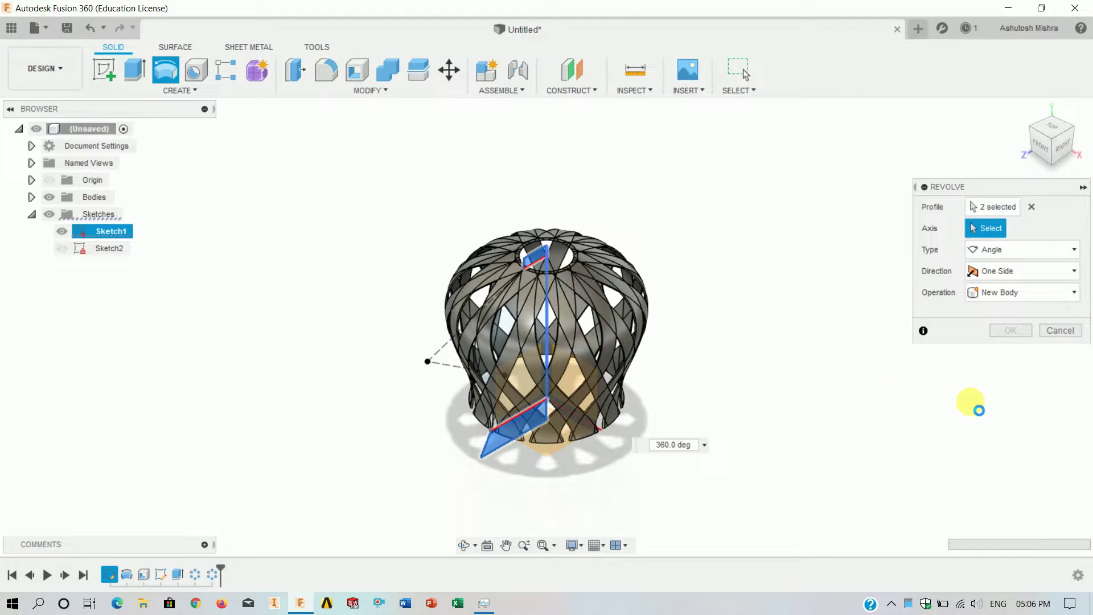
click(1010, 352)
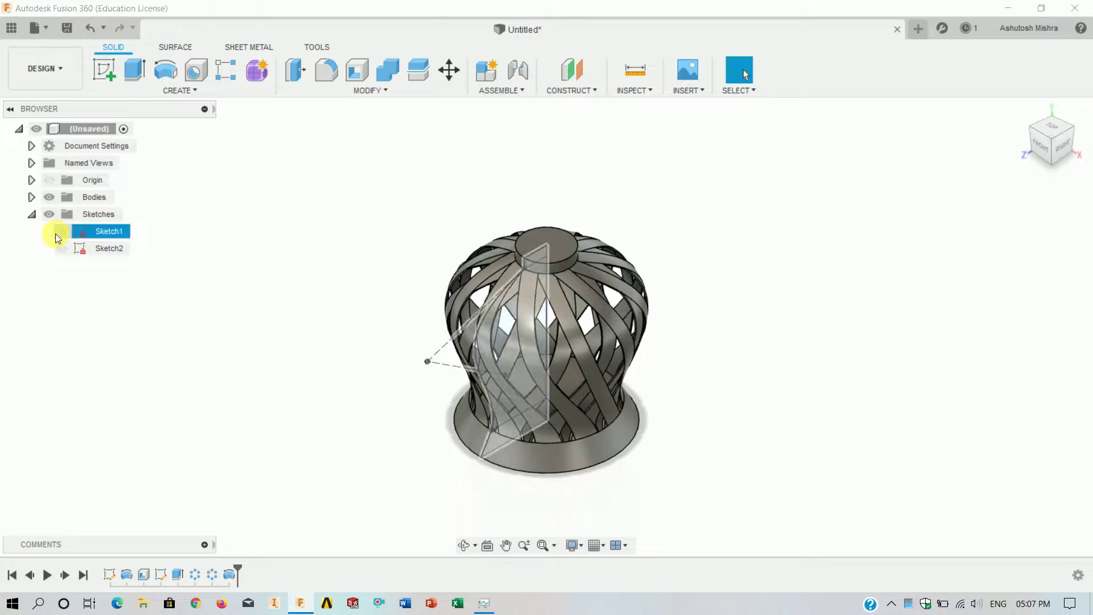
Collapse the sketches list and orbit the lamp, returning to the home view
click(31, 214)
mouse_move(828, 321)
shift+middle_down()
mouse_move(790, 343)
mouse_move(776, 403)
shift+middle_up()
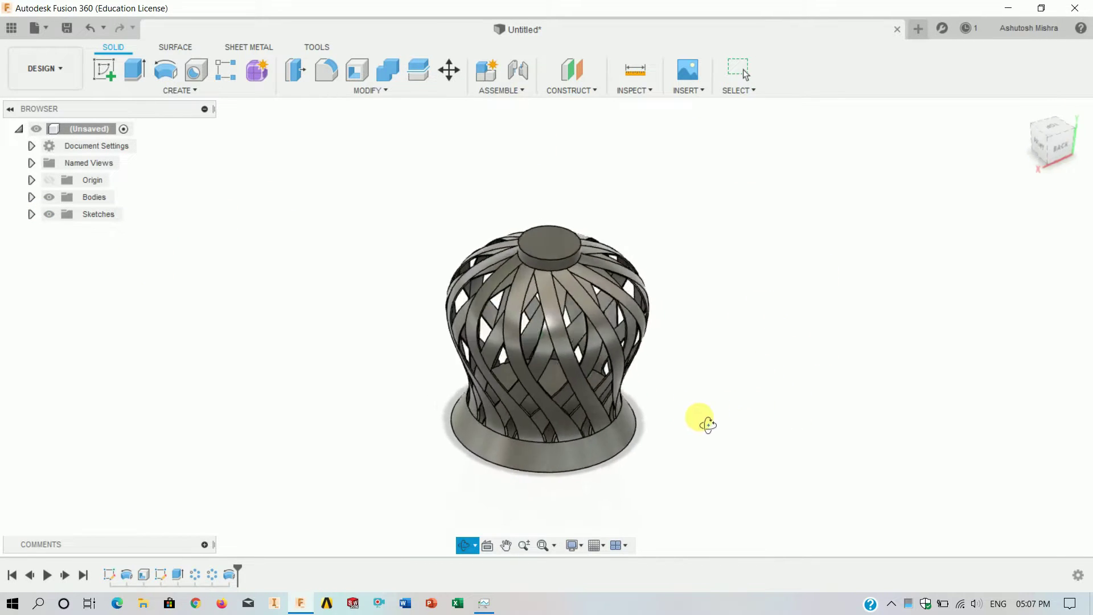
click(1023, 109)
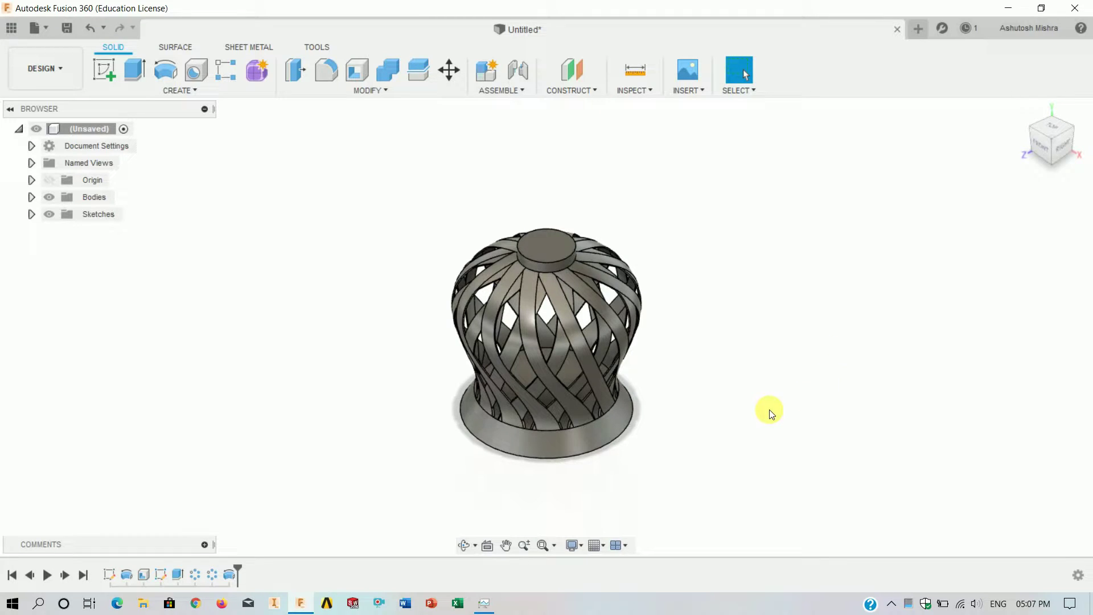
shift+middle_drag(753, 452, 737, 439)
Sketch a 46.6 mm circle at the origin on the cap's top face and finish the sketch
click(1022, 109)
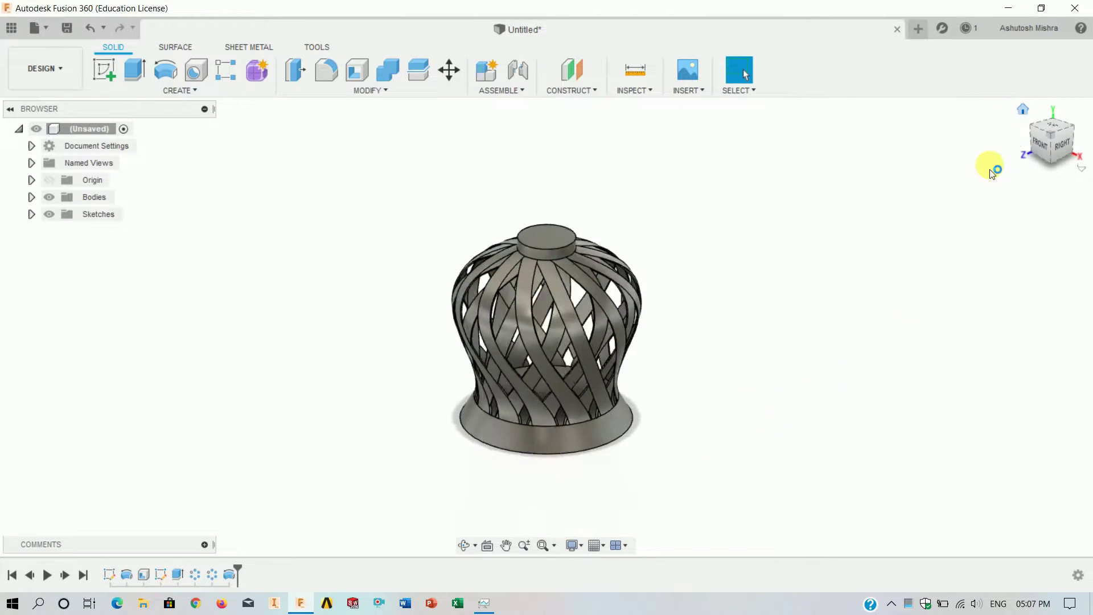
click(555, 252)
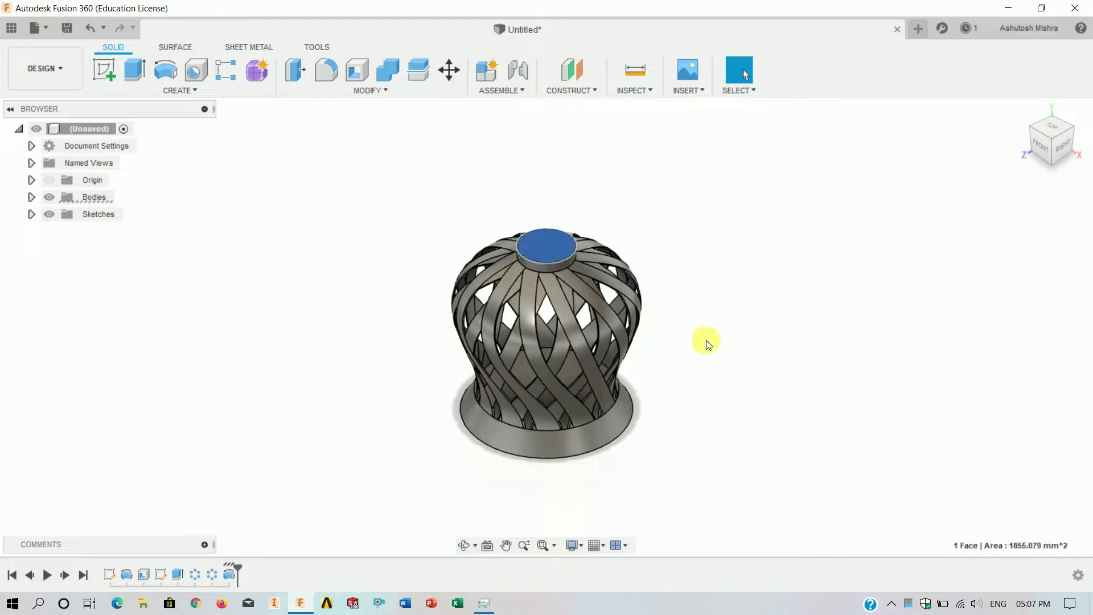
click(108, 72)
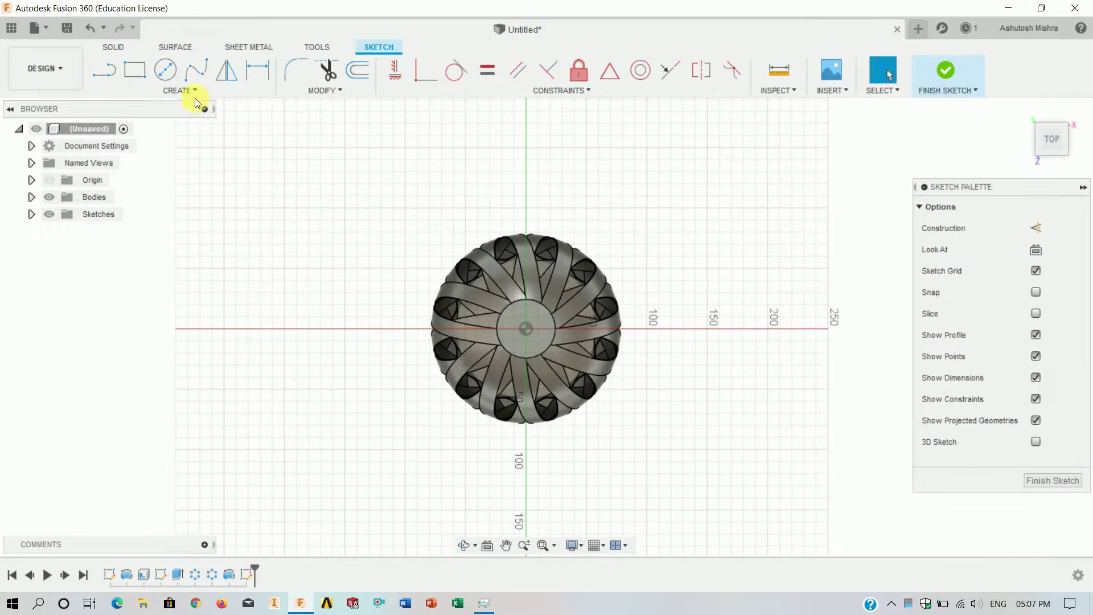
key(c)
click(525, 328)
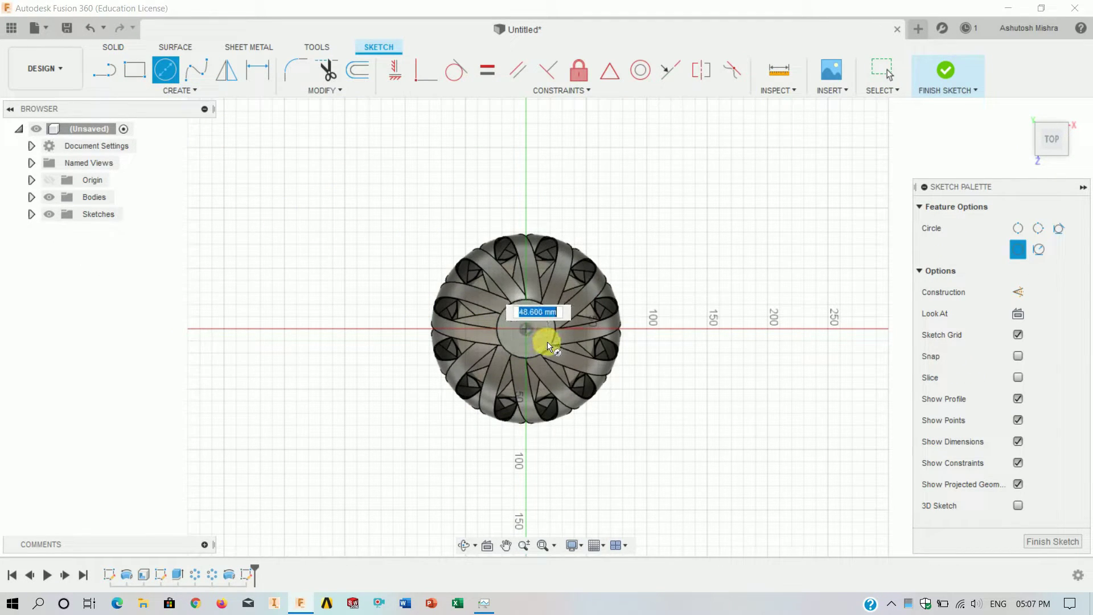
scroll(544, 342, up, 3)
text(4)
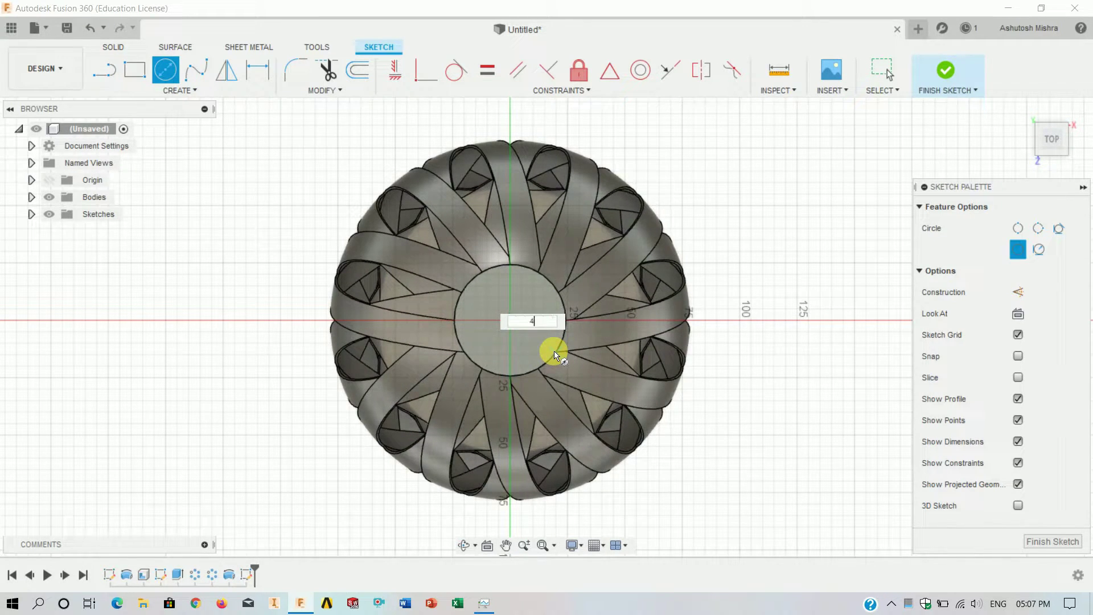
text(7)
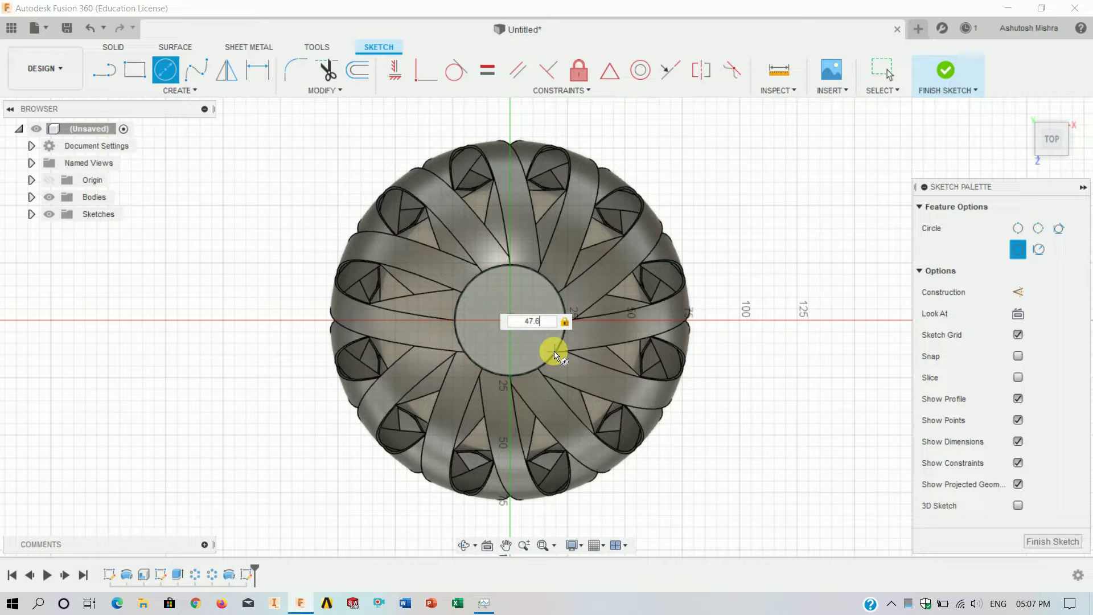
key(BackSpace)
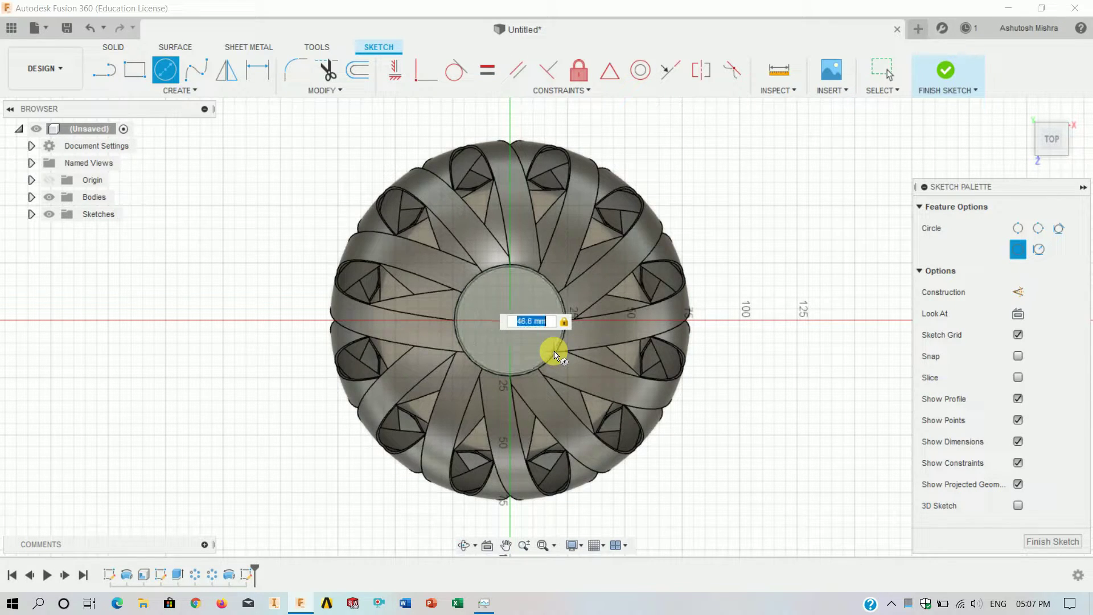
key(Return)
key(Escape)
scroll(528, 350, down, 2)
scroll(528, 350, up, 3)
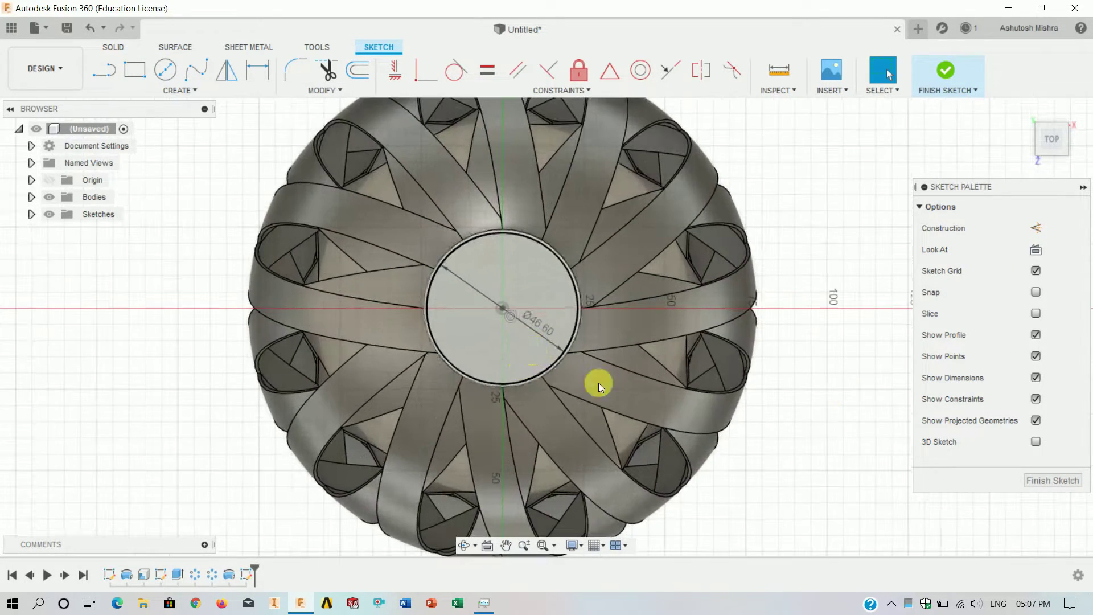
click(1033, 482)
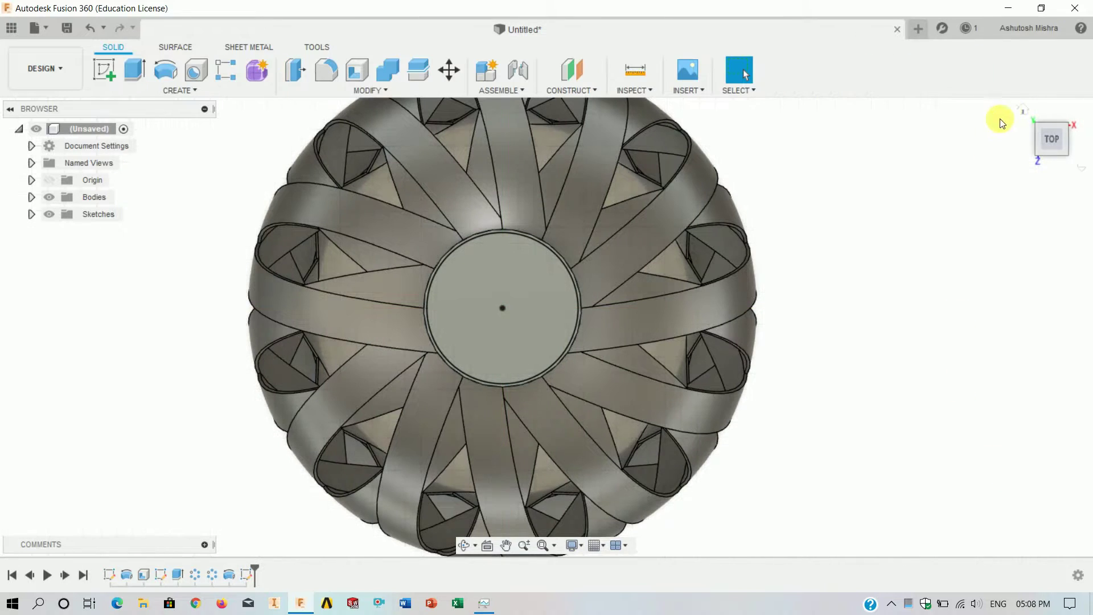
click(1030, 115)
Extrude the 46.6 mm circle profile as a Cut down into the top cap
click(138, 71)
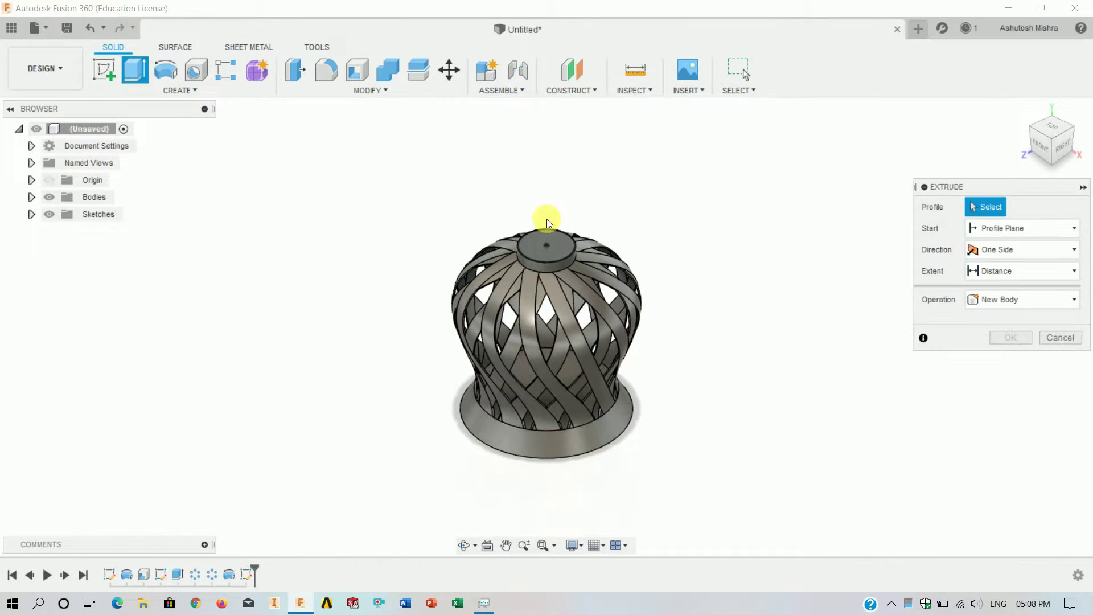
scroll(551, 241, up, 5)
click(552, 241)
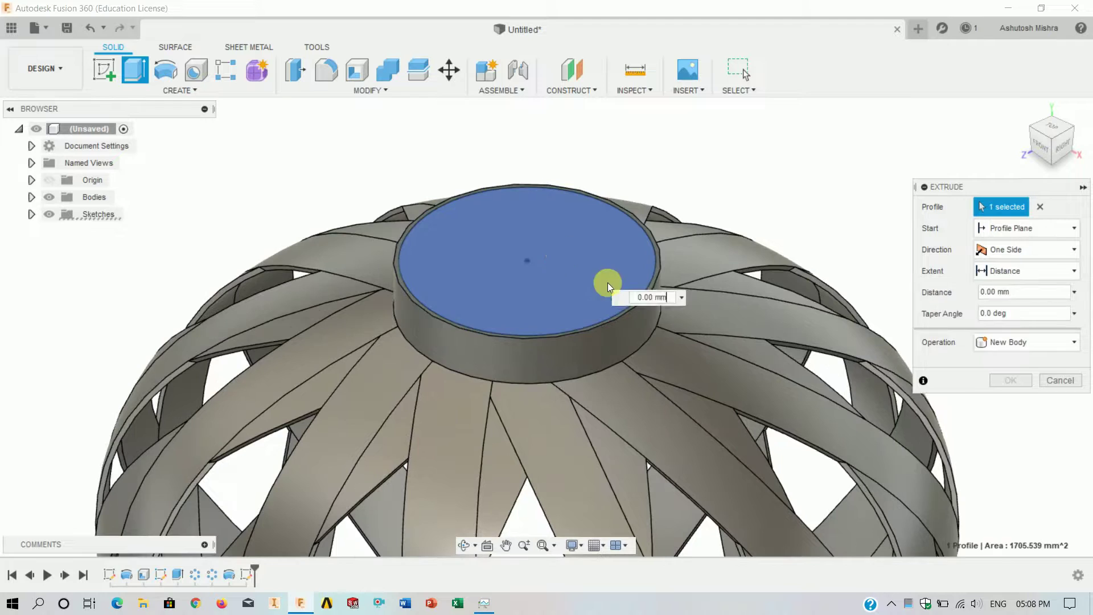
scroll(722, 305, down, 3)
click(1025, 341)
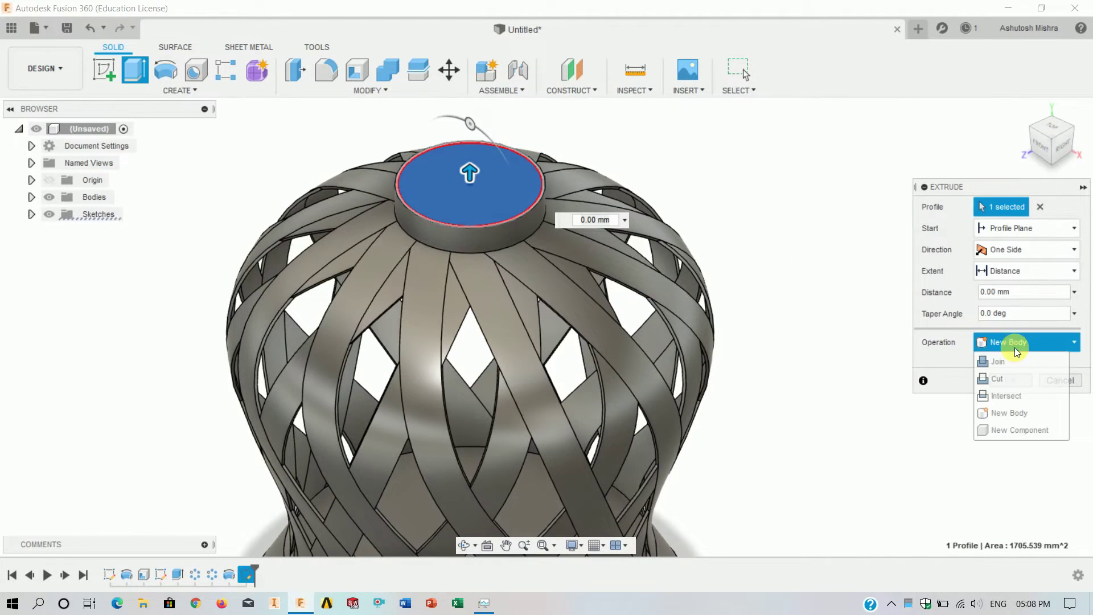
click(1000, 395)
scroll(764, 227, down, 3)
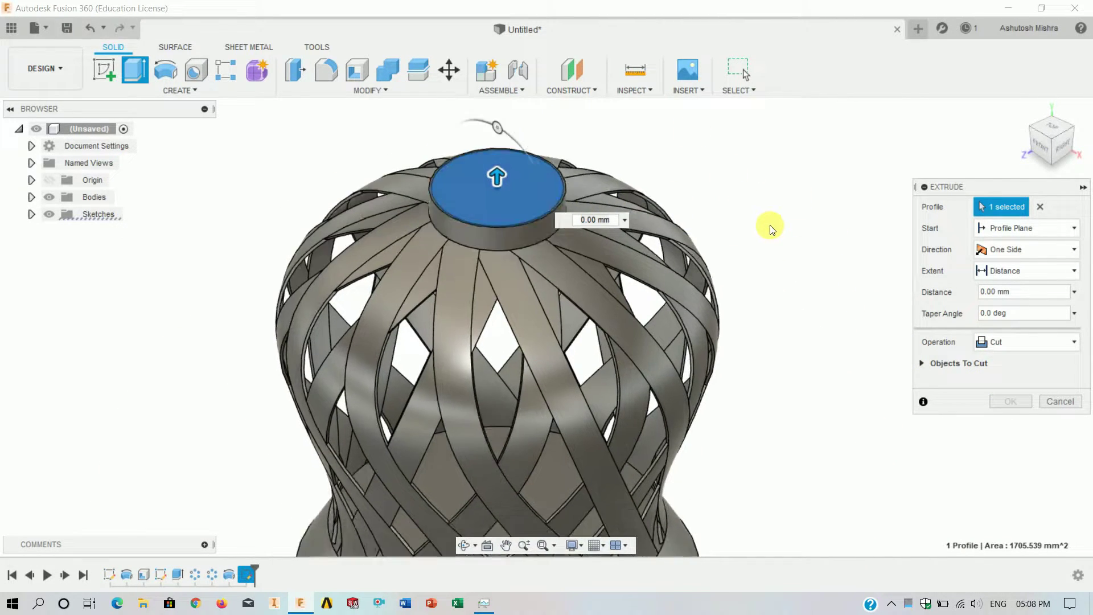
scroll(761, 227, down, 2)
drag(501, 175, 506, 216)
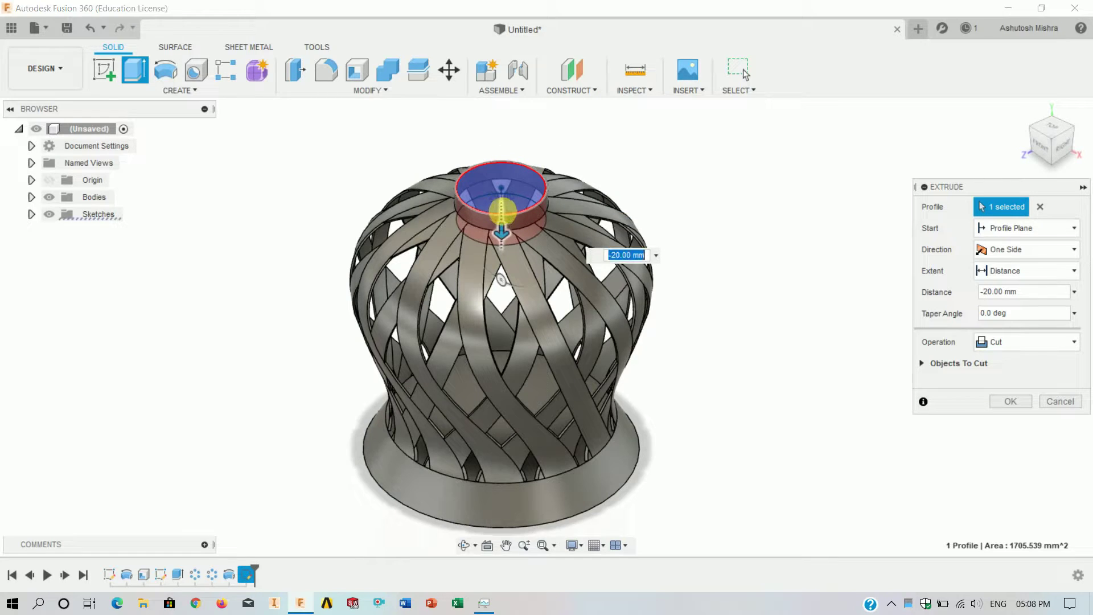
Set the cut extent To Object, stopping at a face inside the cover, and apply it
click(1004, 271)
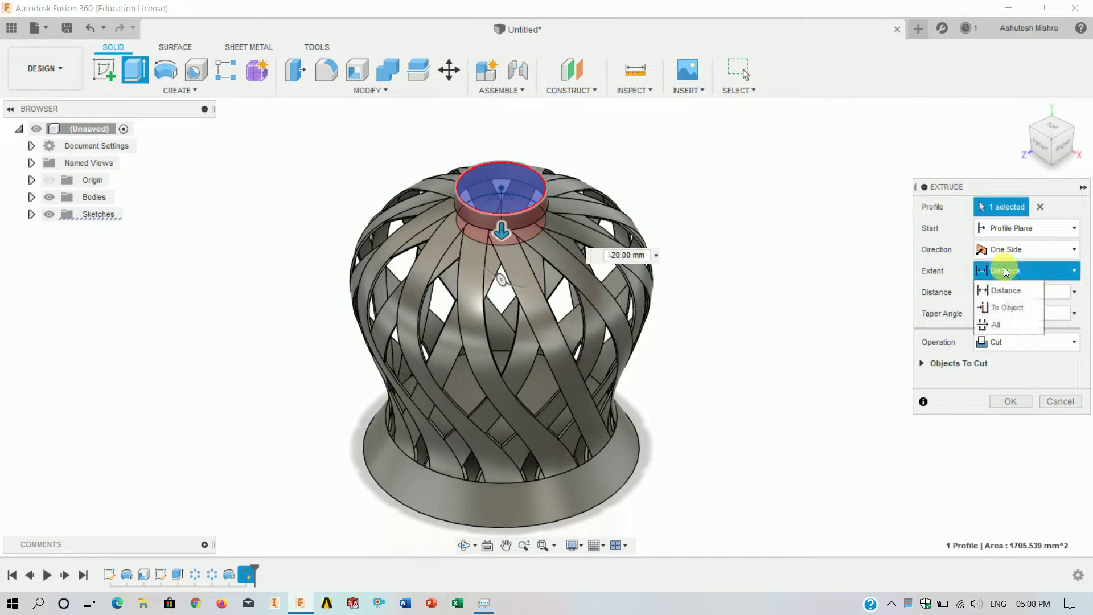
click(1004, 305)
shift+middle_drag(729, 250, 726, 170)
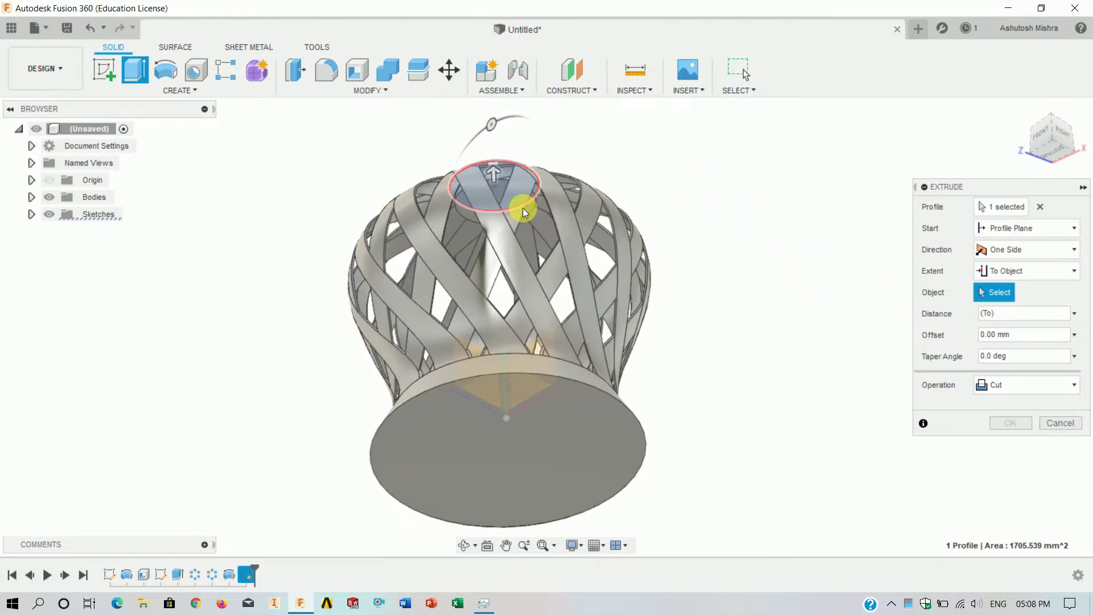
shift+middle_drag(520, 210, 494, 197)
click(494, 197)
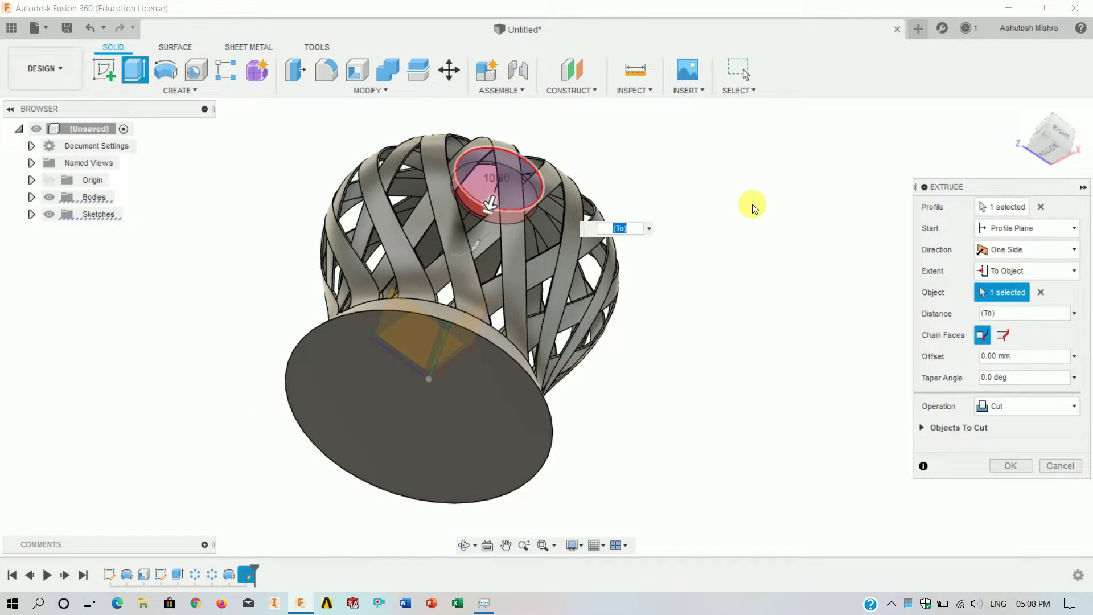
shift+middle_drag(751, 205, 762, 302)
click(1015, 470)
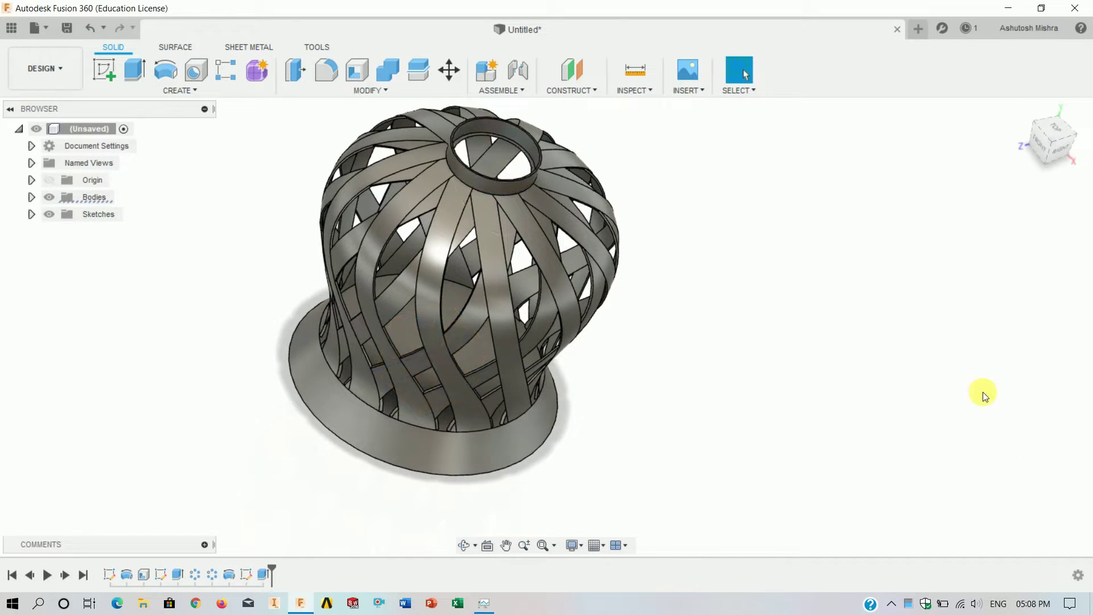
Start a new sketch on the lamp's bottom face, abandoning an initial circle
click(1024, 110)
mouse_move(731, 341)
shift+middle_down()
mouse_move(718, 293)
mouse_move(590, 404)
shift+middle_up()
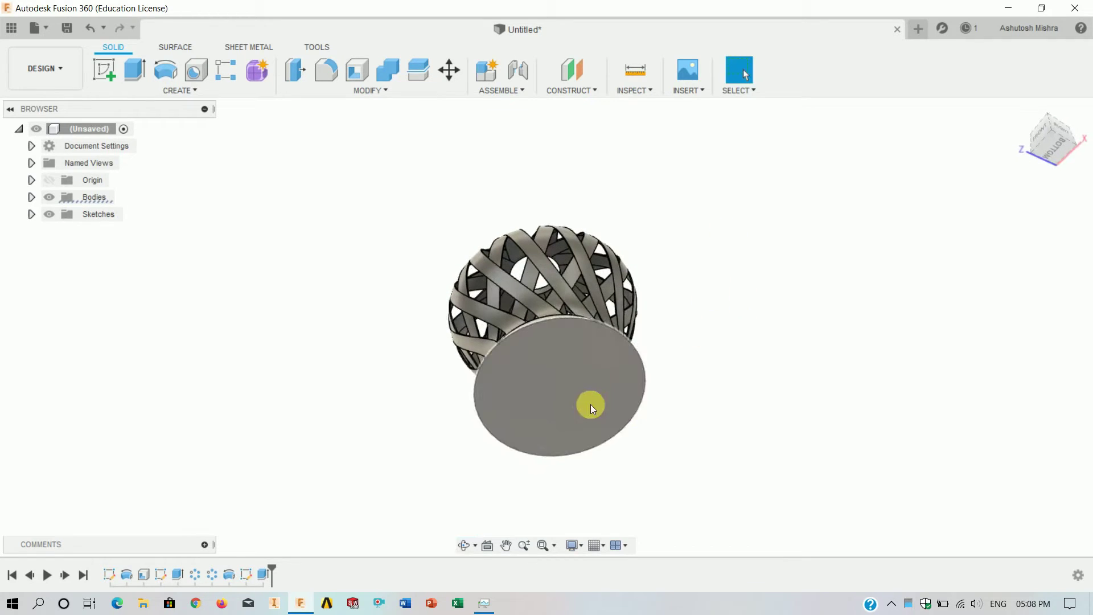
click(592, 405)
click(119, 73)
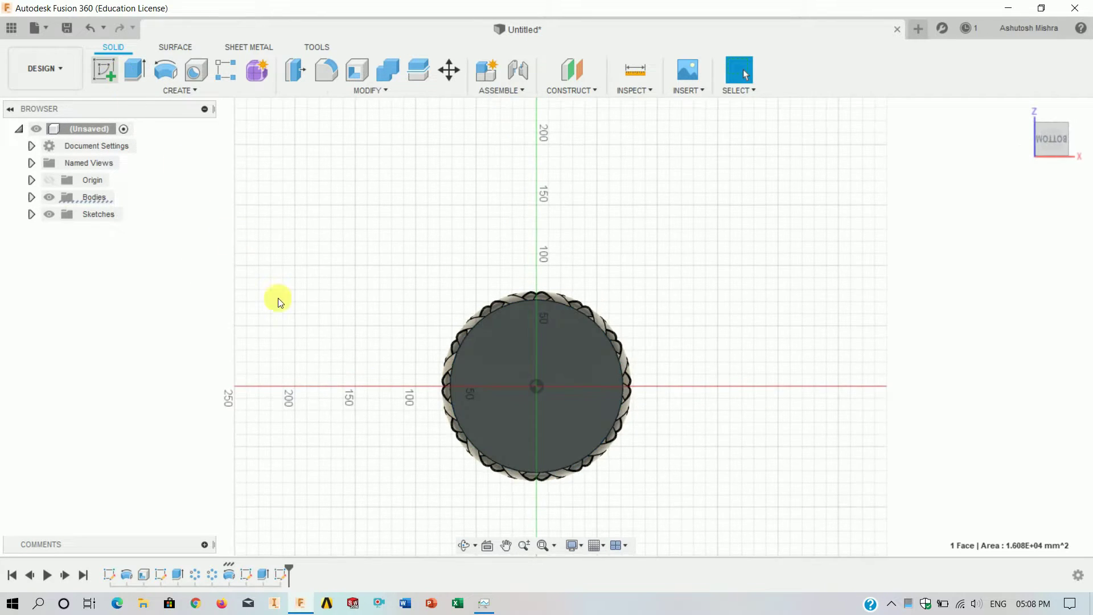
click(165, 71)
click(535, 386)
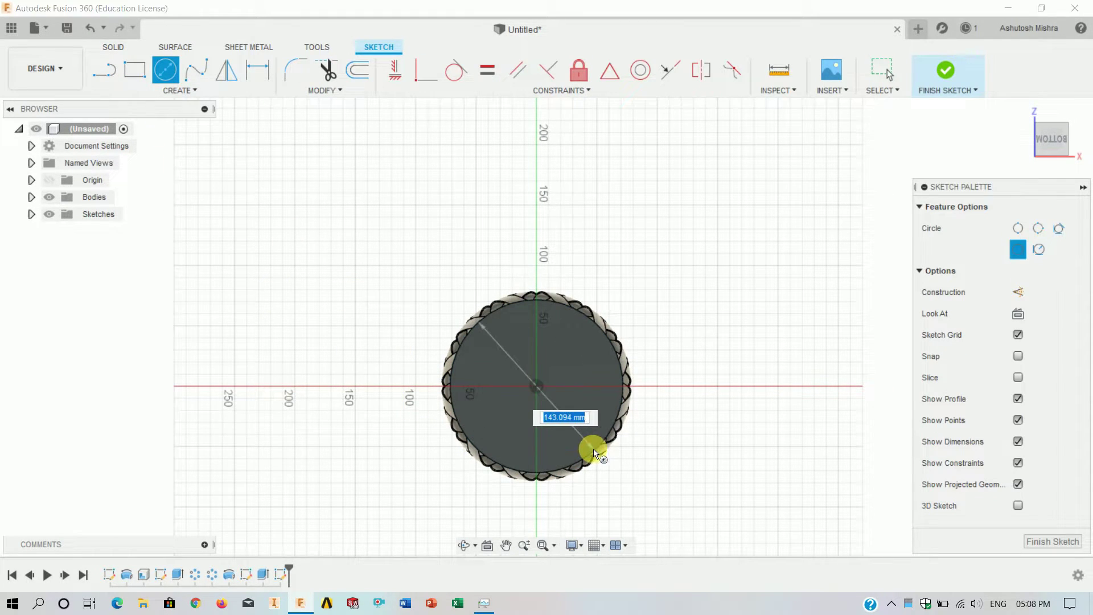
key(Escape)
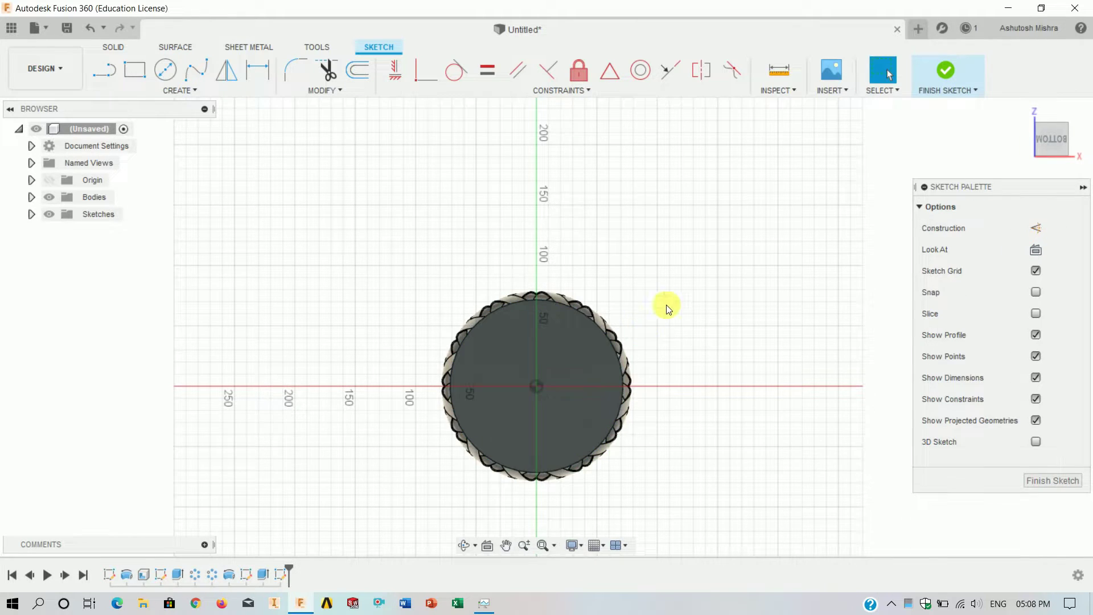
Offset the base's outer edge slightly inward and finish the bottom-face sketch
key(o)
click(607, 340)
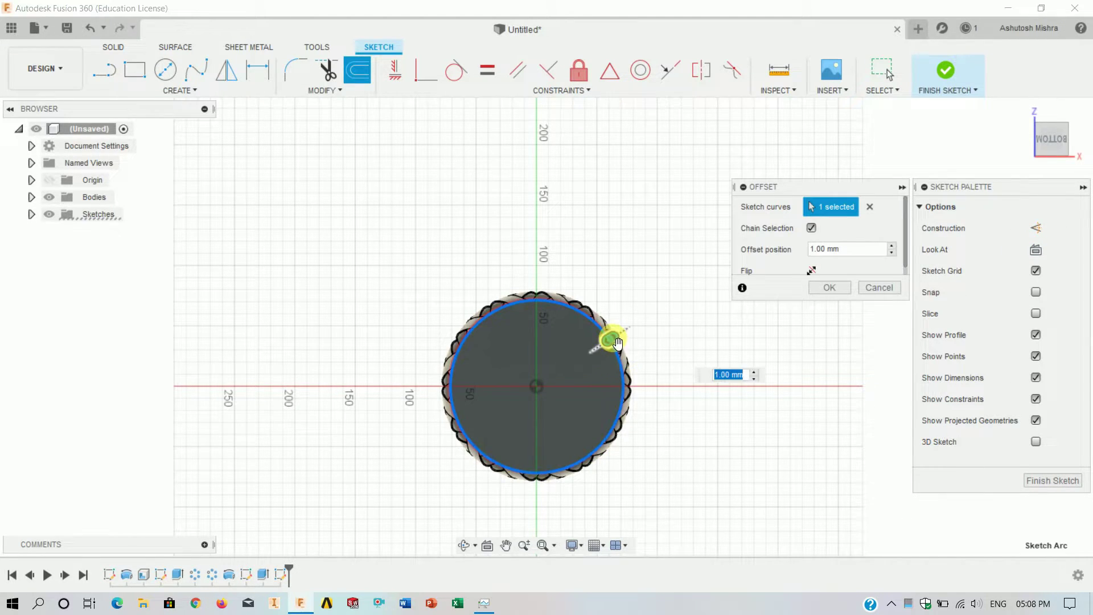
drag(612, 348, 614, 345)
text(-1)
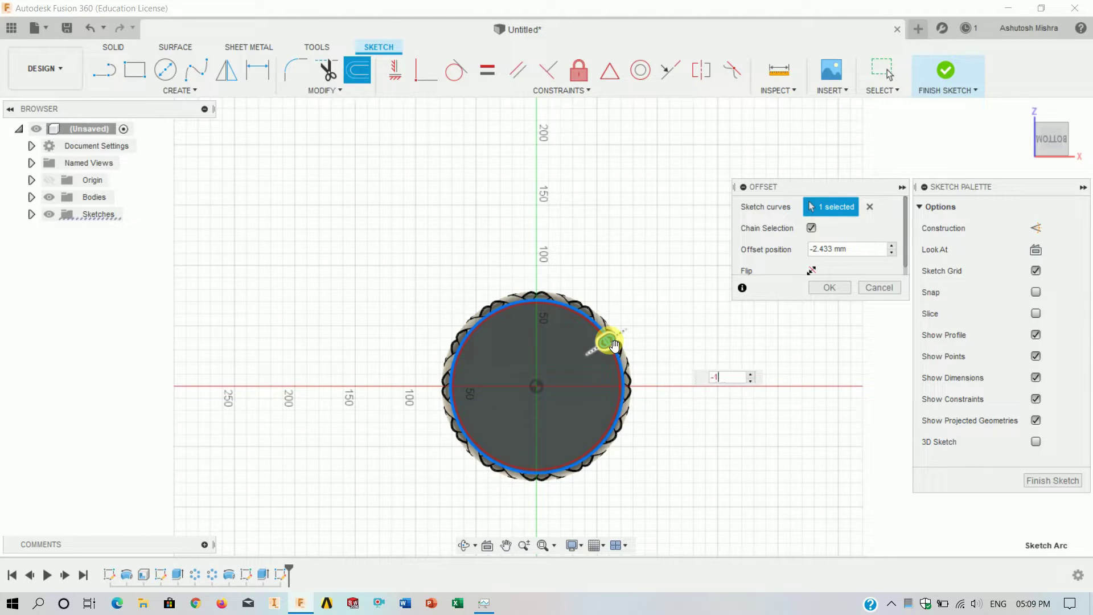
click(835, 287)
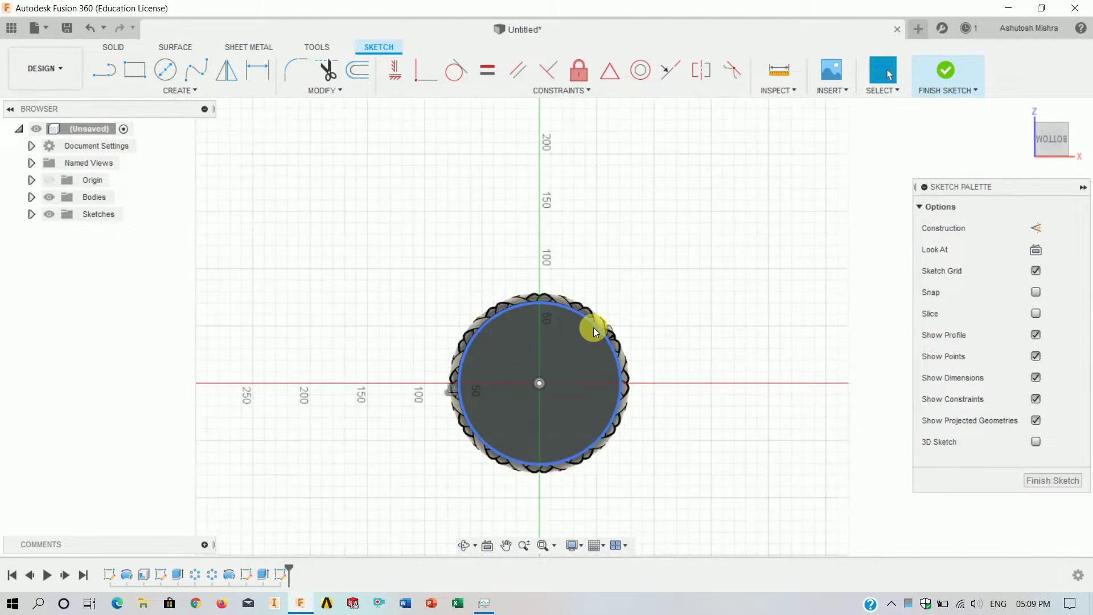
scroll(593, 327, up, 5)
scroll(751, 341, down, 2)
scroll(752, 340, down, 3)
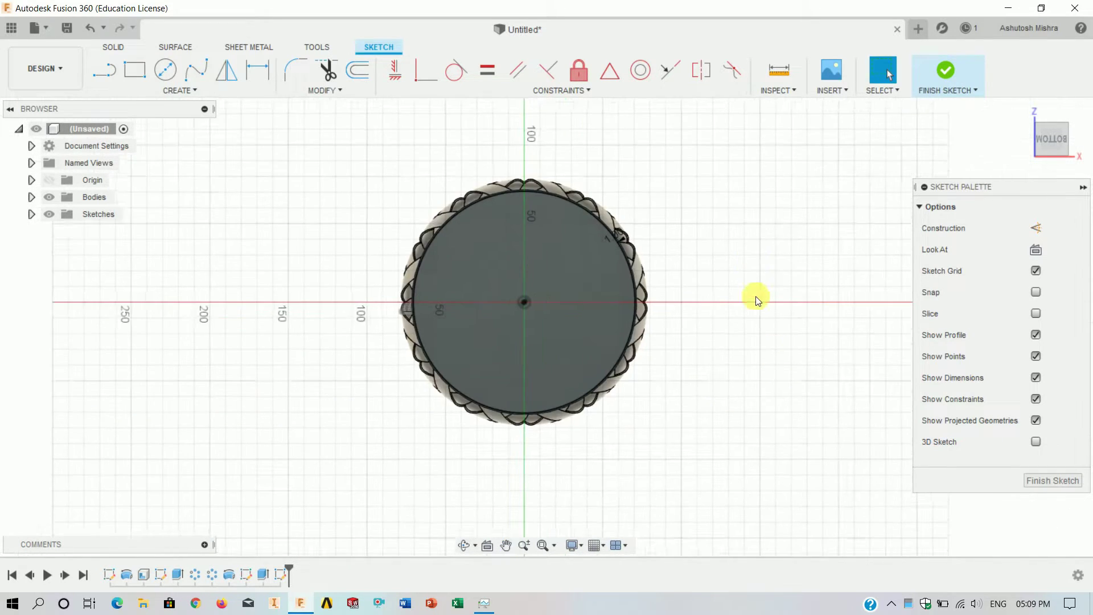
click(1021, 484)
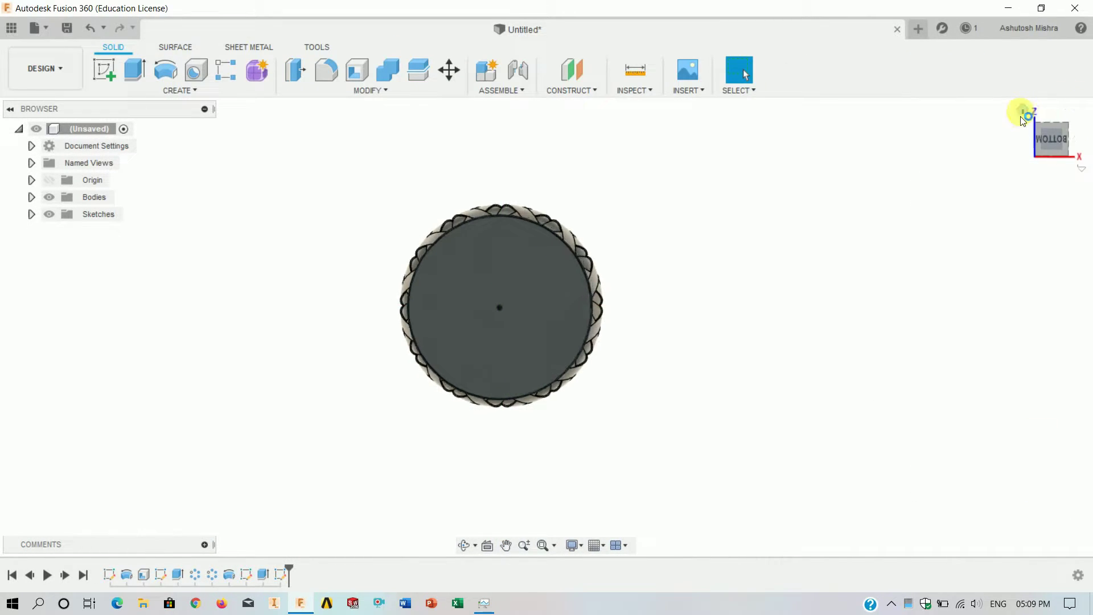
click(1026, 112)
click(134, 69)
shift+middle_drag(322, 341, 359, 291)
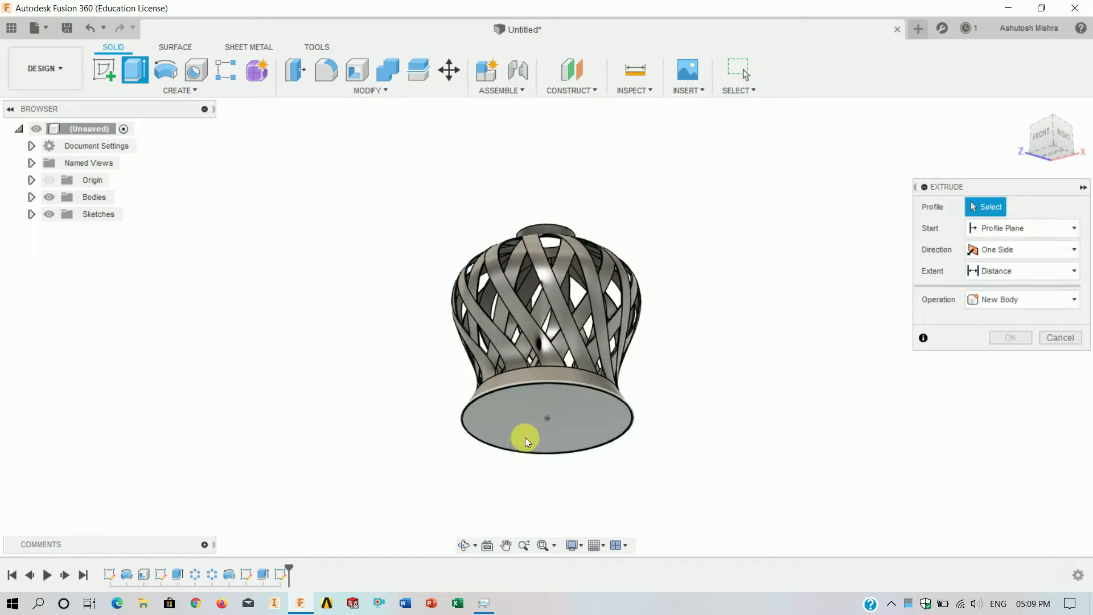
Cut the bottom disc profile with a -40° taper up to the cover's inner face ring
click(525, 437)
drag(550, 443, 547, 390)
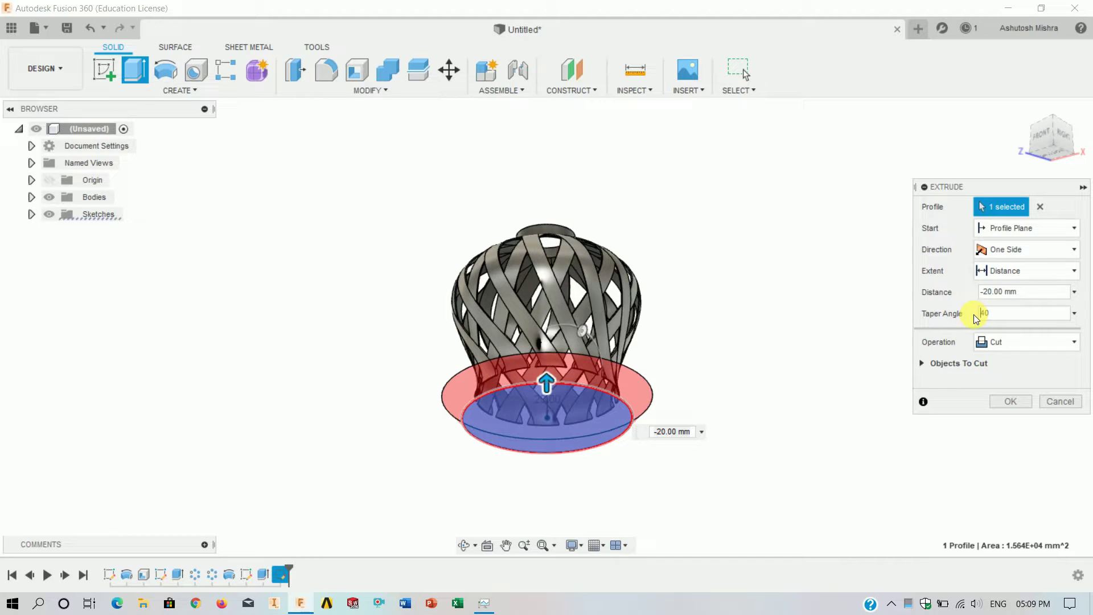
mouse_move(761, 361)
shift+middle_down()
mouse_move(756, 415)
mouse_move(767, 372)
shift+middle_up()
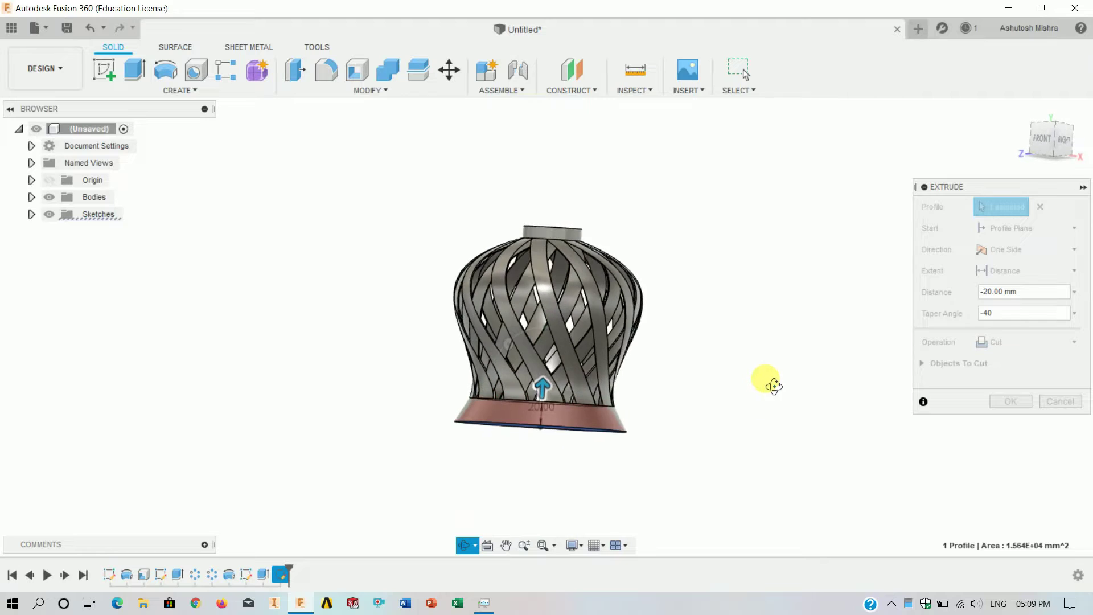
click(1026, 274)
click(1019, 311)
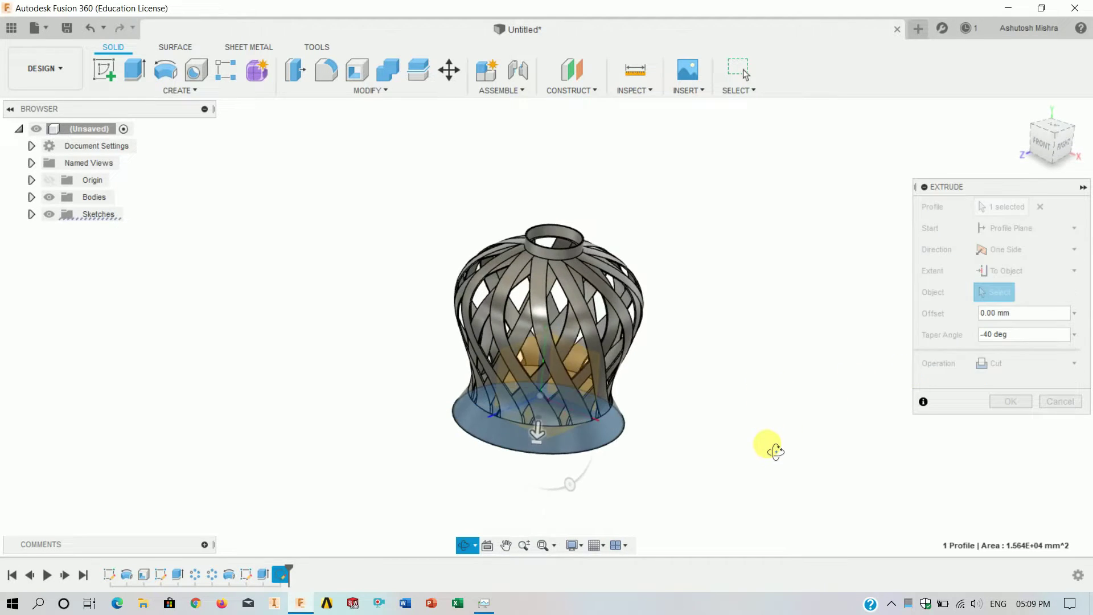
shift+middle_drag(769, 446, 715, 463)
click(613, 399)
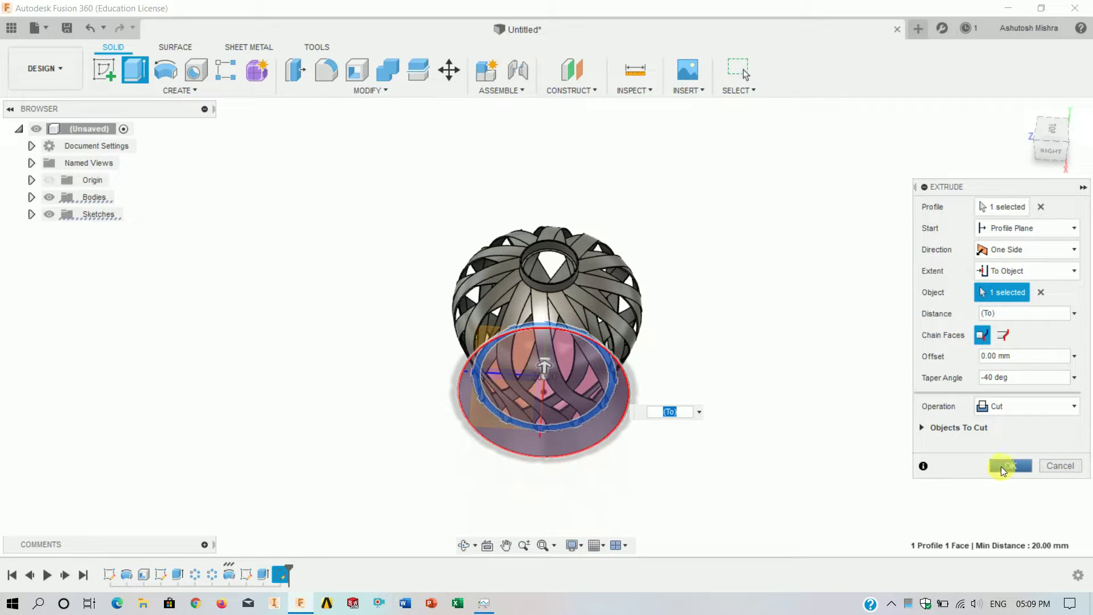
click(1002, 467)
mouse_move(785, 402)
shift+middle_down()
mouse_move(805, 273)
mouse_move(878, 259)
mouse_move(664, 356)
shift+middle_up()
mouse_move(1049, 108)
shift+middle_down()
mouse_move(897, 297)
mouse_move(760, 327)
mouse_move(683, 360)
mouse_move(770, 349)
shift+middle_up()
Open Bulb Holder and LED Bulb from the Data Panel and switch to the Bulb Holder v2 tab
click(1022, 109)
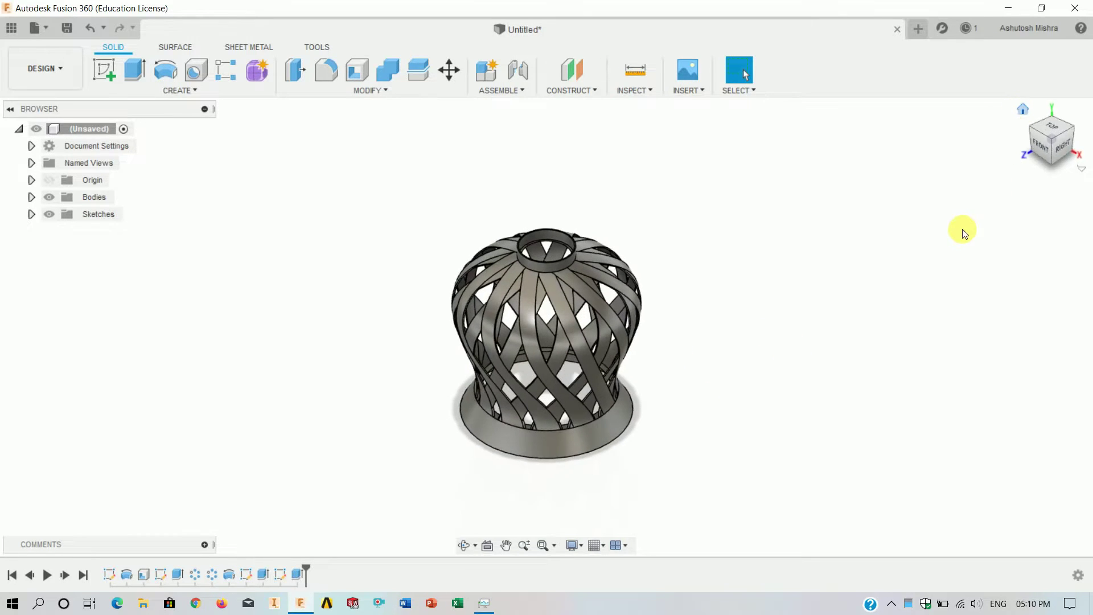
click(12, 30)
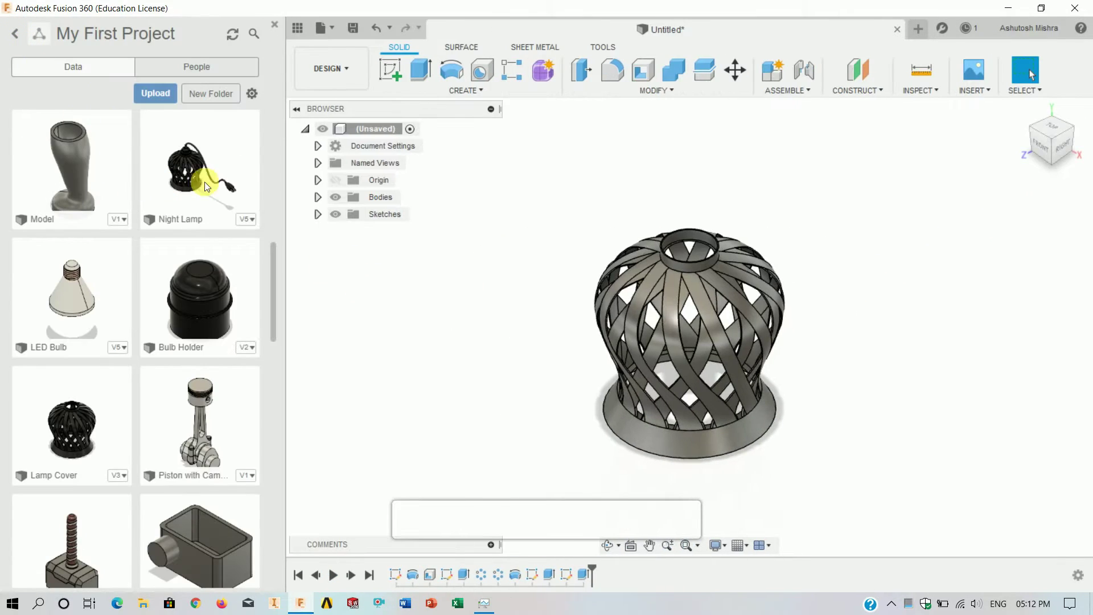
double_click(210, 298)
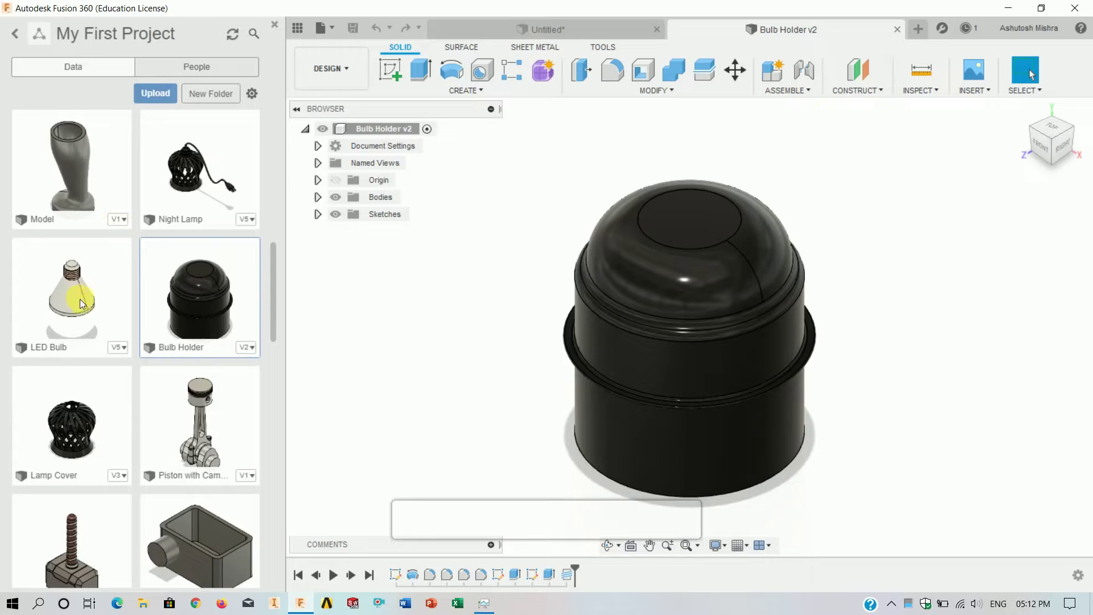
double_click(79, 299)
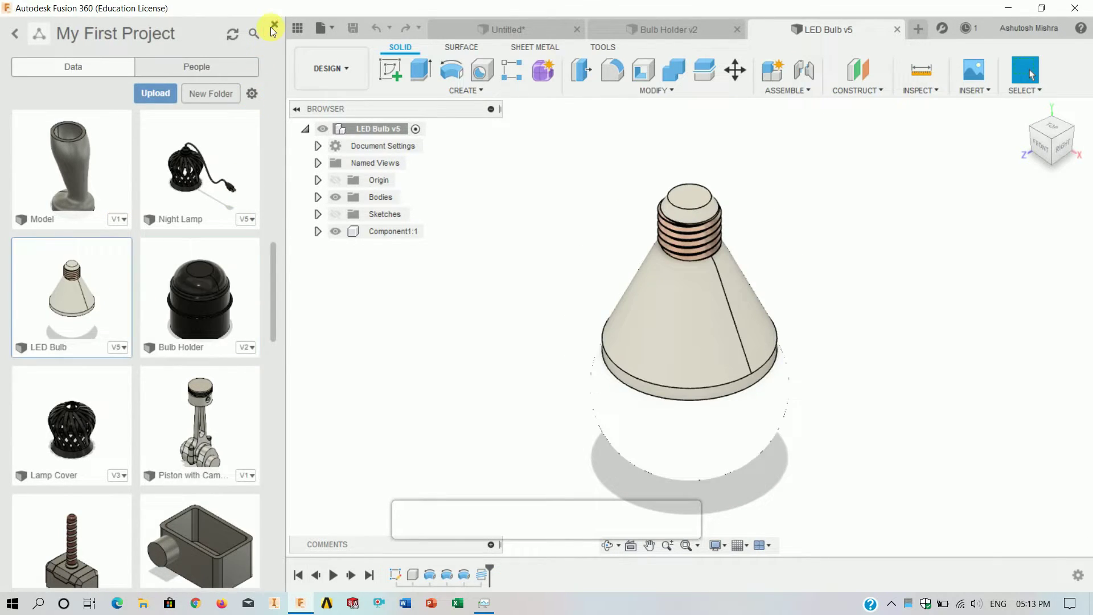
click(274, 24)
click(544, 31)
mouse_move(342, 371)
shift+middle_down()
mouse_move(370, 244)
mouse_move(392, 256)
mouse_move(420, 343)
mouse_move(683, 256)
shift+middle_up()
Roll the Bulb Holder timeline back to the start, showing Sketch1, then step past the revolve
click(1023, 109)
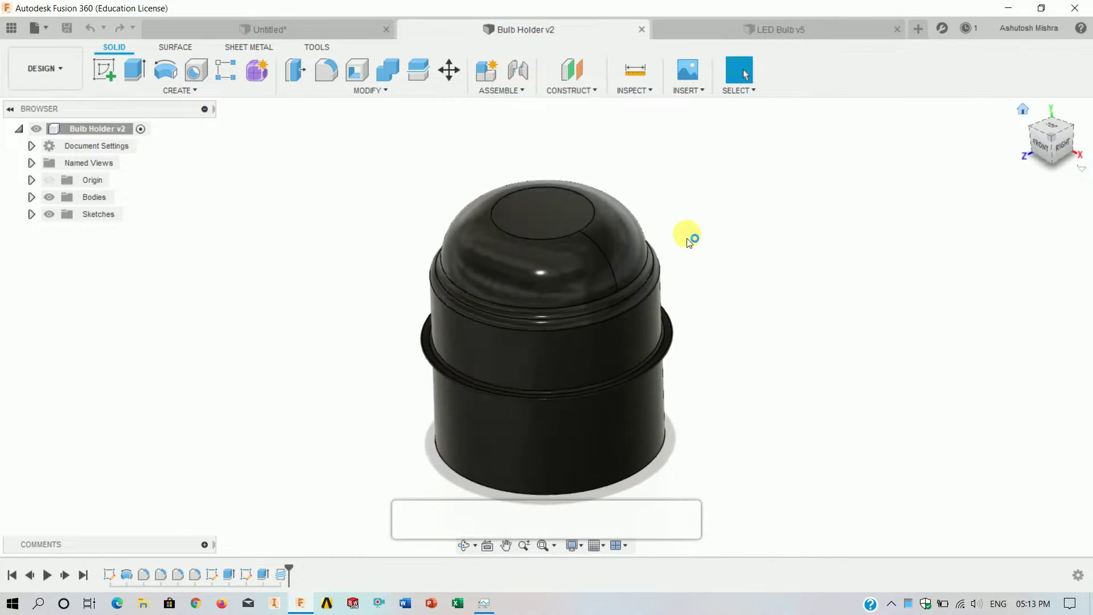
drag(287, 573, 118, 573)
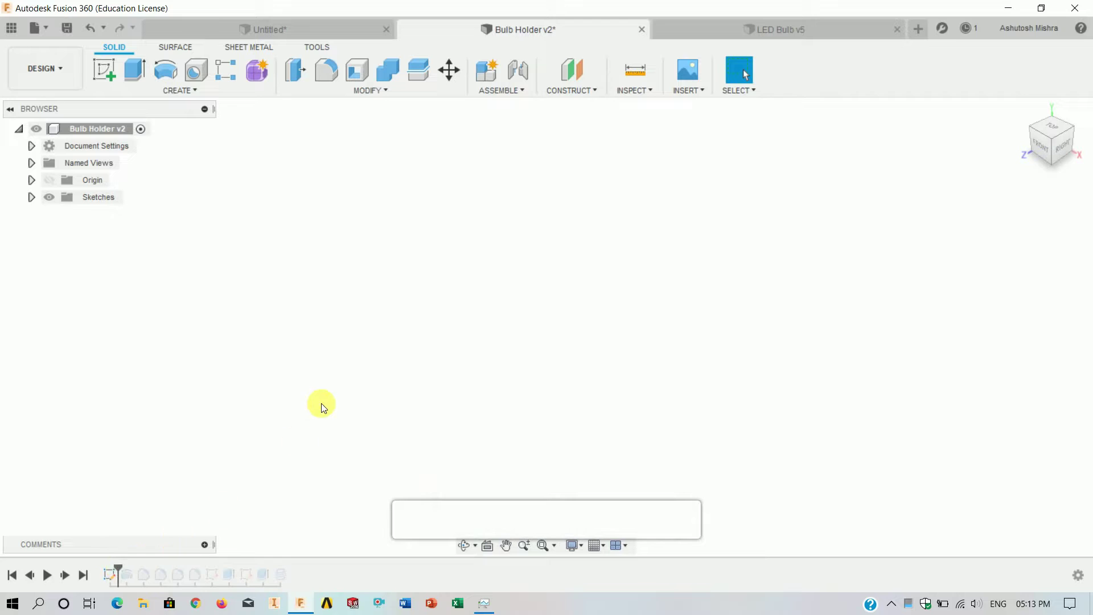
click(31, 197)
click(62, 214)
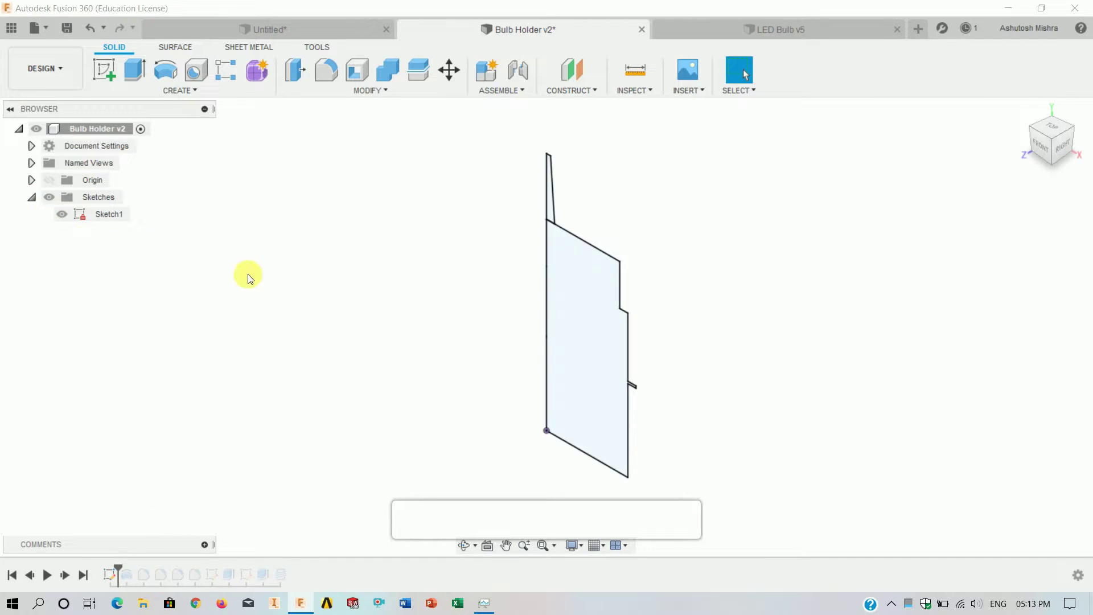
mouse_move(425, 319)
shift+middle_down()
mouse_move(483, 315)
mouse_move(452, 312)
shift+middle_up()
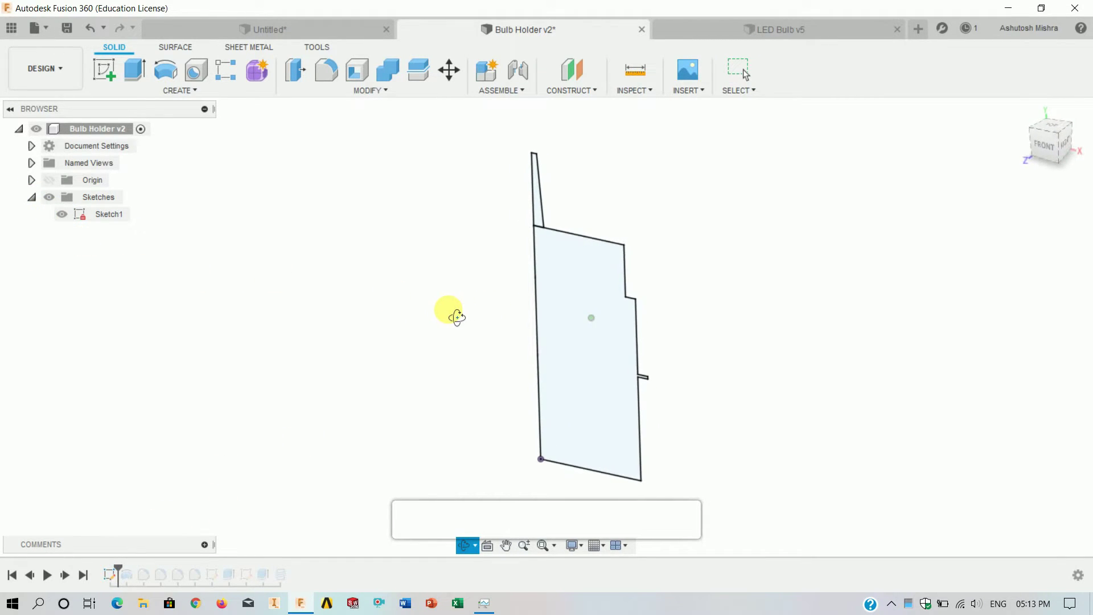
drag(117, 574, 135, 574)
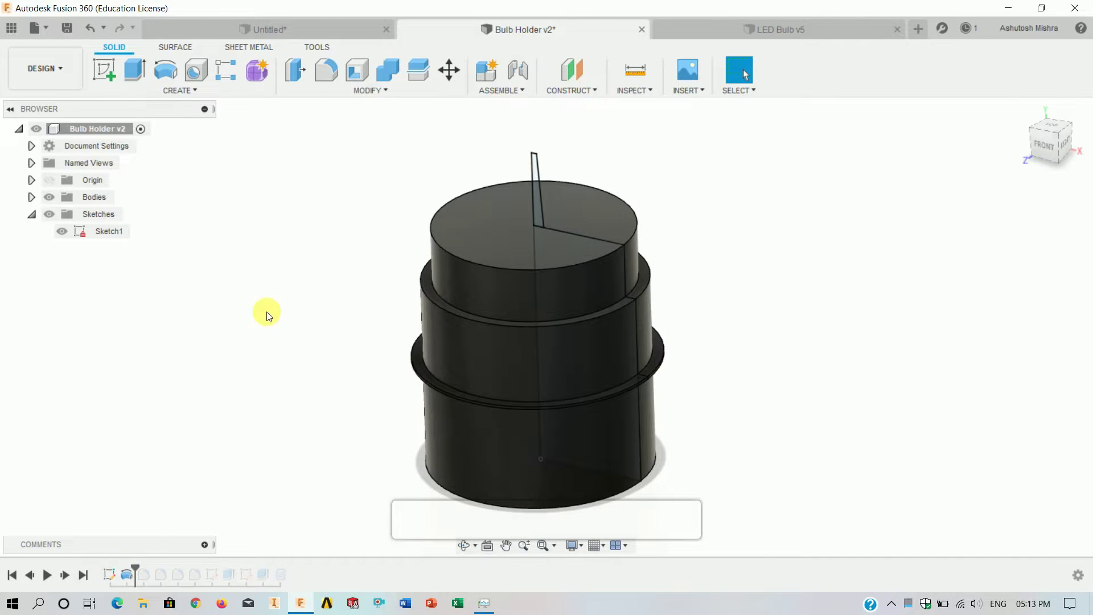
click(61, 230)
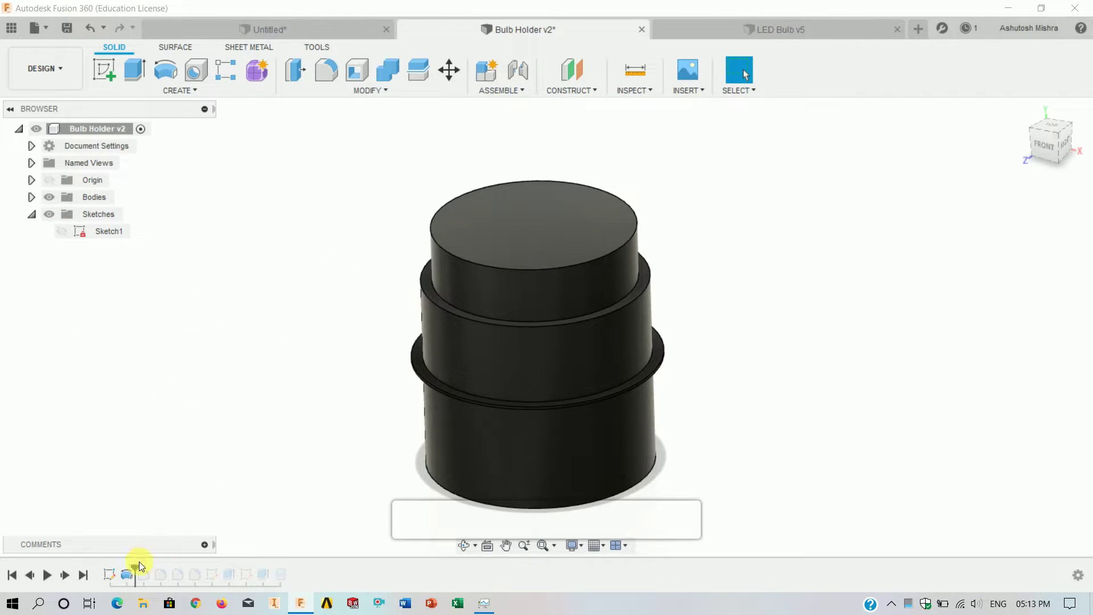
Replay the groove features and advance the timeline to reveal the bottom hole
drag(136, 568, 221, 571)
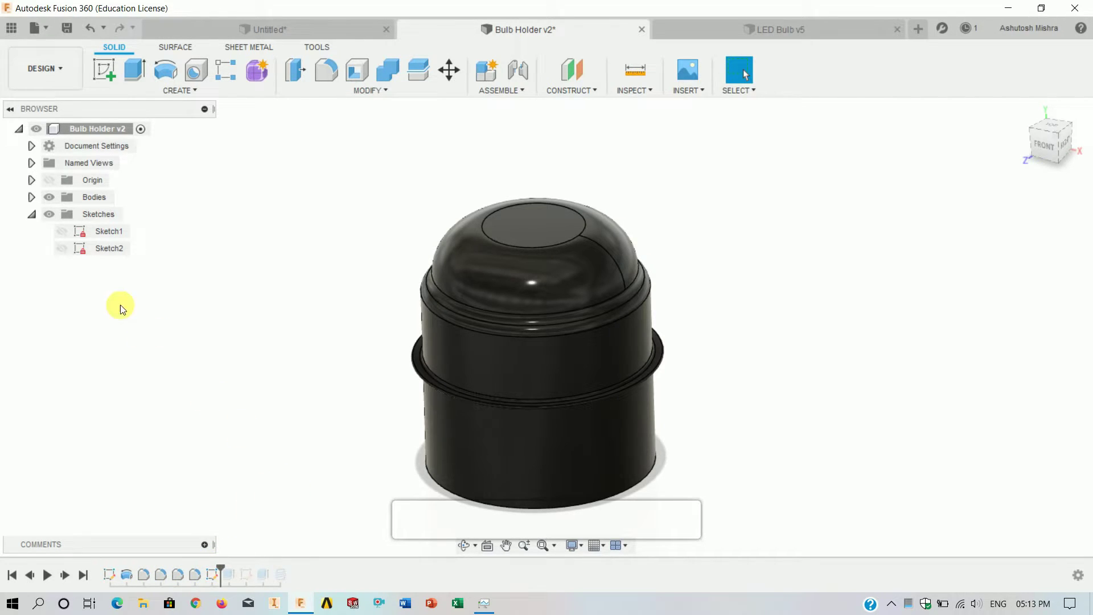
drag(318, 426, 325, 329)
key(Escape)
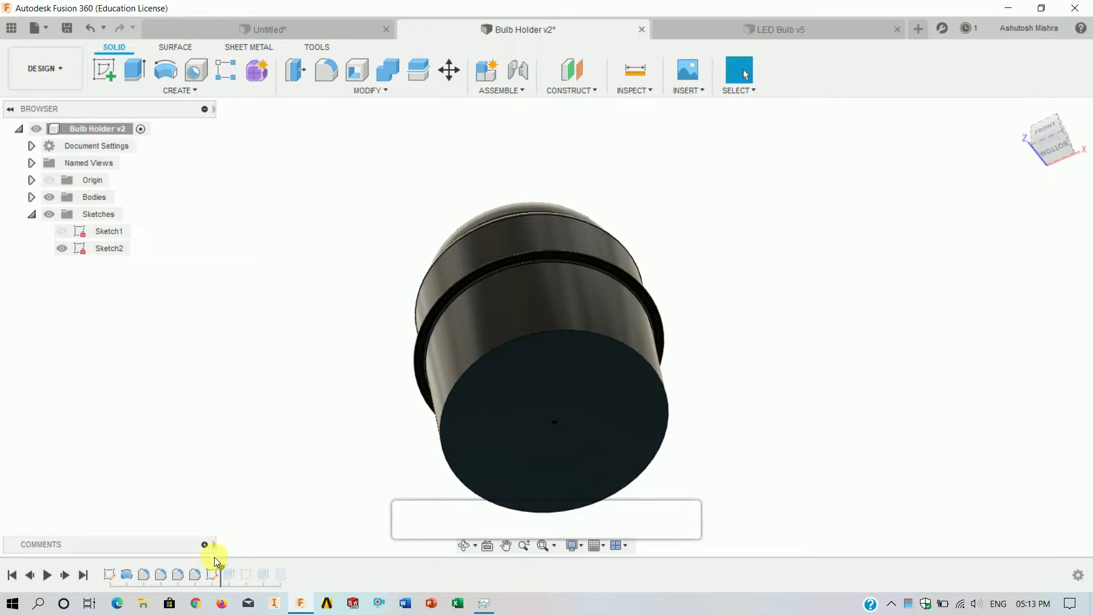
drag(220, 569, 238, 570)
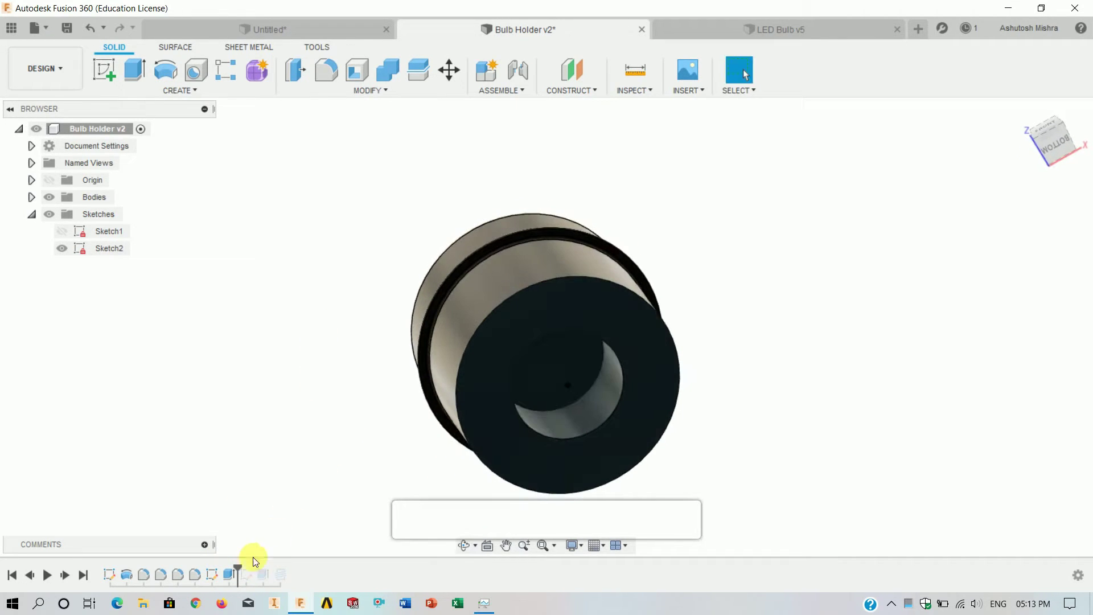
Review the Extrude1 bottom-hole cut in Edit Feature and close it unchanged
right_click(231, 574)
click(250, 472)
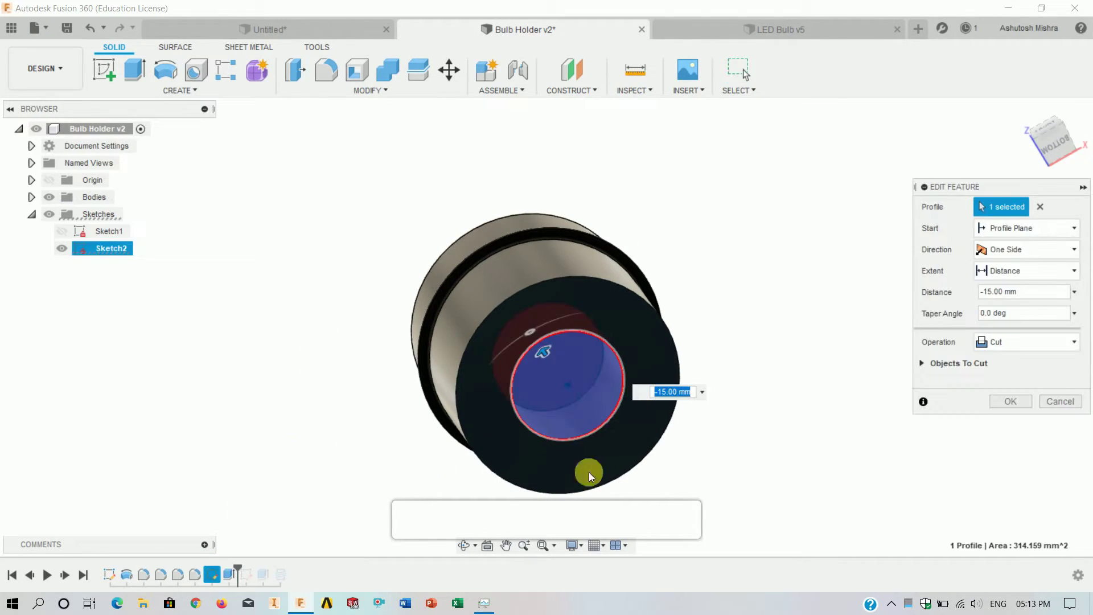
click(1019, 405)
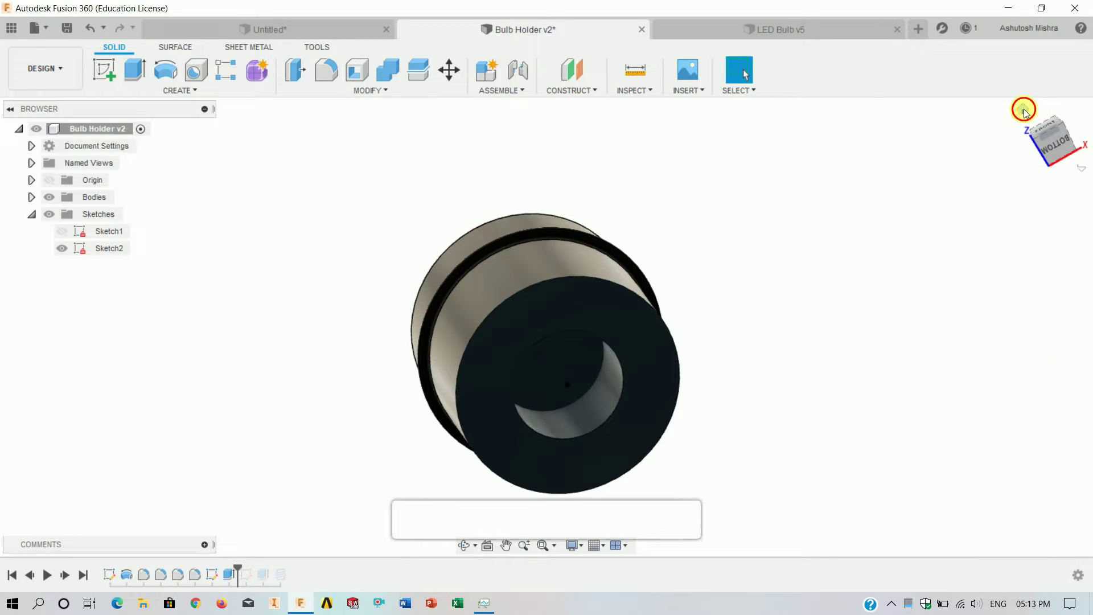
click(1025, 108)
Advance history through Extrude2 and inspect its -5 mm, -30° tapered cut without changes
drag(237, 569, 255, 570)
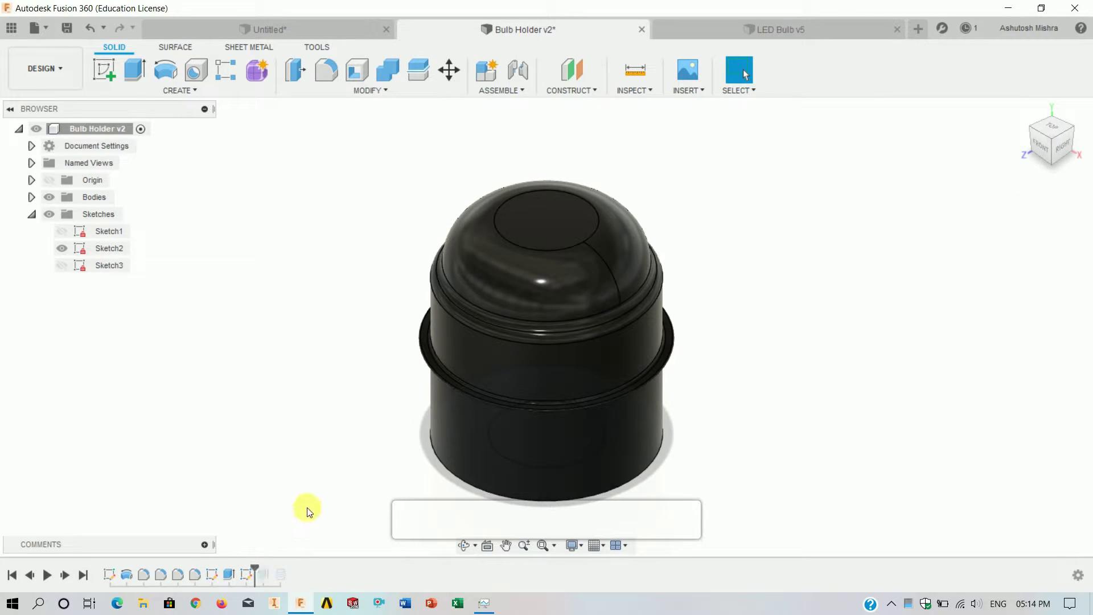
mouse_move(317, 408)
shift+middle_down()
mouse_move(325, 254)
mouse_move(370, 289)
mouse_move(363, 283)
shift+middle_up()
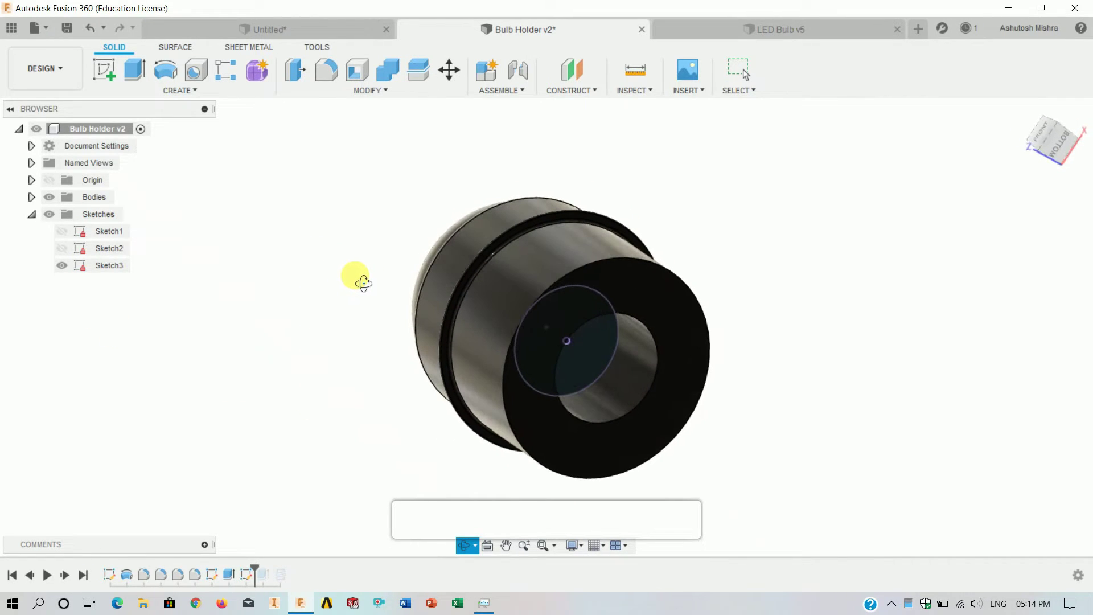
drag(255, 569, 279, 568)
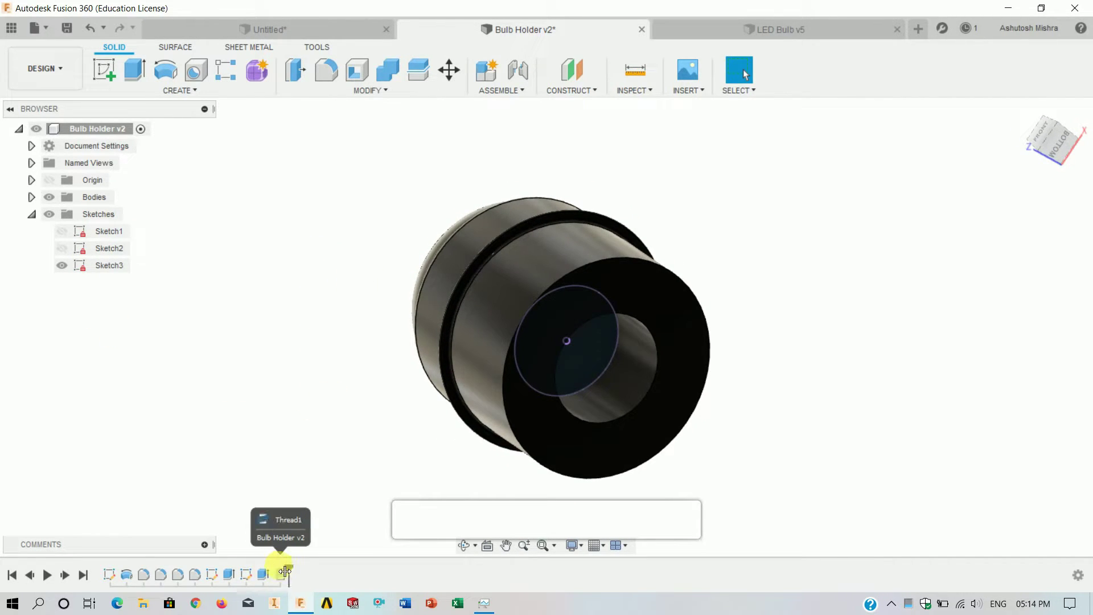
mouse_move(319, 464)
shift+middle_down()
mouse_move(291, 437)
mouse_move(256, 452)
shift+middle_up()
right_click(263, 573)
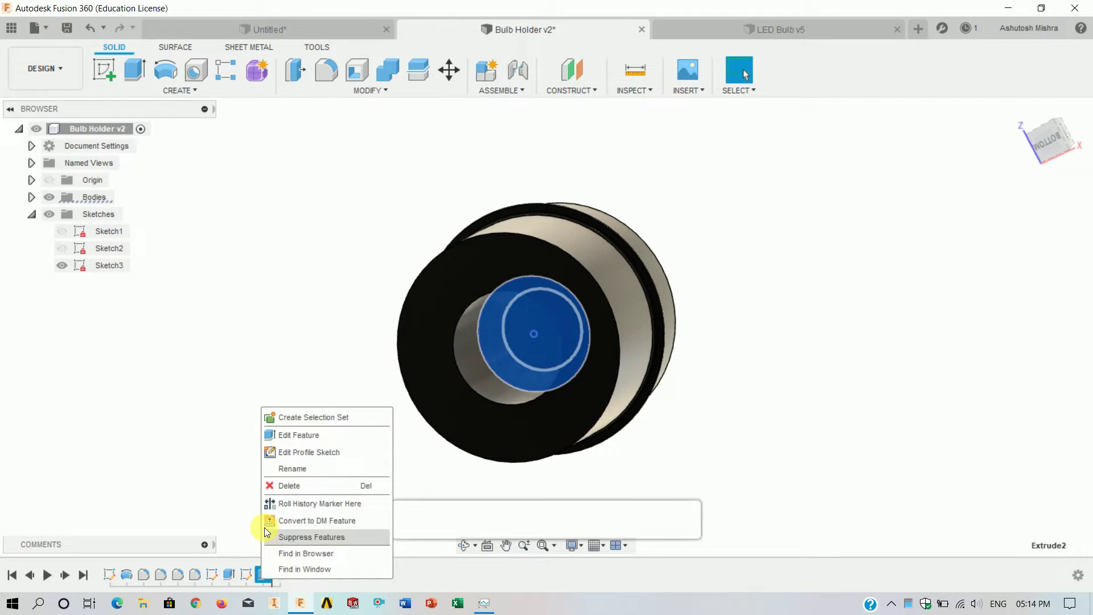
click(279, 436)
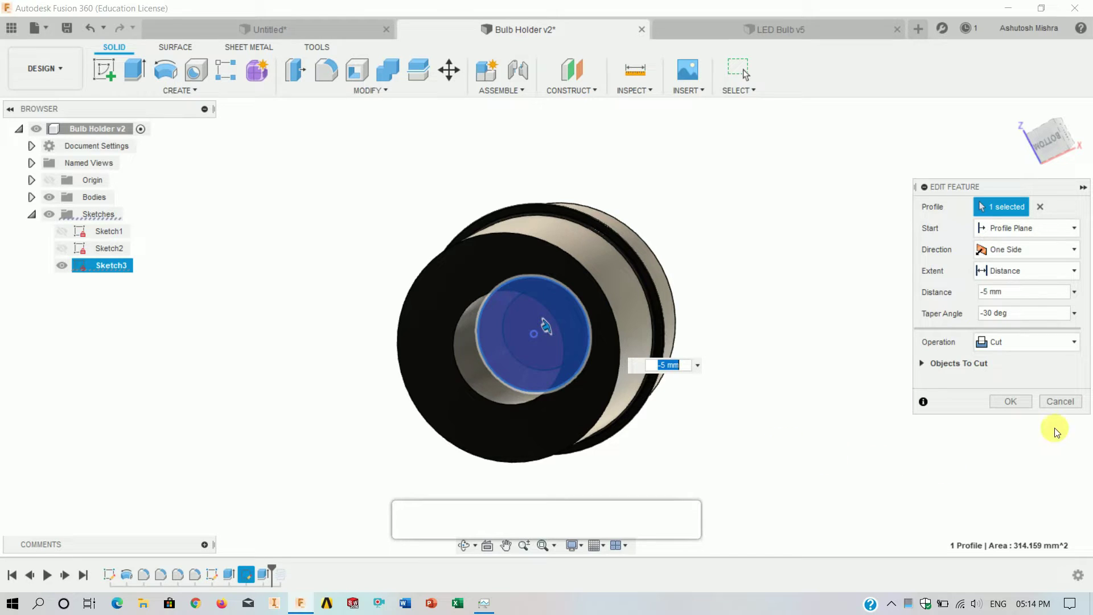
click(1002, 312)
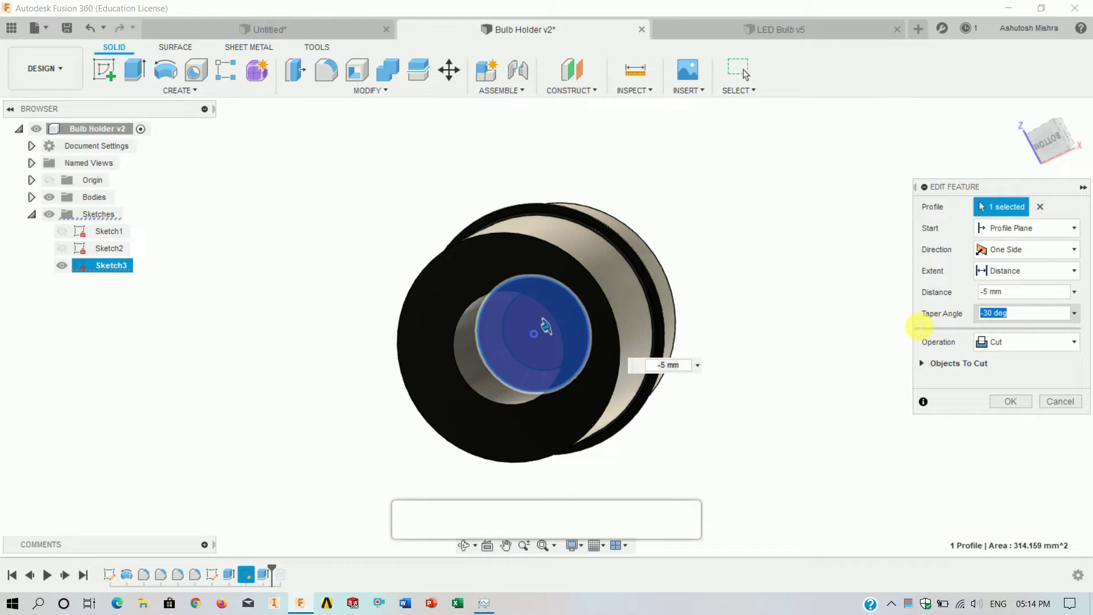
click(1057, 415)
shift+middle_drag(990, 454, 663, 495)
click(1036, 114)
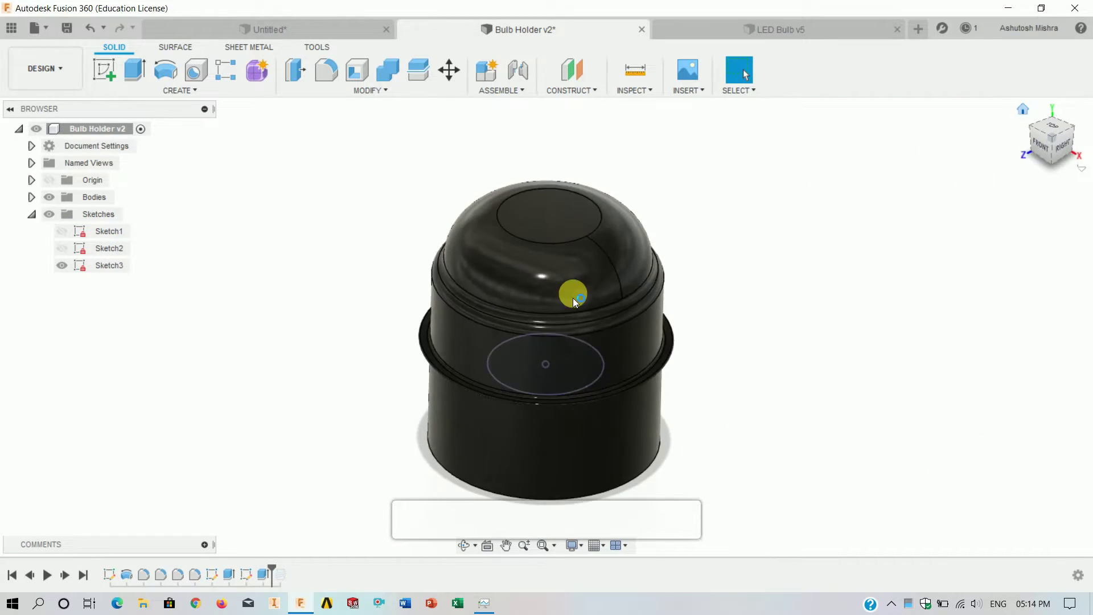
Advance history to Thread1 and review the M22x3 internal socket thread without changes
drag(272, 572, 288, 571)
shift+middle_drag(348, 548, 366, 318)
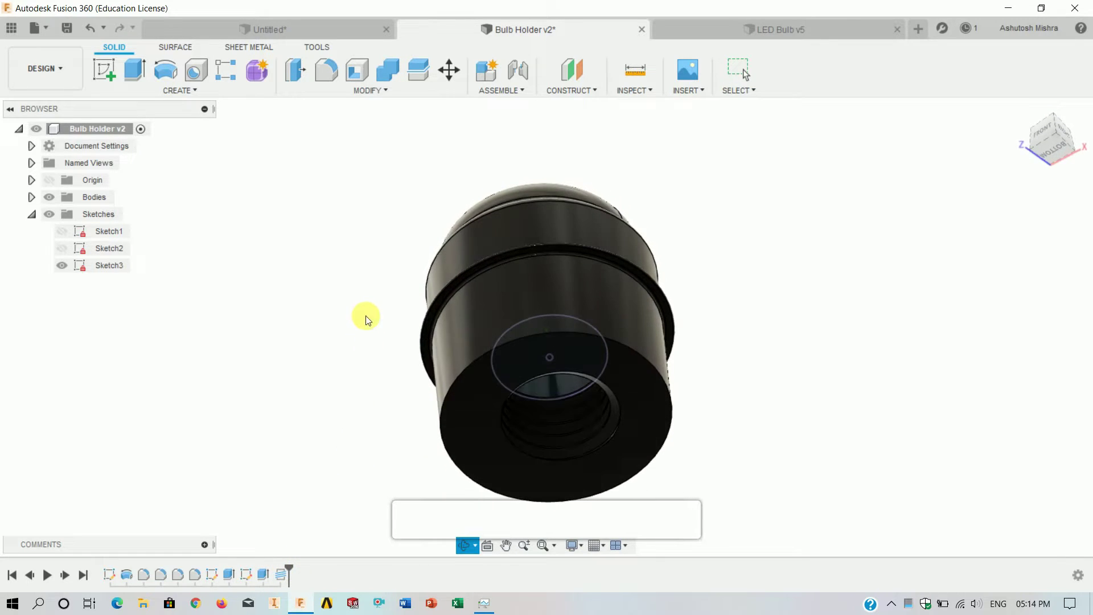
right_click(281, 575)
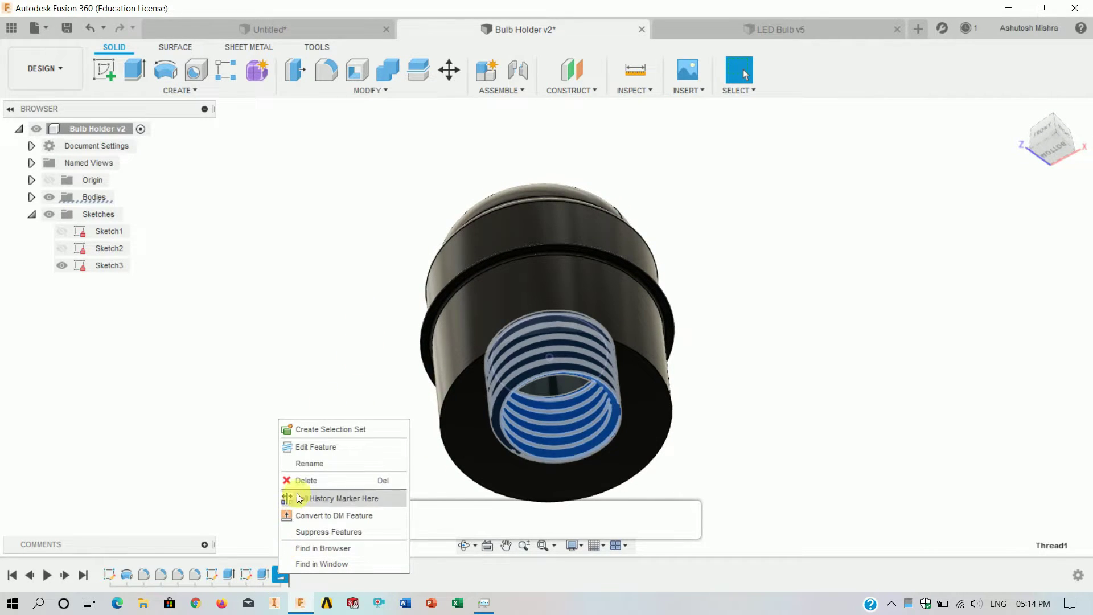
click(309, 445)
mouse_move(383, 458)
shift+middle_down()
mouse_move(405, 420)
mouse_move(455, 426)
shift+middle_up()
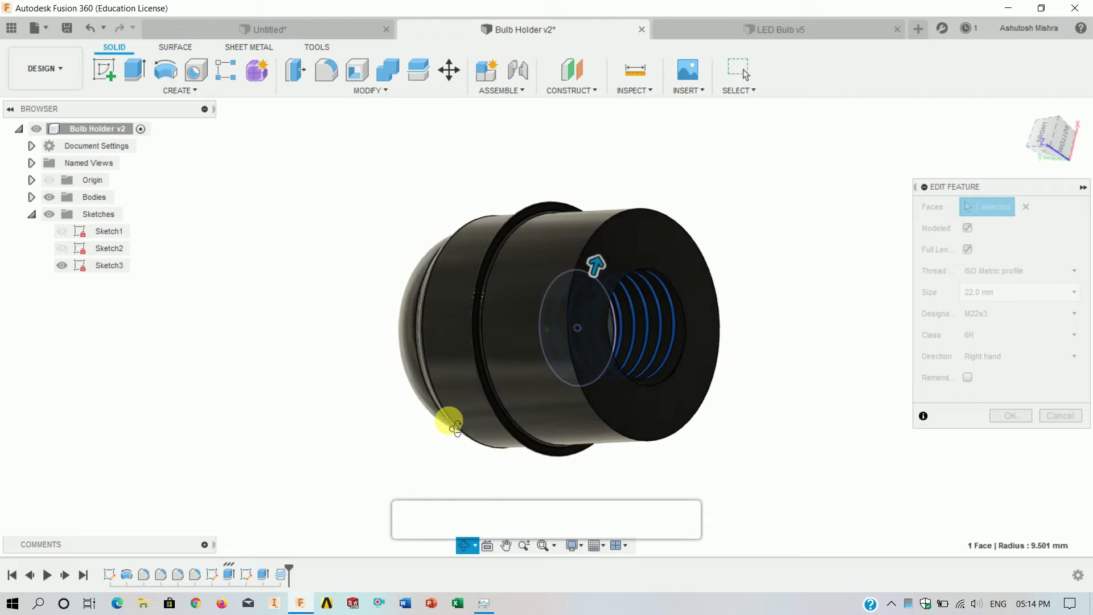
click(1050, 413)
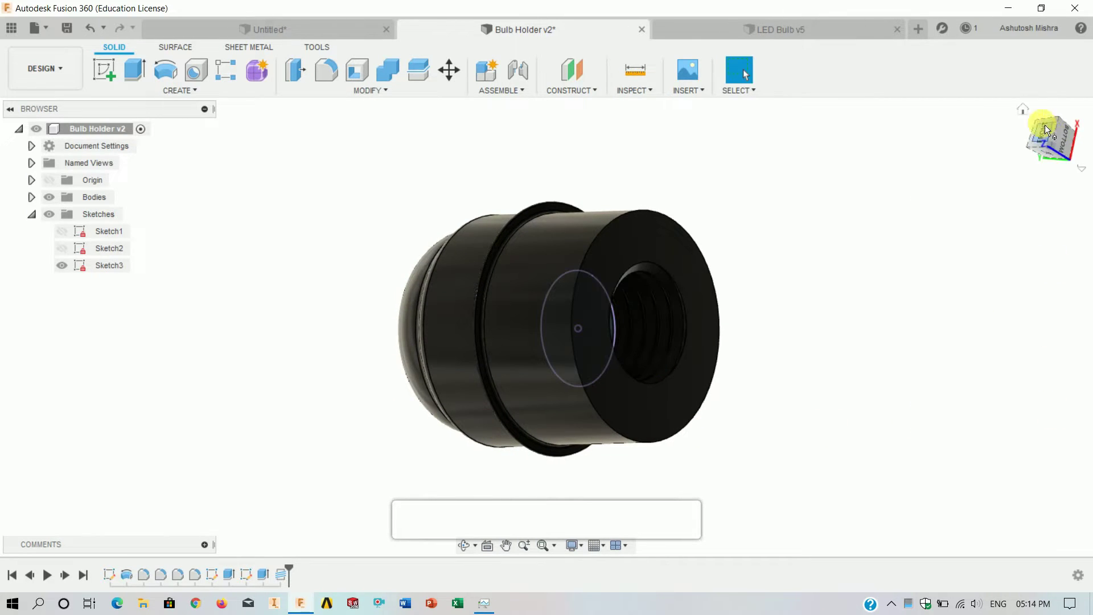
click(1042, 124)
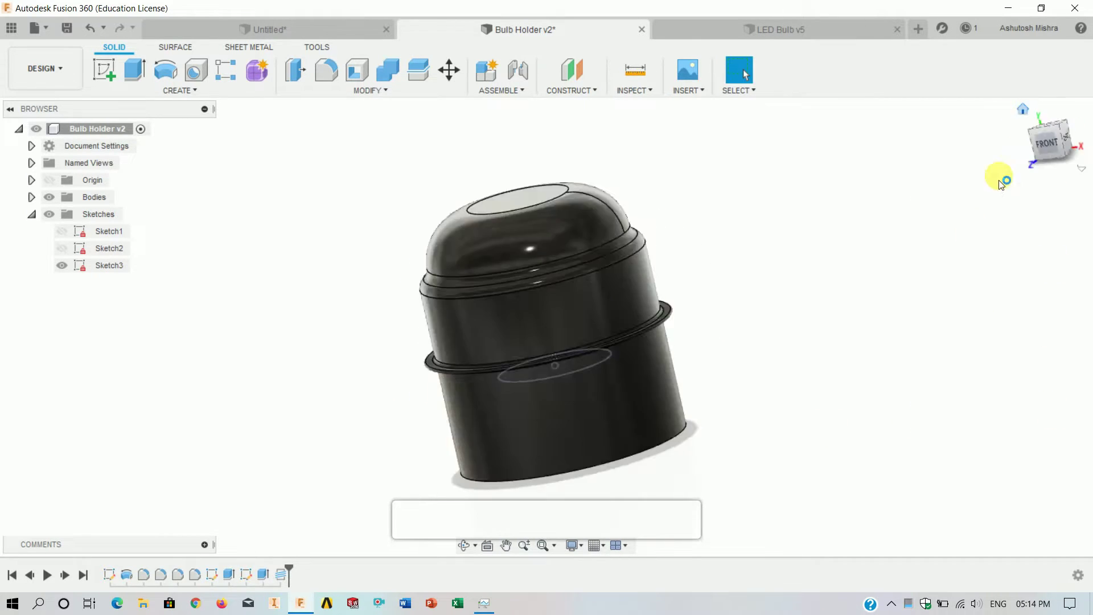
Switch to the LED Bulb design, roll its history to the start and show Sketch1
click(778, 29)
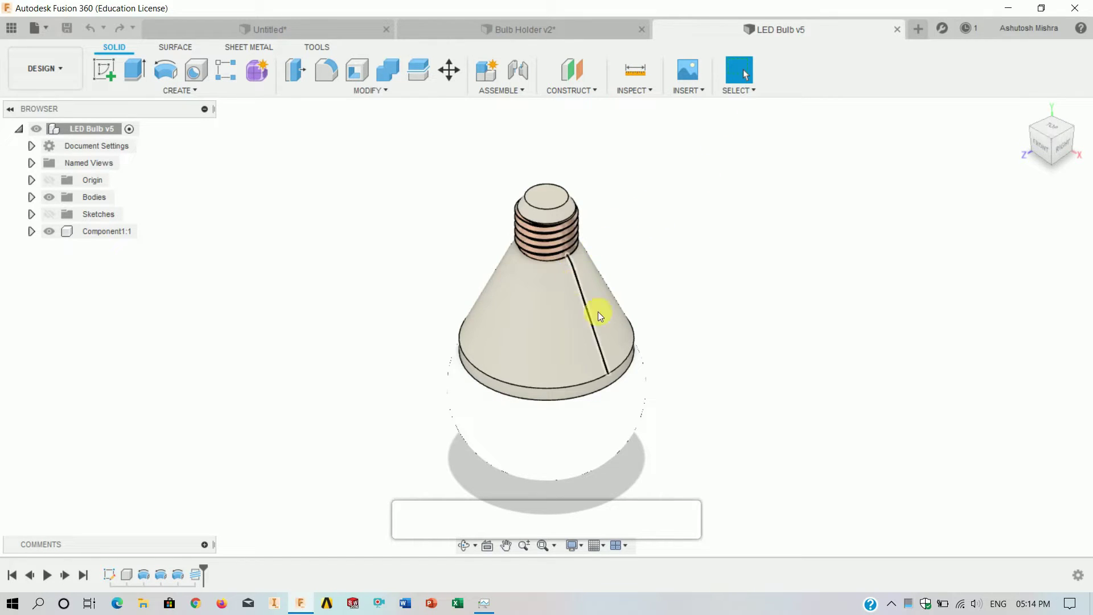
drag(200, 571, 111, 574)
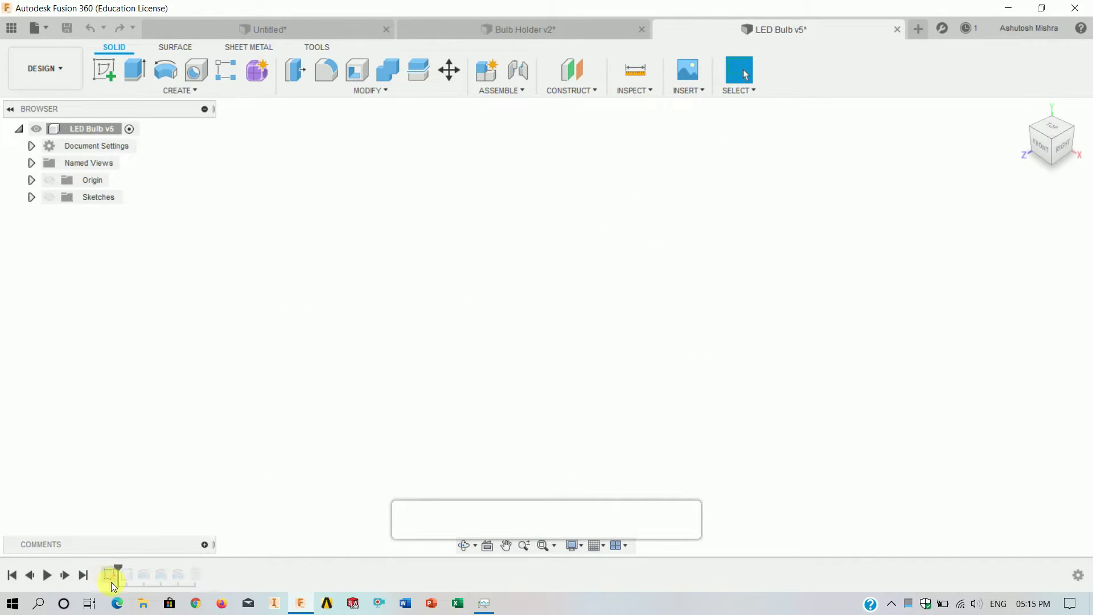
right_click(111, 574)
click(165, 416)
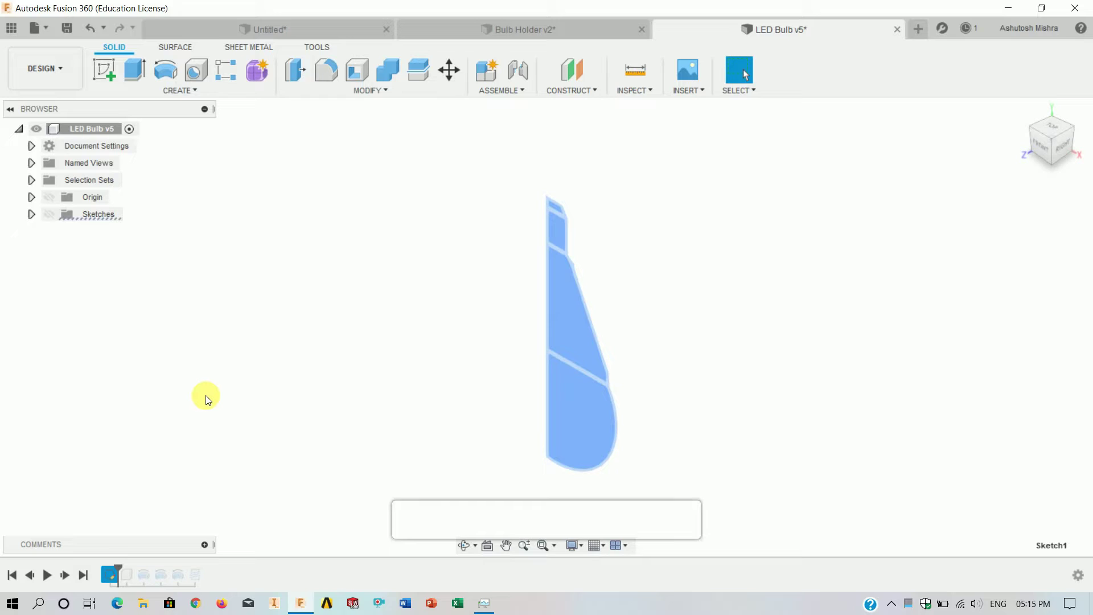
click(31, 197)
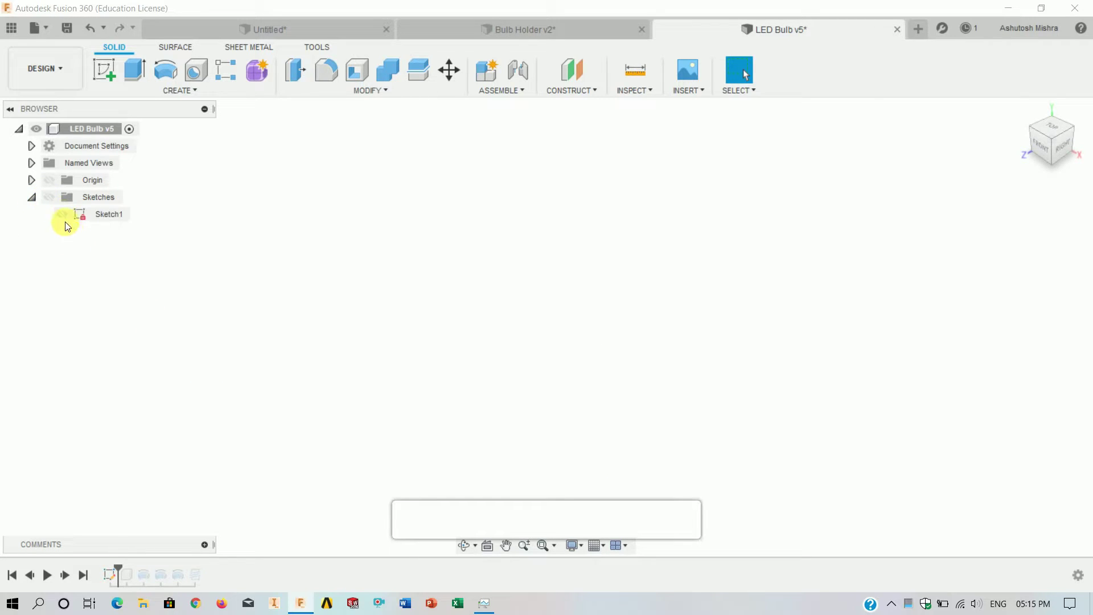
click(50, 197)
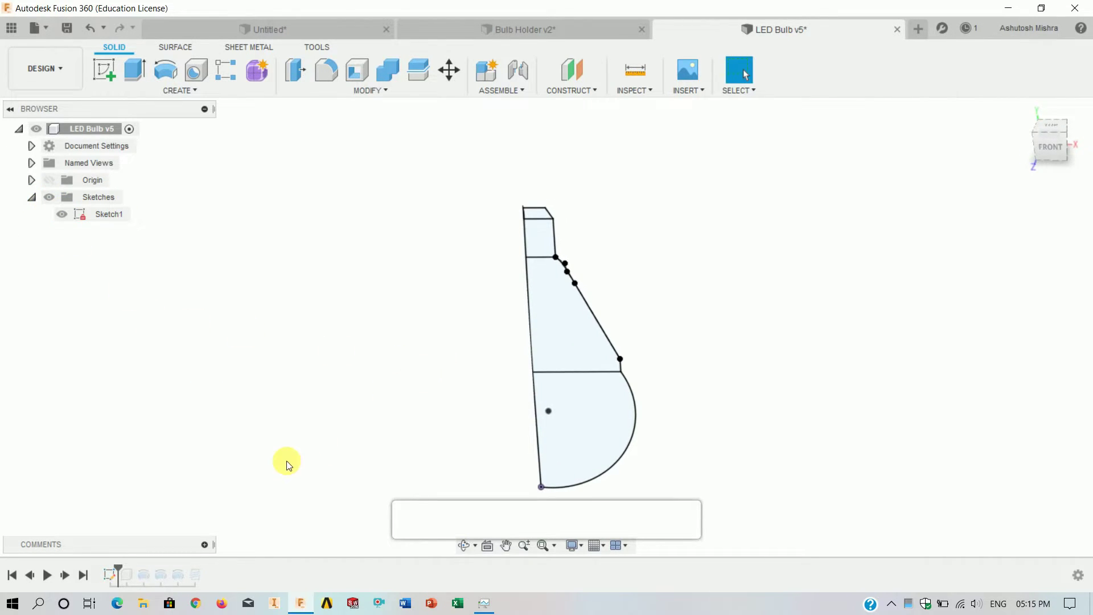
Step the LED Bulb history forward through the revolved cone and copper base
drag(119, 571, 152, 572)
shift+middle_drag(380, 465, 391, 474)
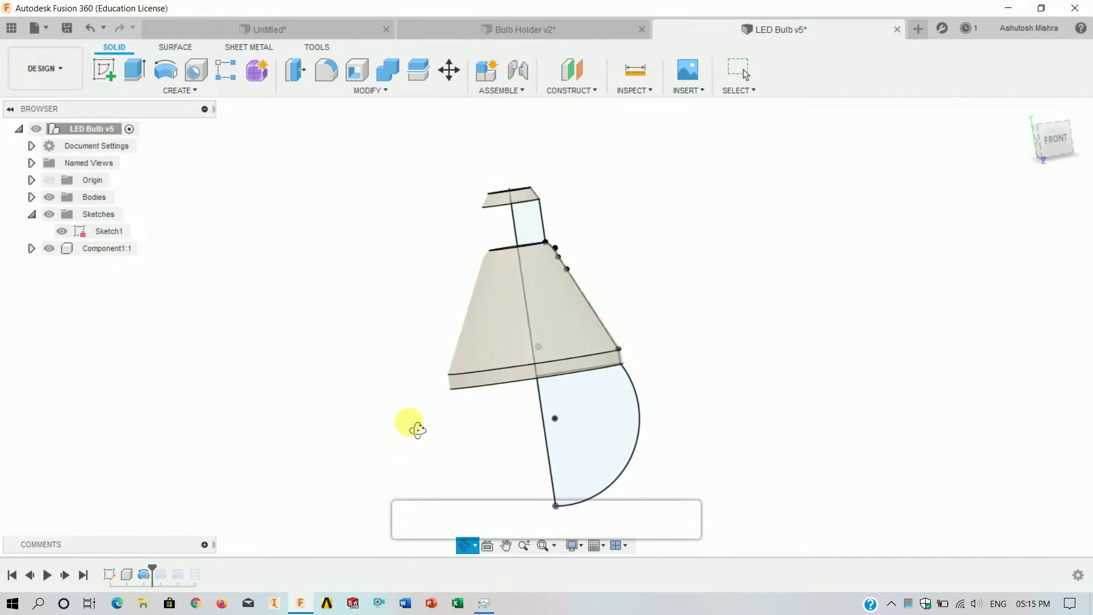
mouse_move(249, 471)
mouse_down()
mouse_move(255, 441)
mouse_move(394, 372)
mouse_up()
key(Escape)
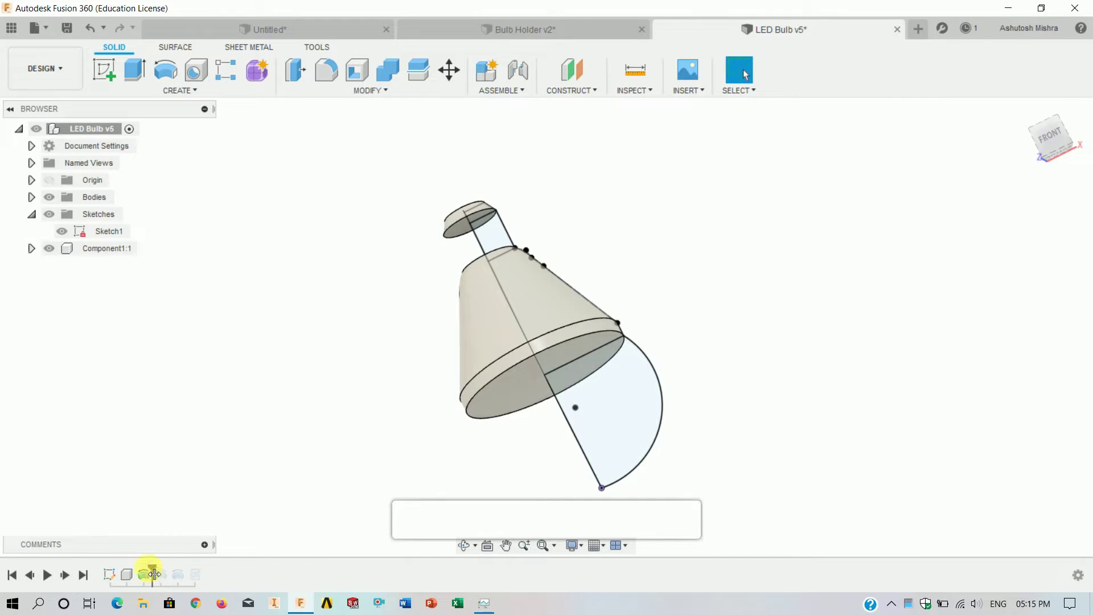
drag(160, 574, 186, 573)
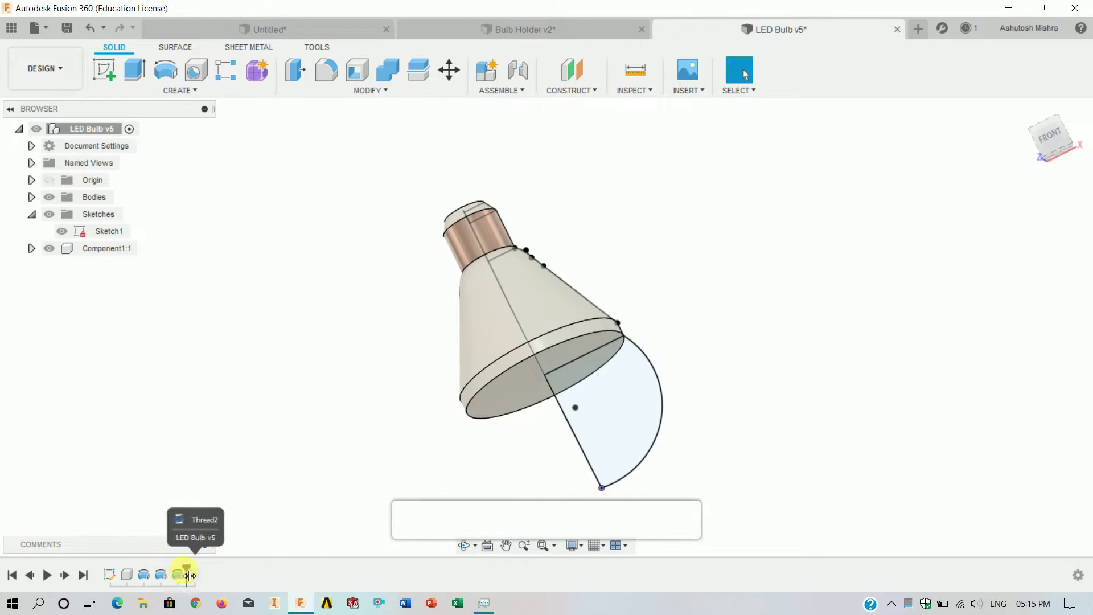
shift+middle_drag(358, 453, 304, 514)
Review the Revolve5, Revolve6 and bulb-shaped revolve settings, cancelling each unchanged
right_click(141, 577)
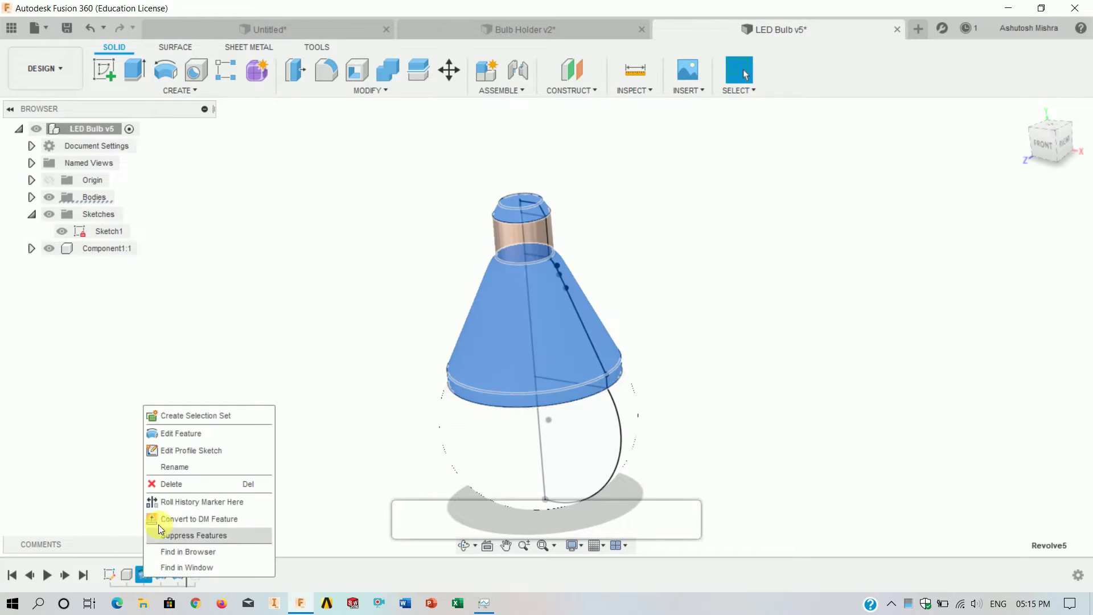
click(172, 435)
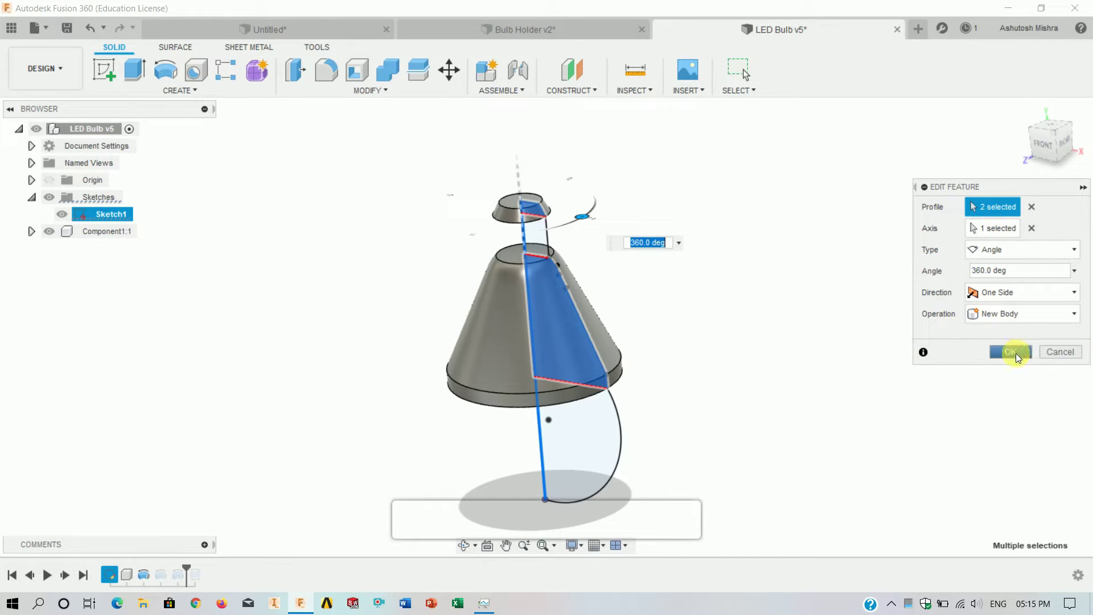
click(1017, 354)
right_click(160, 574)
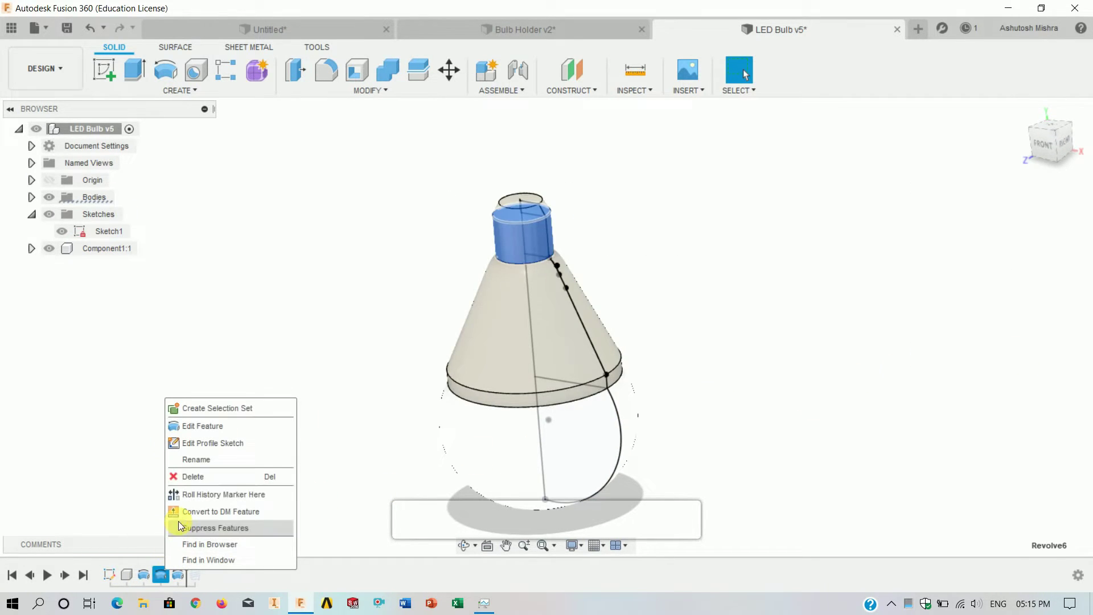
click(197, 431)
click(1056, 352)
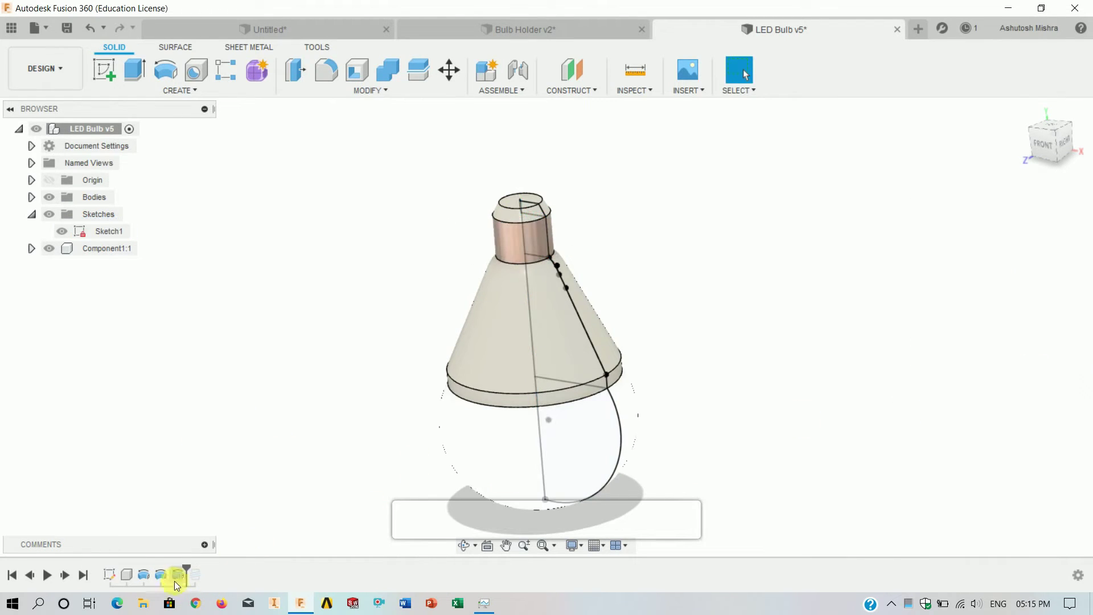
right_click(174, 579)
click(199, 435)
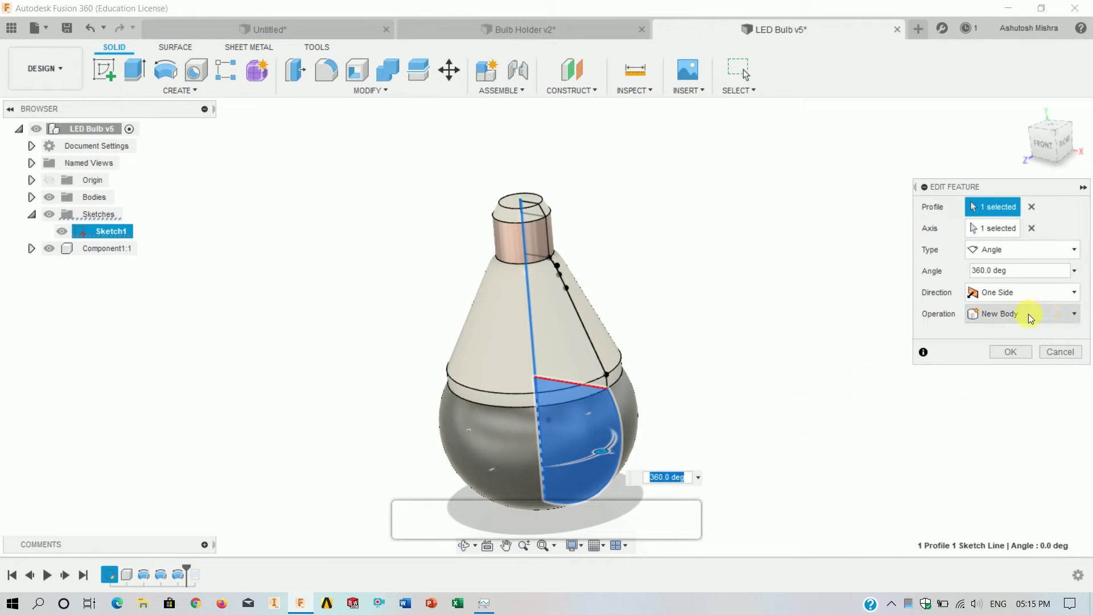
click(1048, 348)
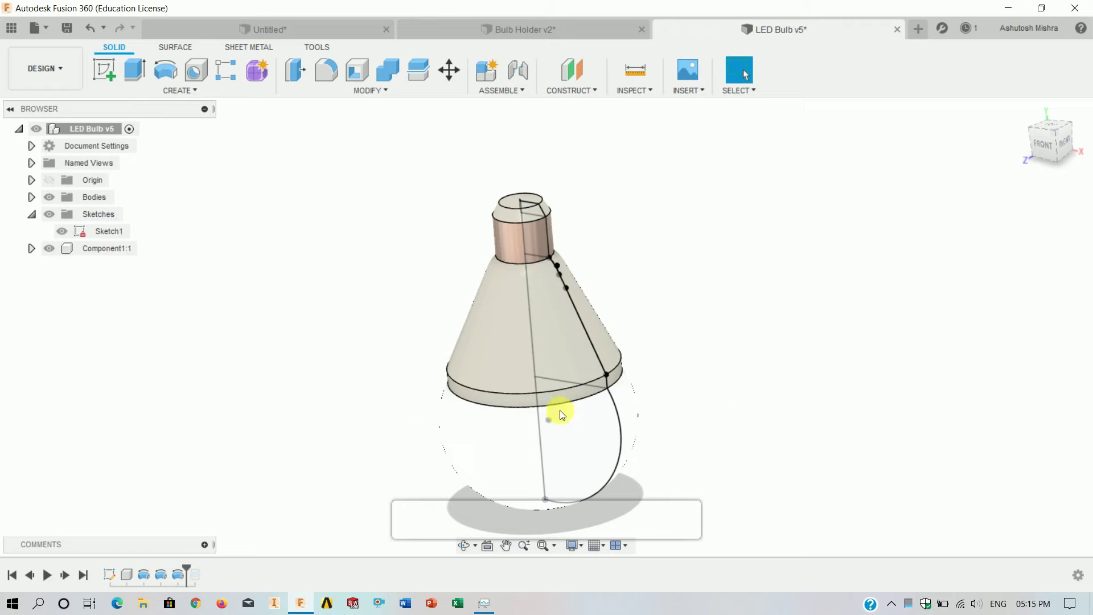
Advance to Thread2 and check its M22x3 6g thread class without changes
drag(191, 573, 200, 575)
right_click(198, 576)
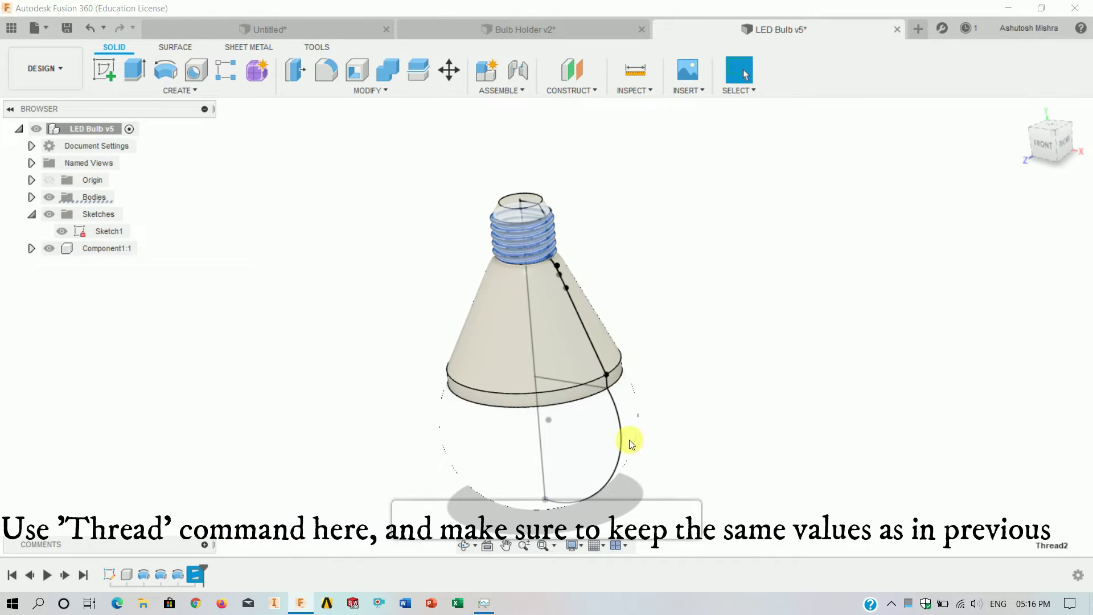
click(1001, 333)
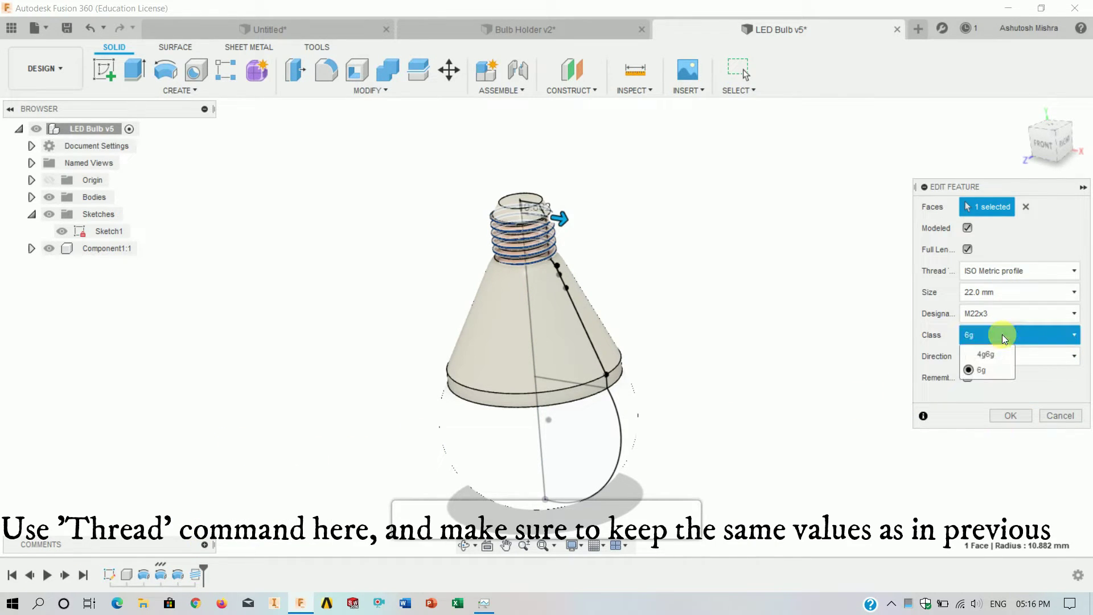
click(1067, 416)
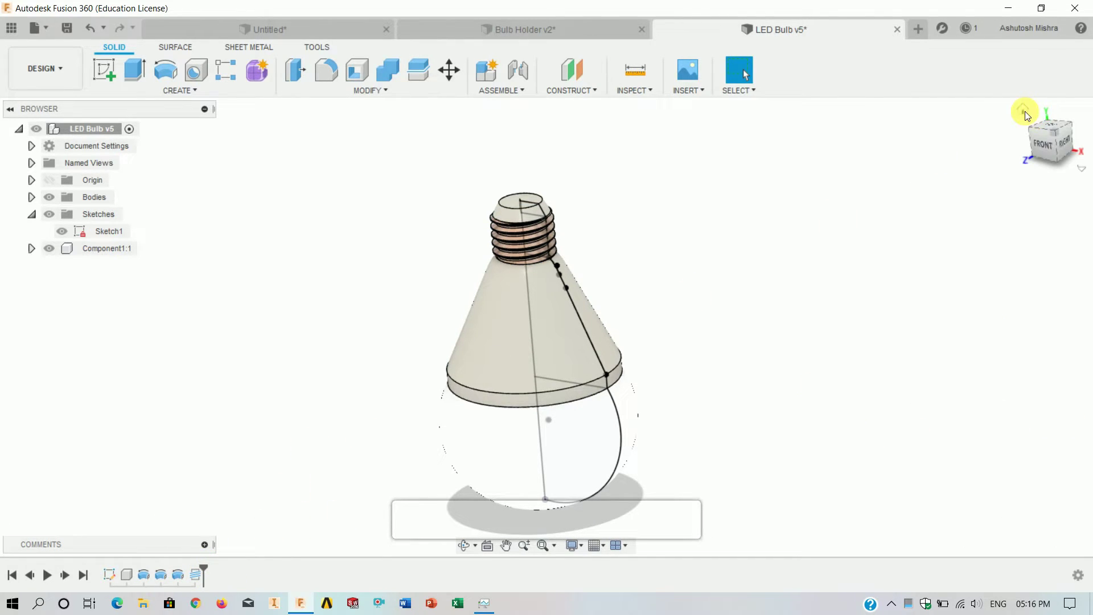
click(1025, 113)
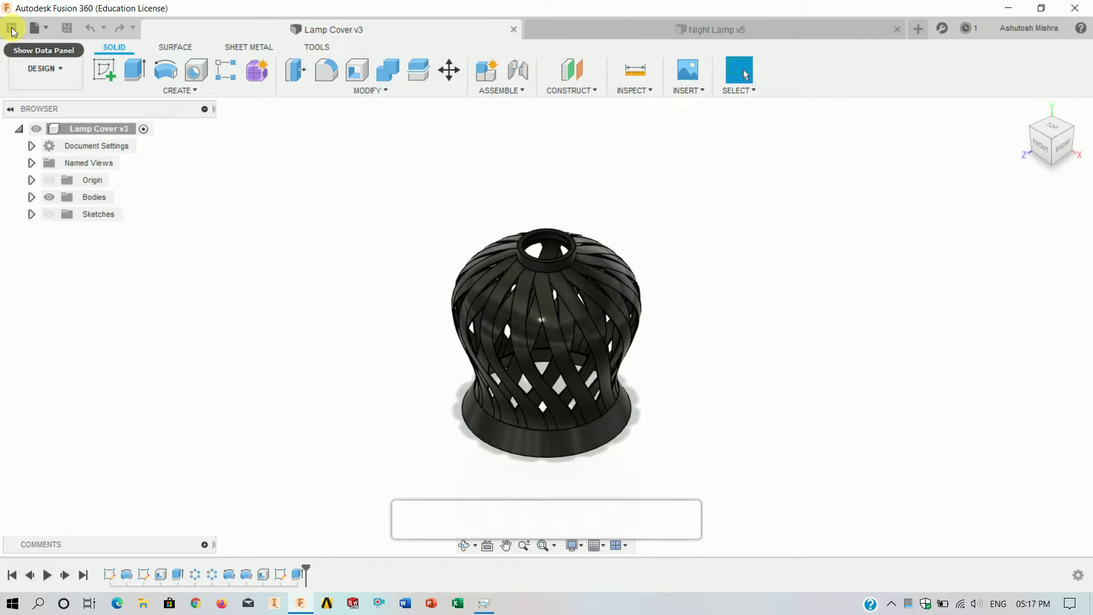
Insert Bulb Holder from the Data Panel and place it left of the lamp cover
click(11, 28)
scroll(204, 285, up, 2)
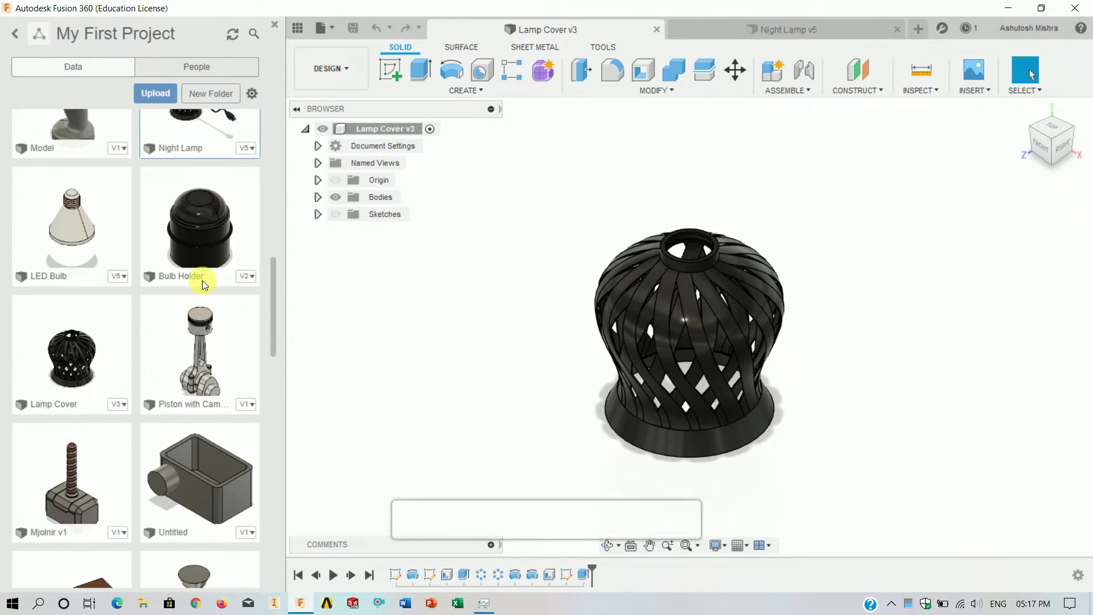
right_click(196, 230)
click(204, 252)
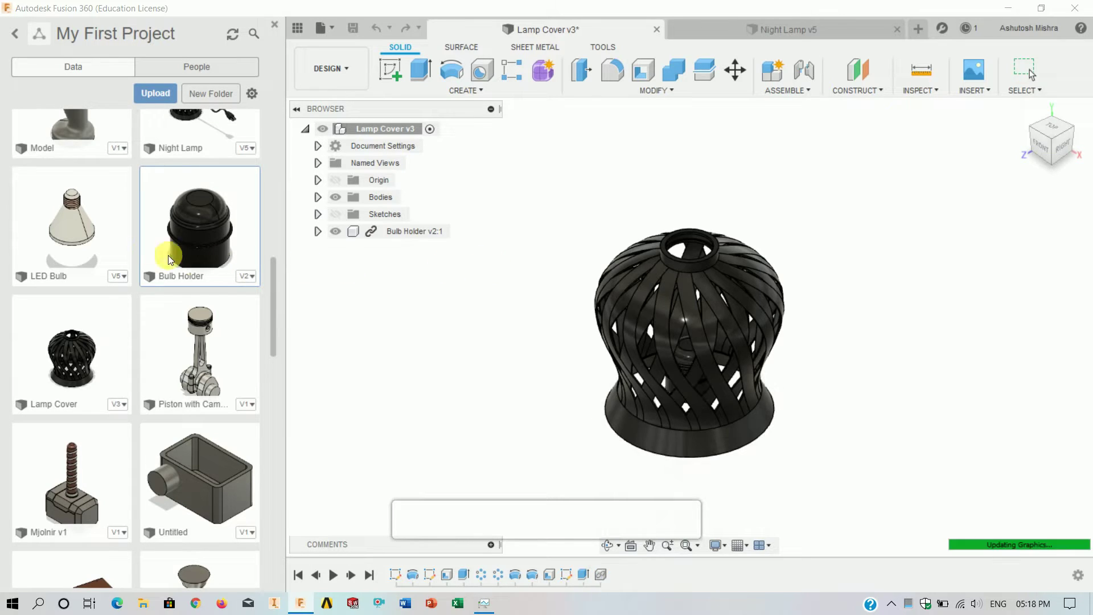
mouse_move(686, 393)
mouse_down()
mouse_move(529, 373)
mouse_move(486, 338)
mouse_up()
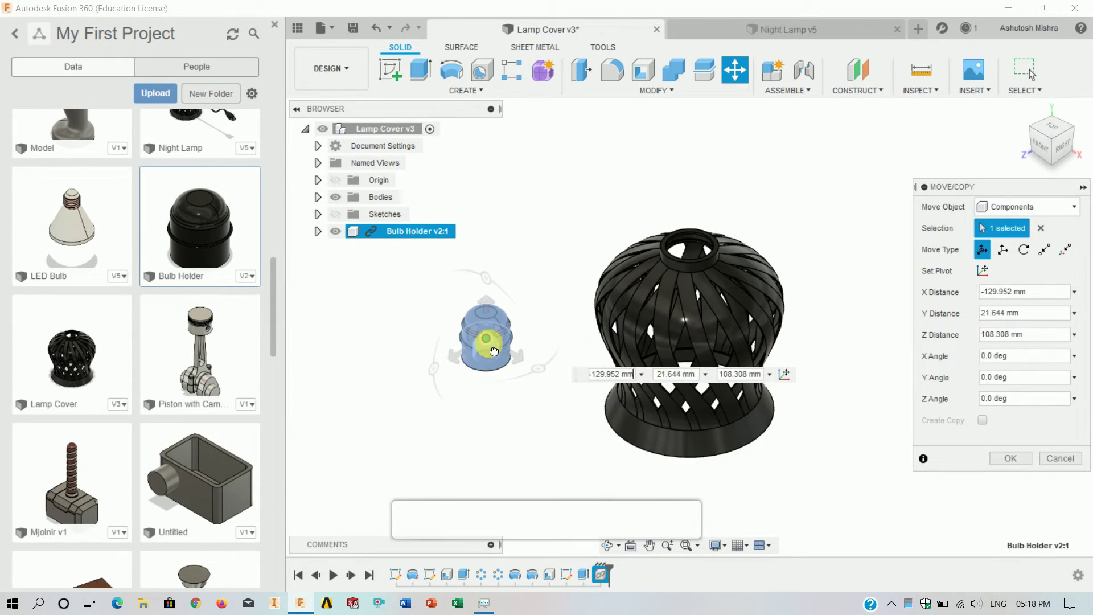
click(1010, 458)
Insert LED Bulb and place it to the upper left of the cover
right_click(88, 234)
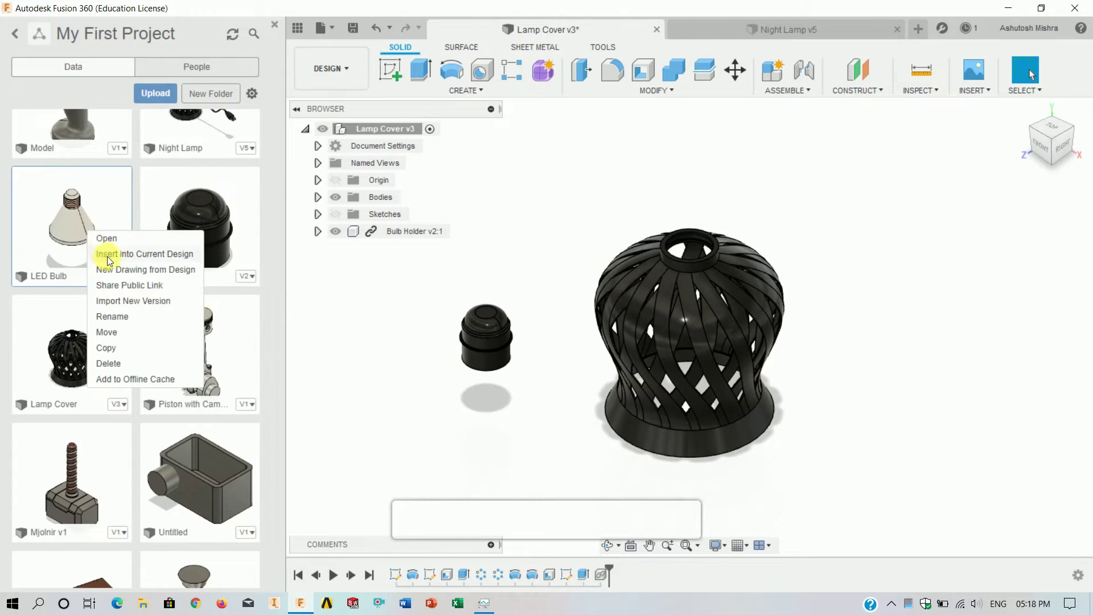
click(111, 260)
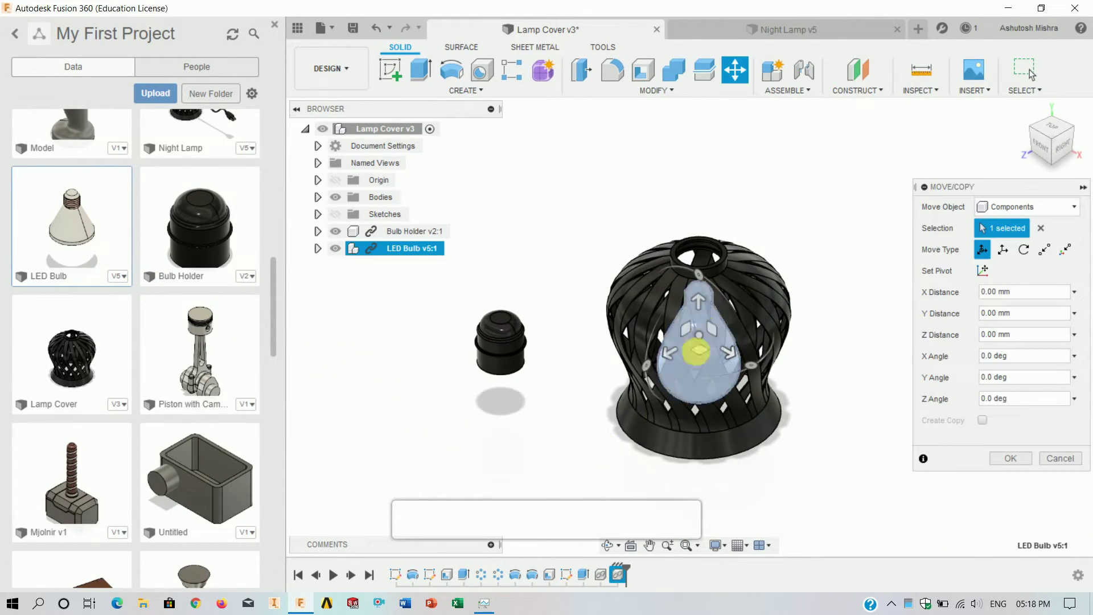
drag(637, 341, 559, 233)
click(1010, 458)
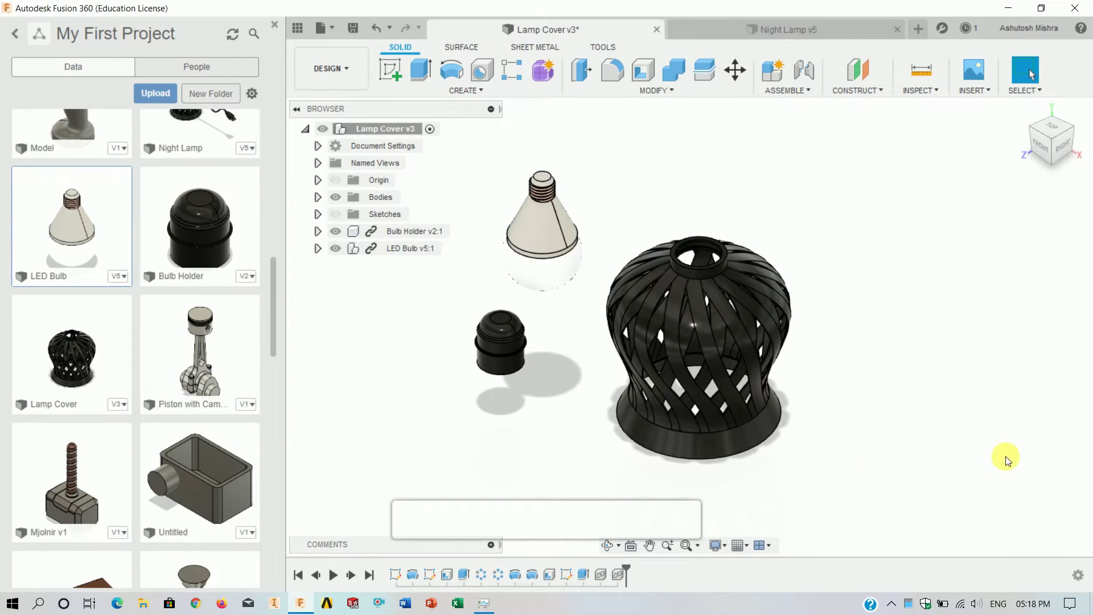
click(275, 26)
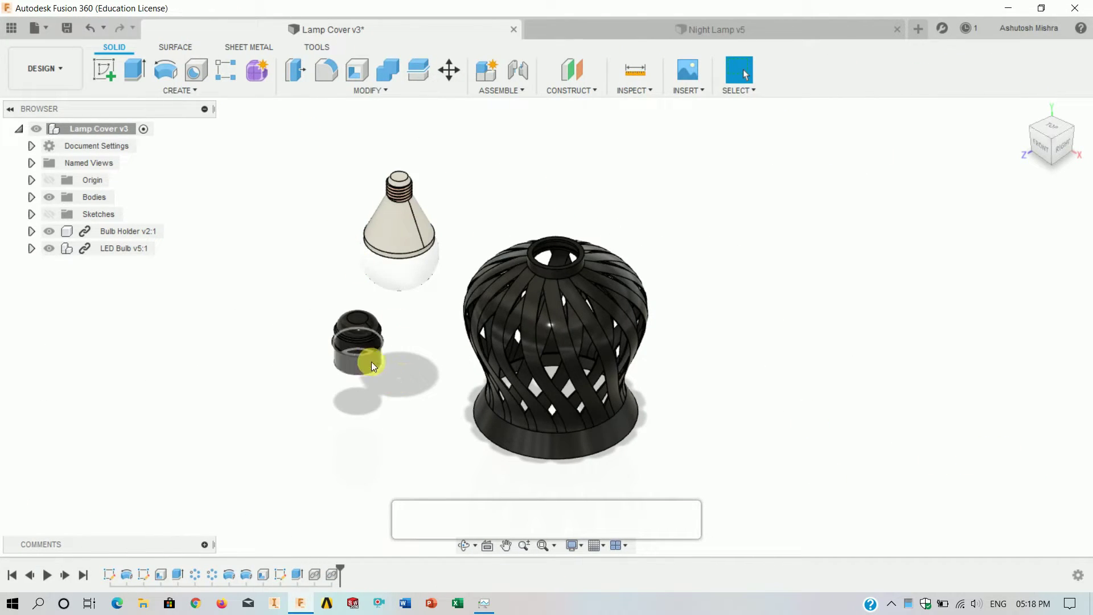
Start an assembly Joint and pick the lamp cover's top ring as a joint target
click(523, 93)
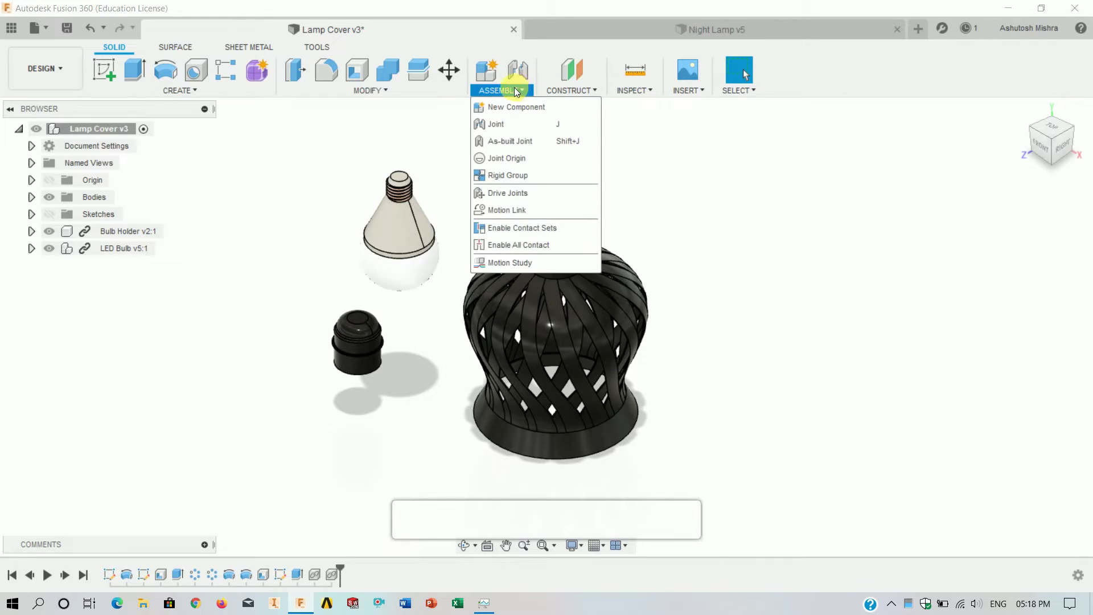
click(501, 90)
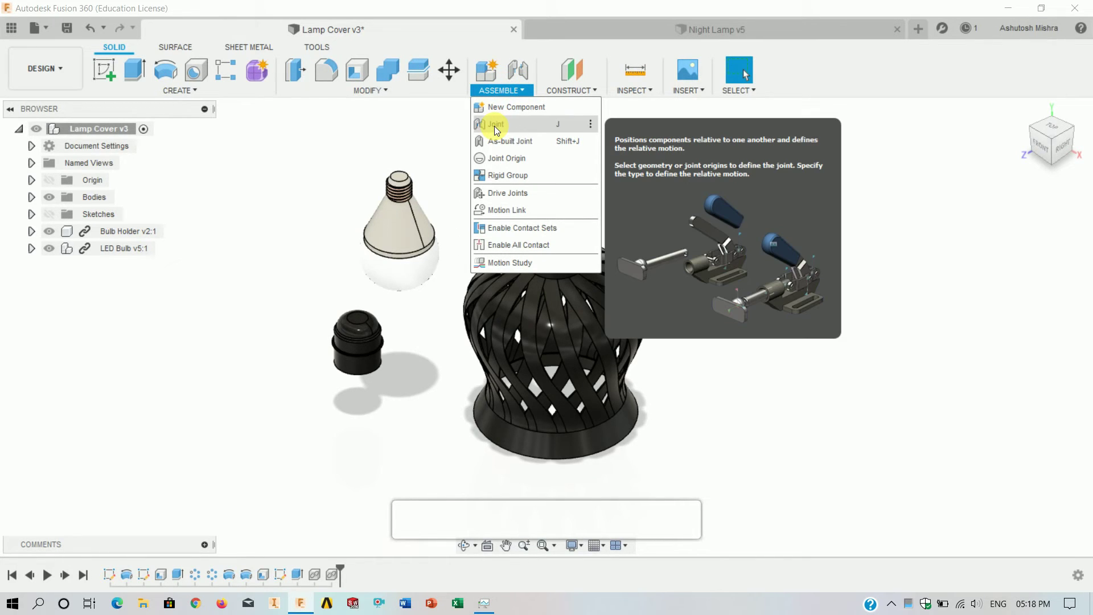
click(495, 125)
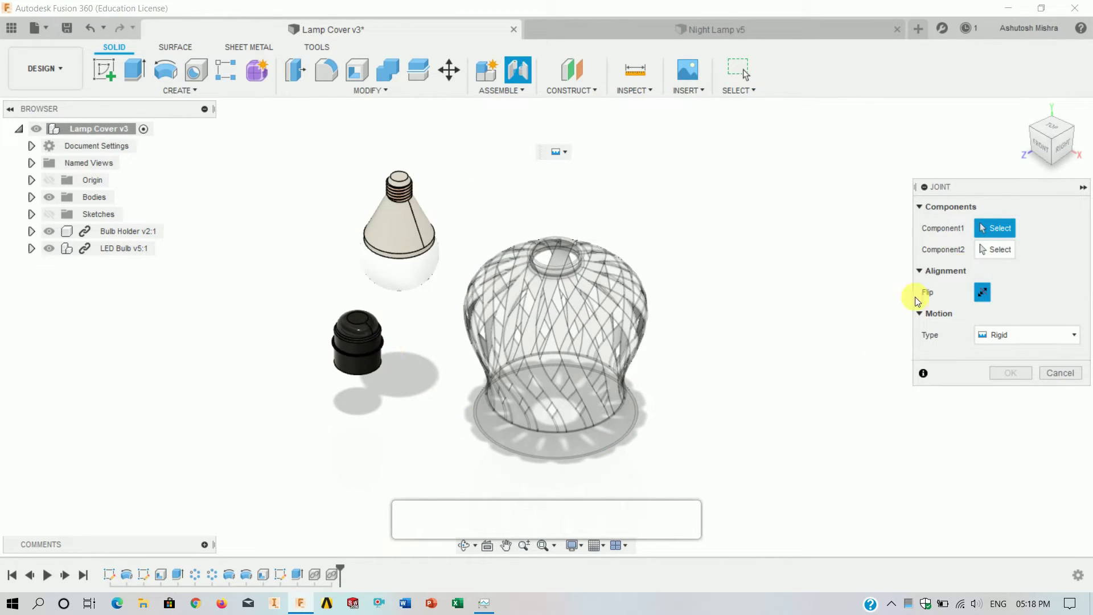
click(990, 249)
click(990, 227)
click(991, 253)
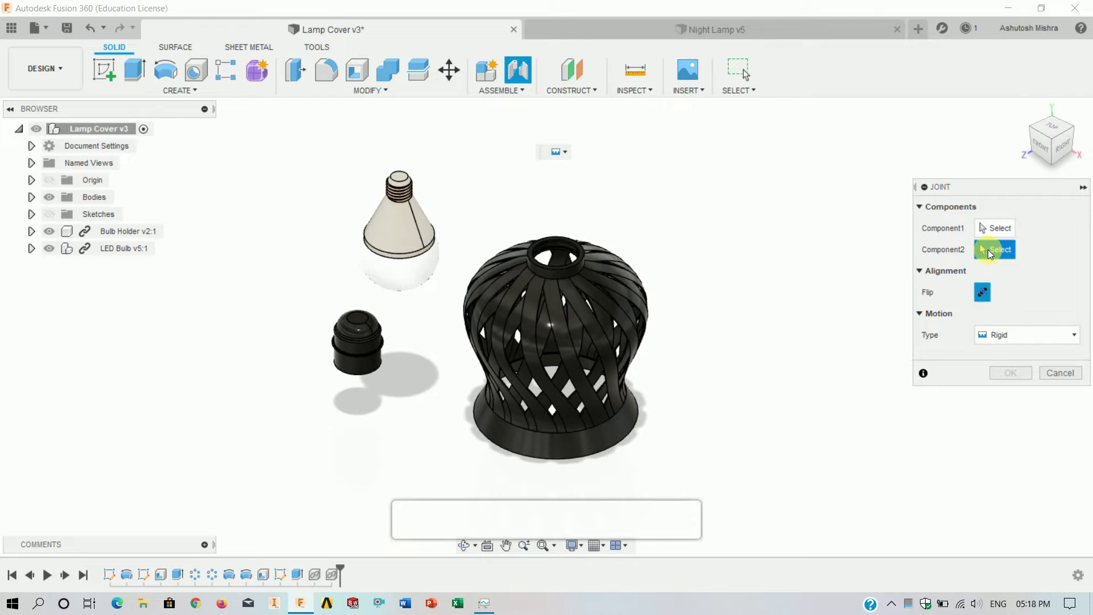
scroll(561, 247, up, 2)
scroll(561, 247, up, 3)
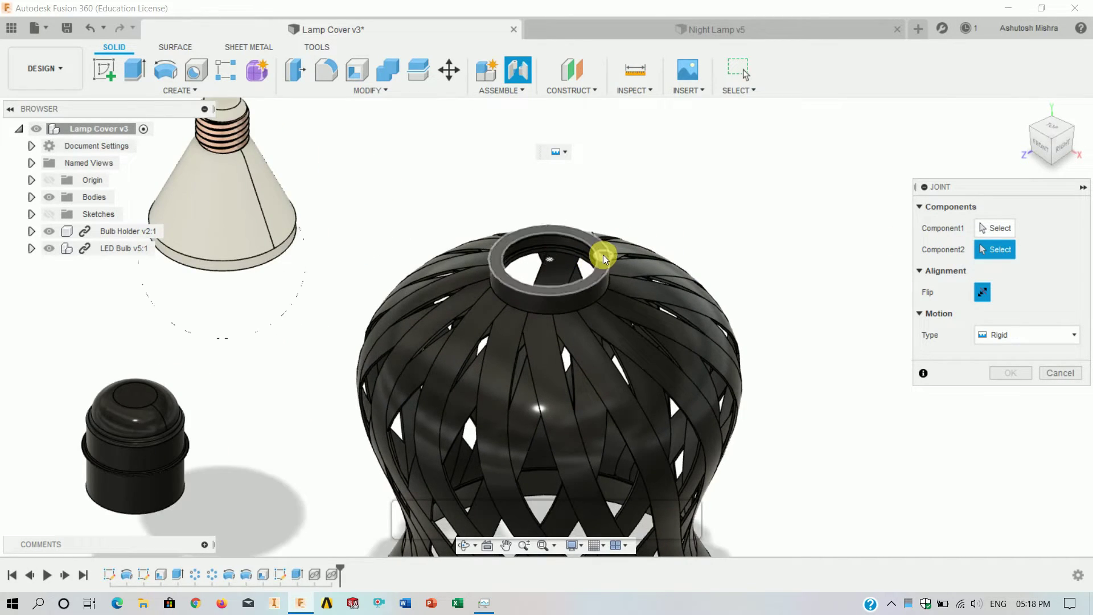
click(599, 251)
Select the other component and confirm the Rigid joint into the cover's top opening
scroll(466, 370, down, 3)
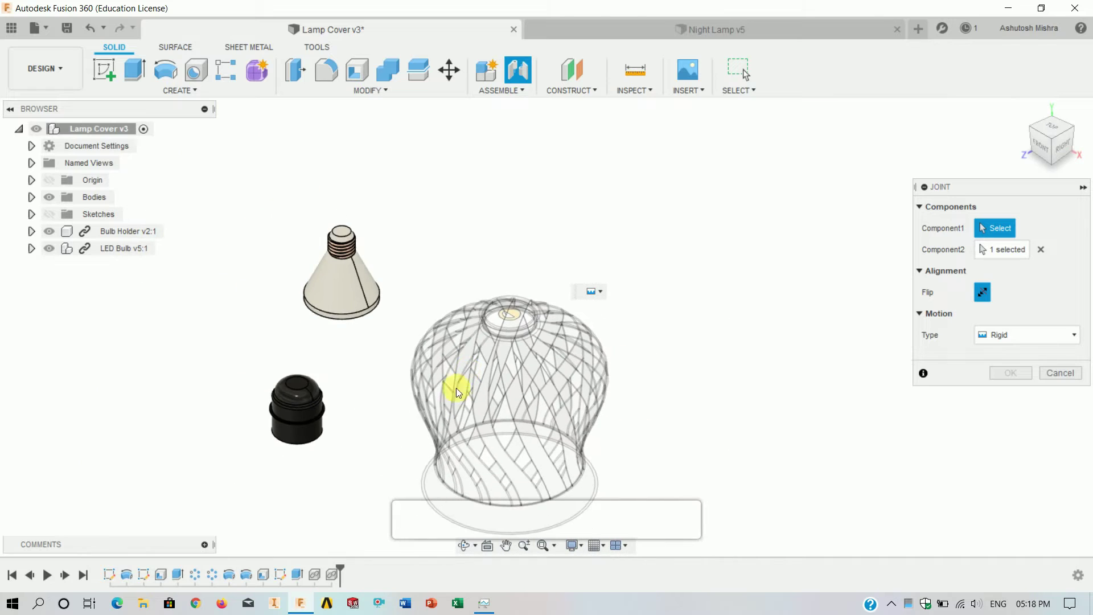
mouse_move(264, 455)
shift+middle_down()
mouse_move(288, 366)
mouse_move(305, 378)
shift+middle_up()
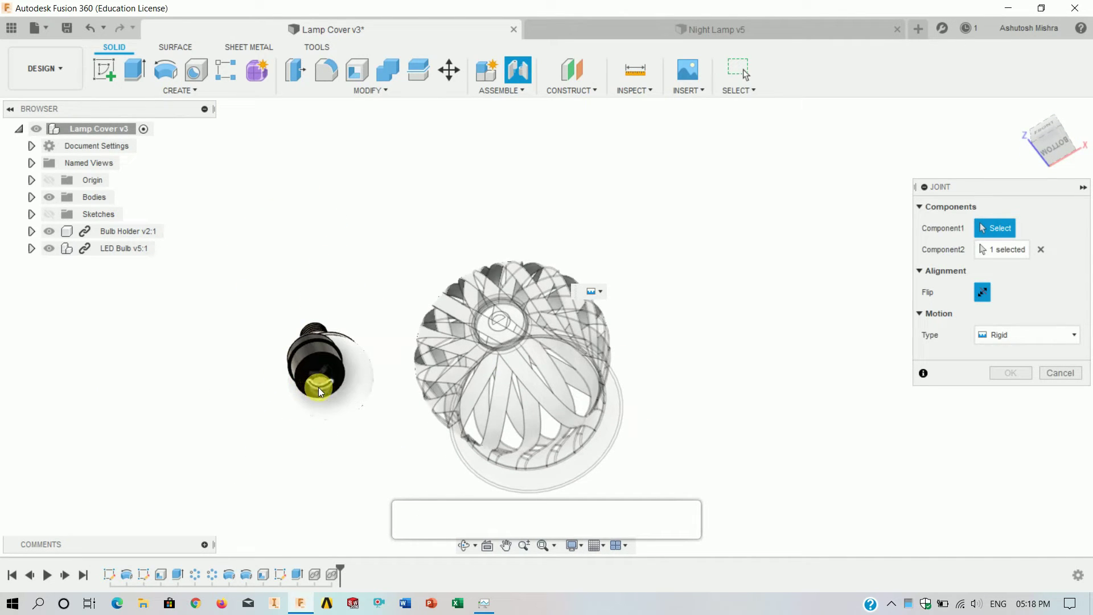
scroll(318, 387, up, 3)
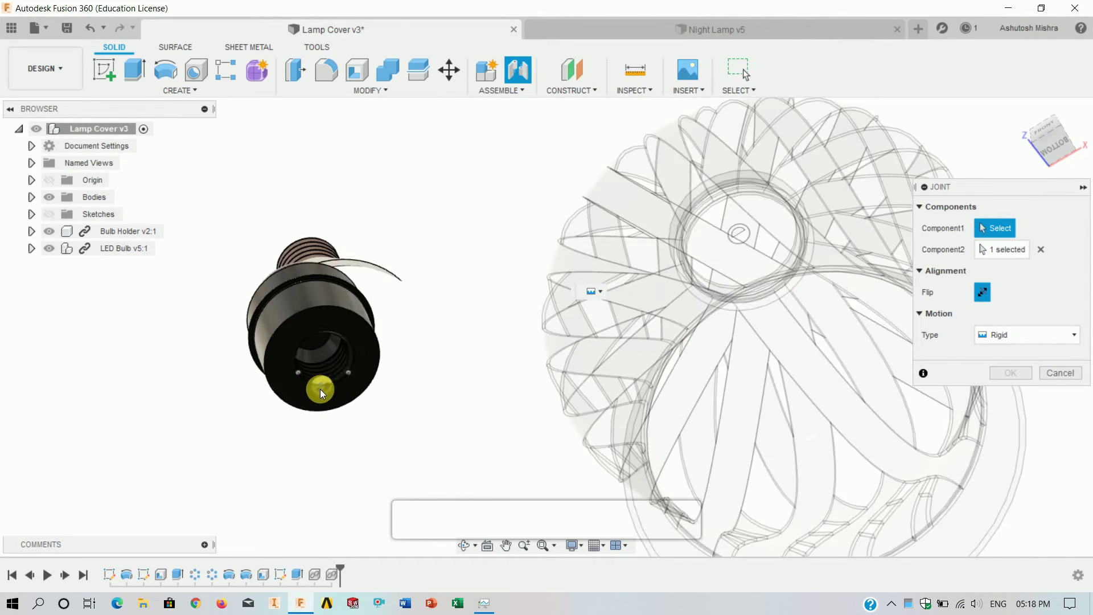
click(338, 281)
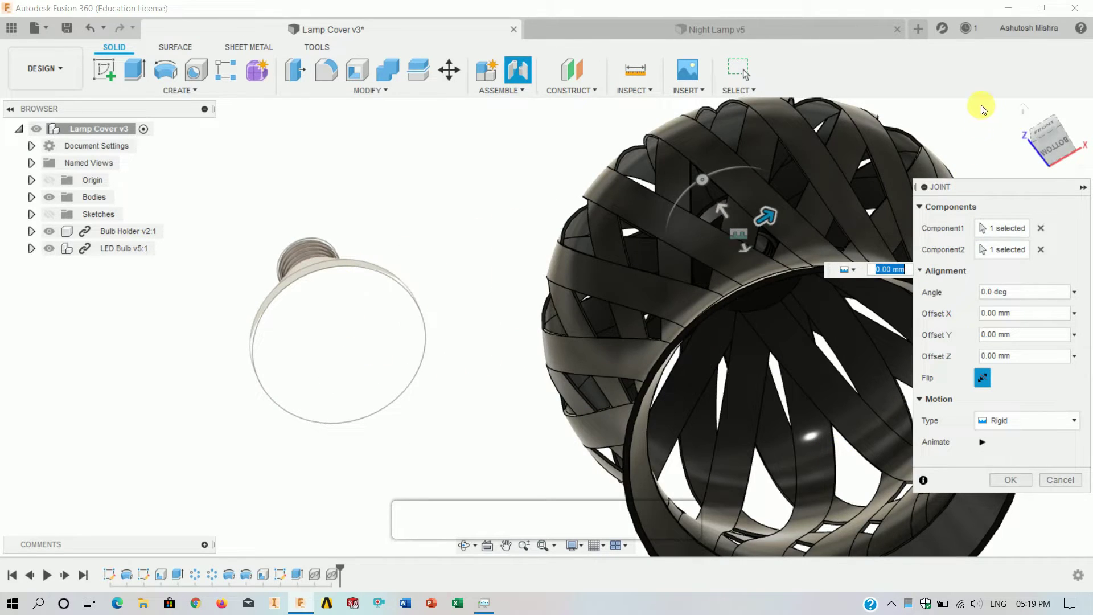
click(1023, 108)
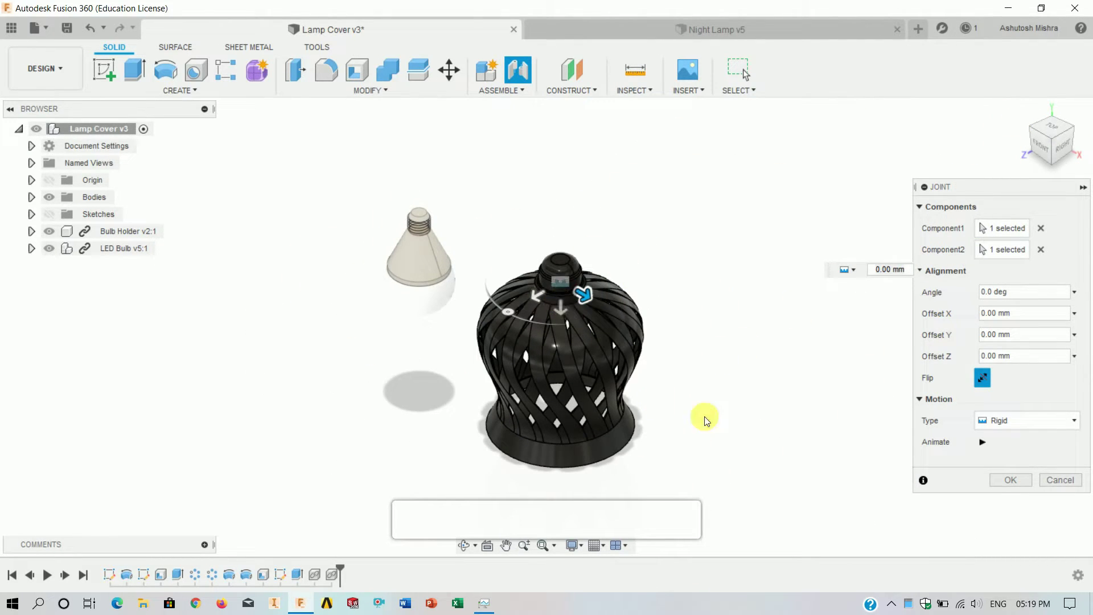
click(1013, 488)
mouse_move(655, 420)
shift+middle_down()
mouse_move(616, 260)
mouse_move(672, 399)
shift+middle_up()
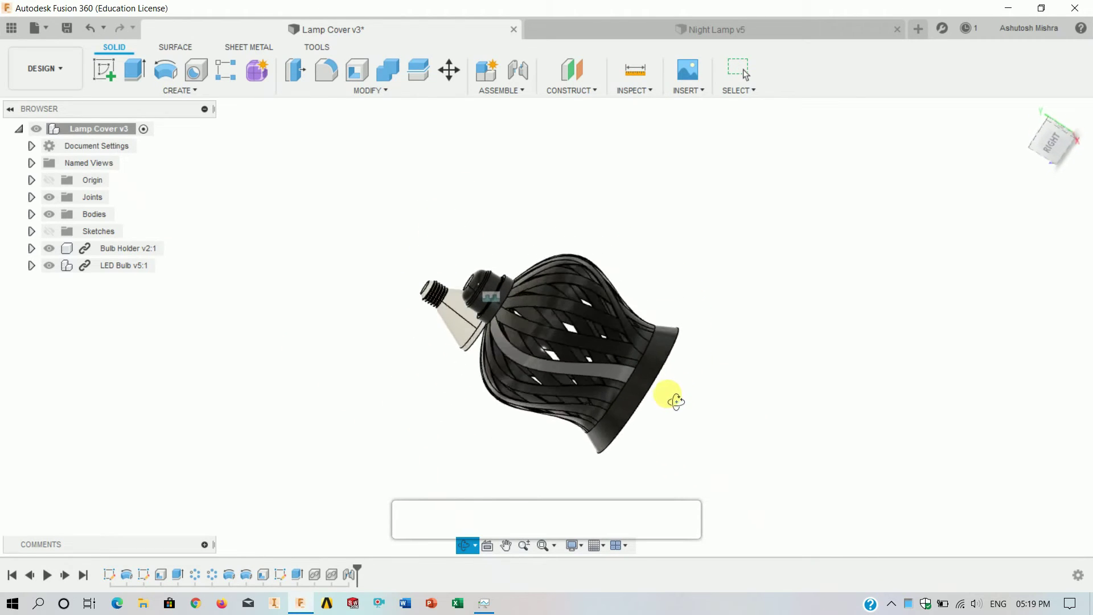
Break the links of the Bulb Holder and LED Bulb components
click(89, 249)
right_click(85, 250)
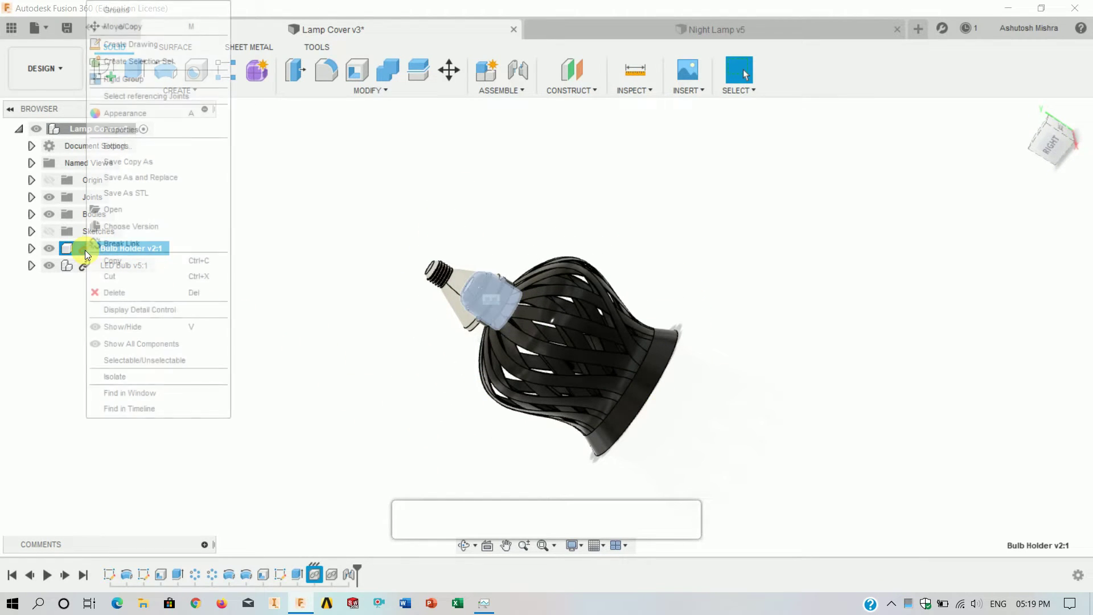
click(100, 241)
right_click(83, 268)
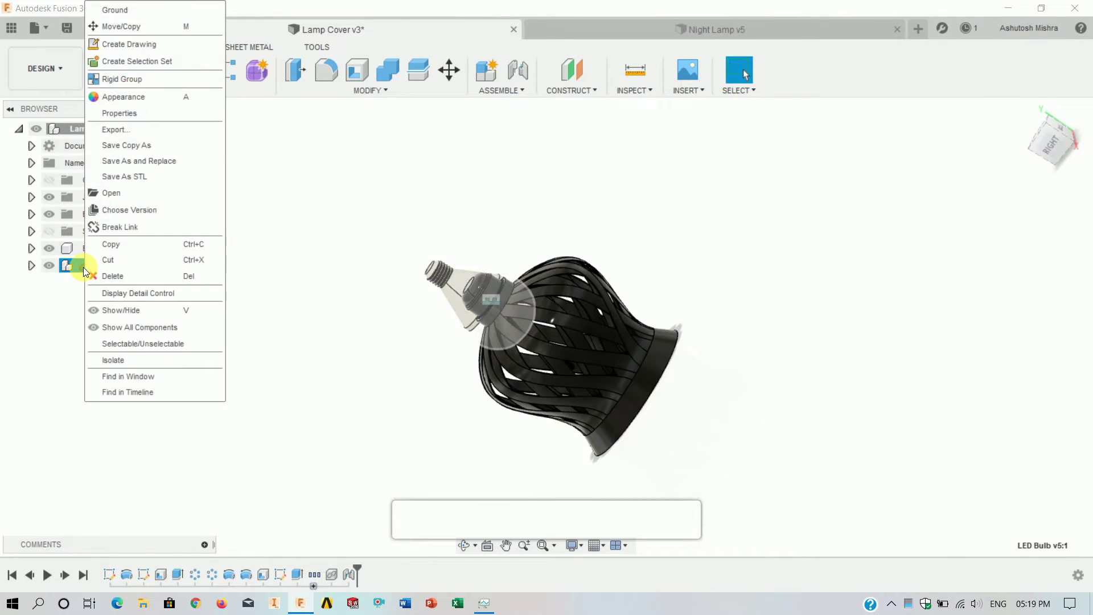
click(98, 226)
Hide the lattice lamp cover body to expose the holder and bulb
shift+middle_drag(281, 390, 296, 282)
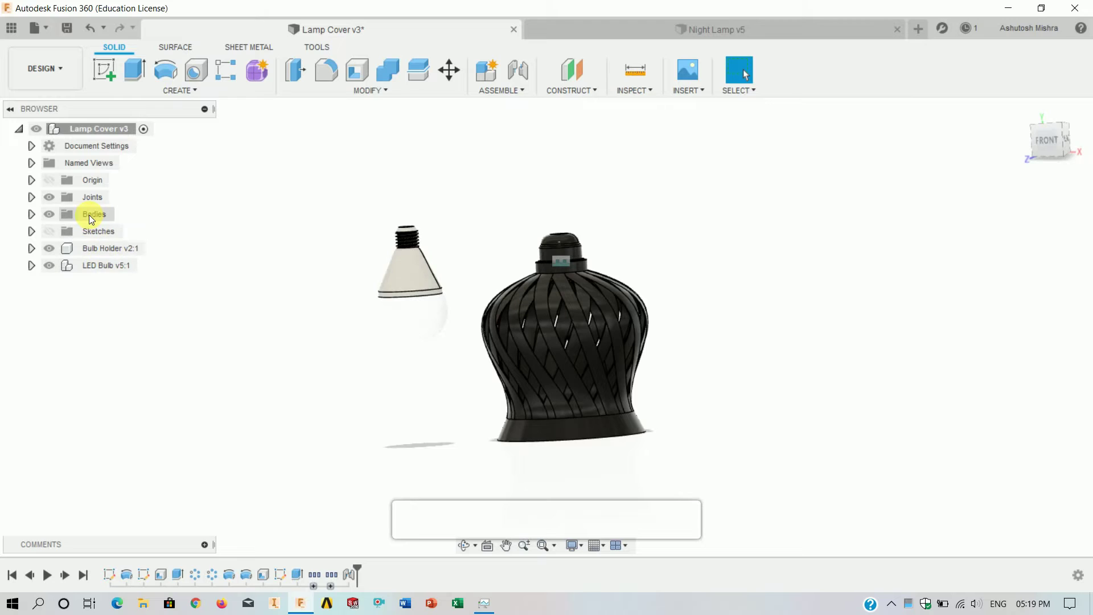
mouse_move(170, 330)
shift+middle_down()
mouse_move(319, 385)
mouse_move(307, 370)
shift+middle_up()
click(32, 214)
click(62, 231)
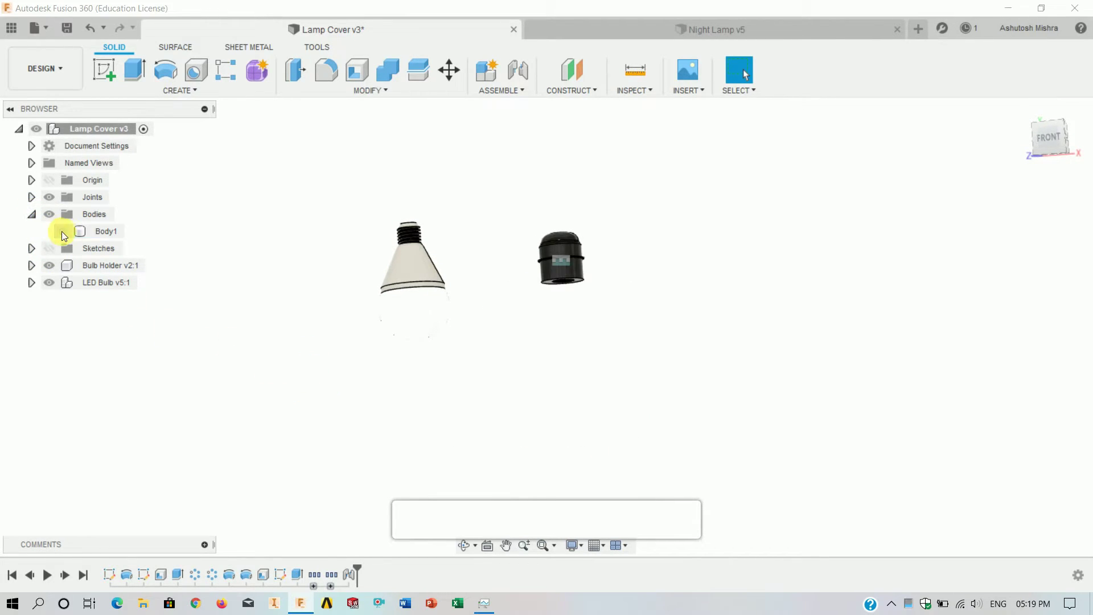
Rigidly joint the LED bulb into the Bulb Holder
key(j)
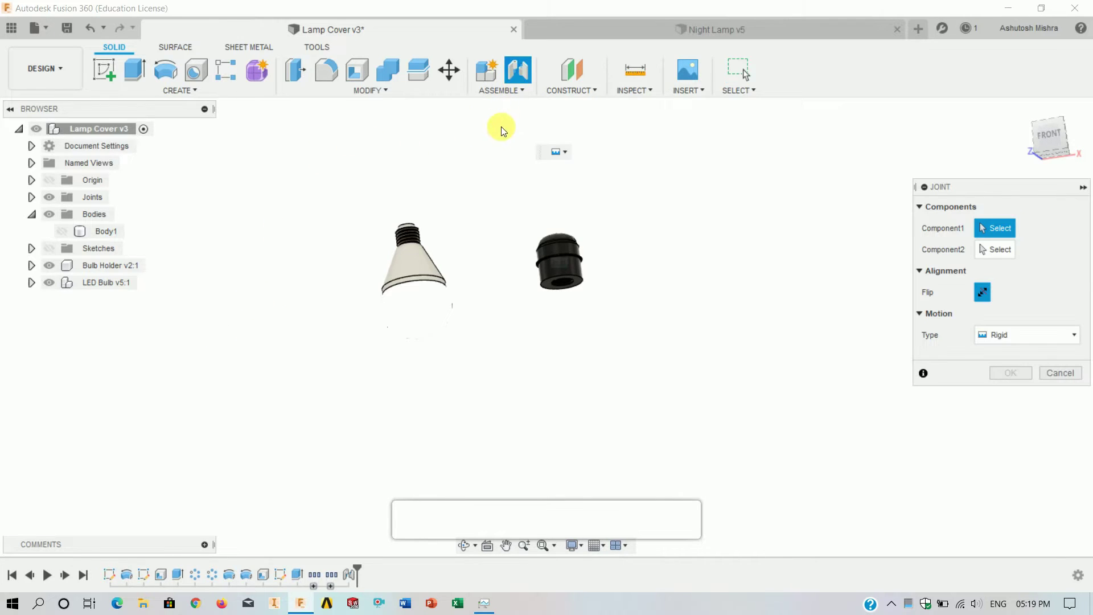
scroll(423, 232, up, 3)
mouse_move(438, 214)
shift+middle_down()
mouse_move(452, 313)
mouse_move(573, 230)
mouse_move(548, 127)
mouse_move(588, 129)
shift+middle_up()
click(481, 290)
click(758, 268)
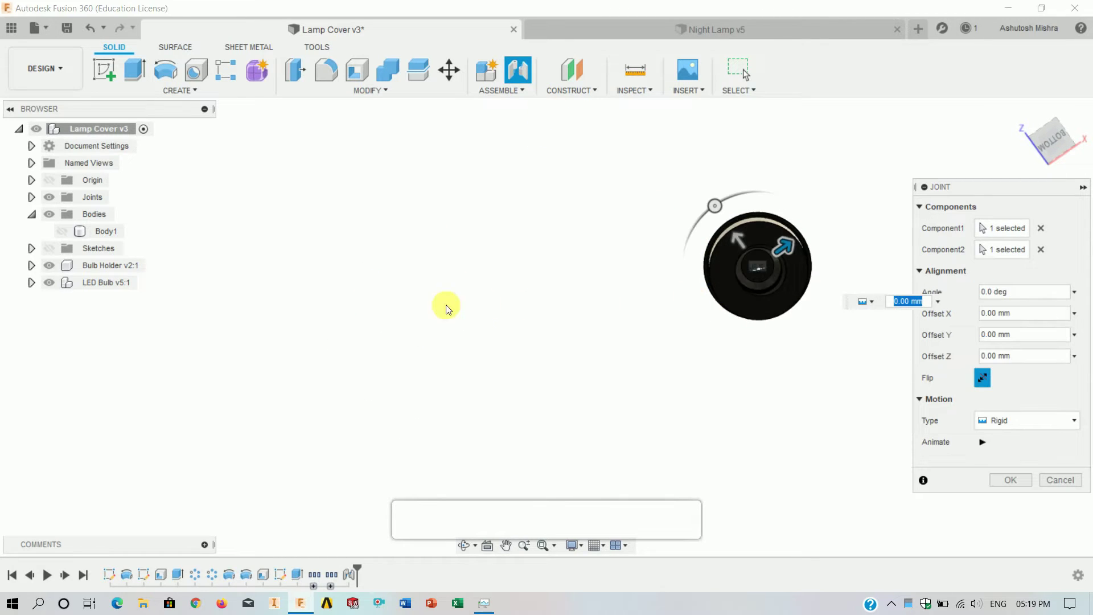
click(1022, 110)
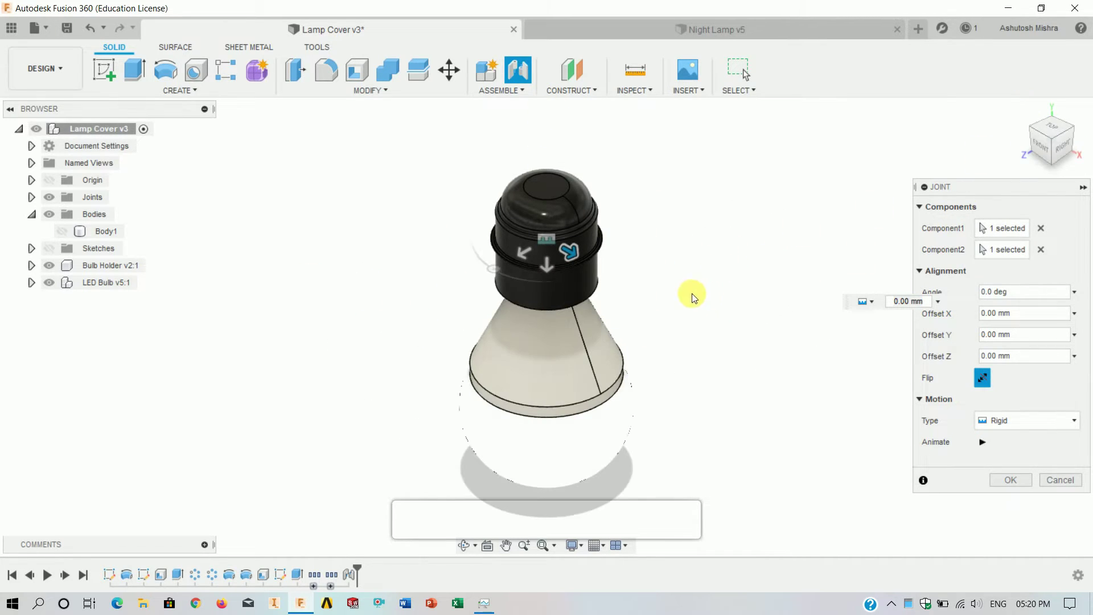
mouse_move(693, 293)
shift+middle_down()
mouse_move(715, 226)
mouse_move(668, 251)
shift+middle_up()
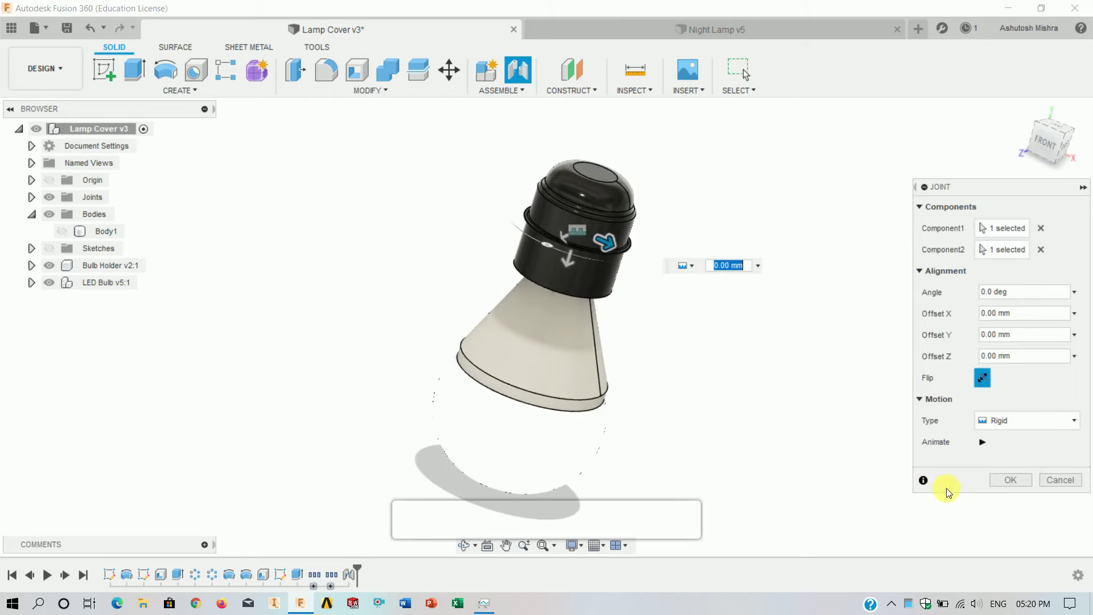
click(1010, 479)
Show the lattice lamp cover body again and review the assembled lamp
click(1023, 109)
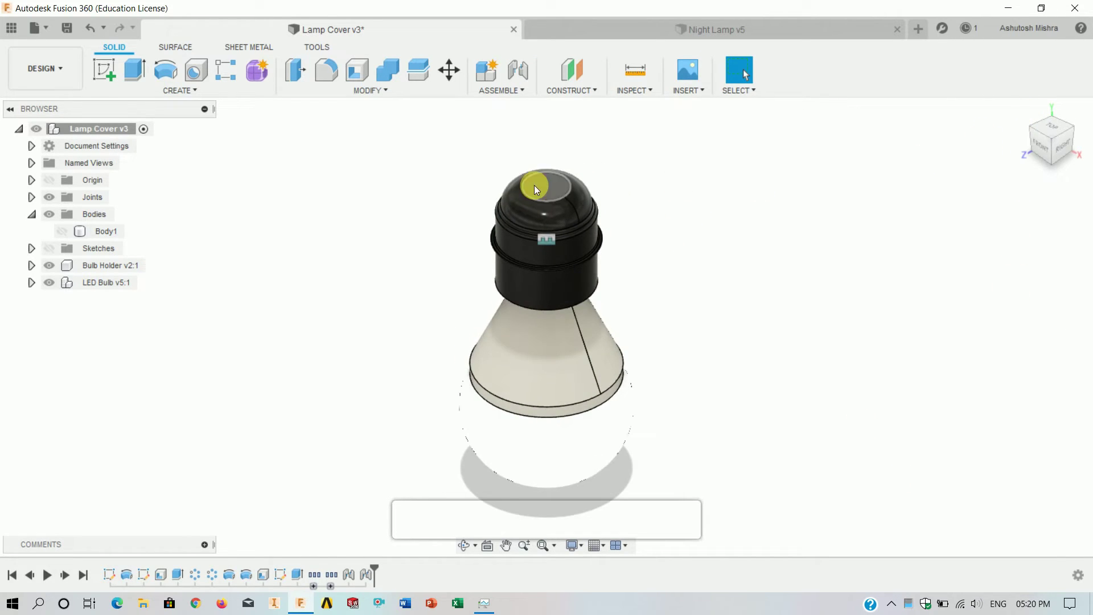
click(61, 230)
click(31, 214)
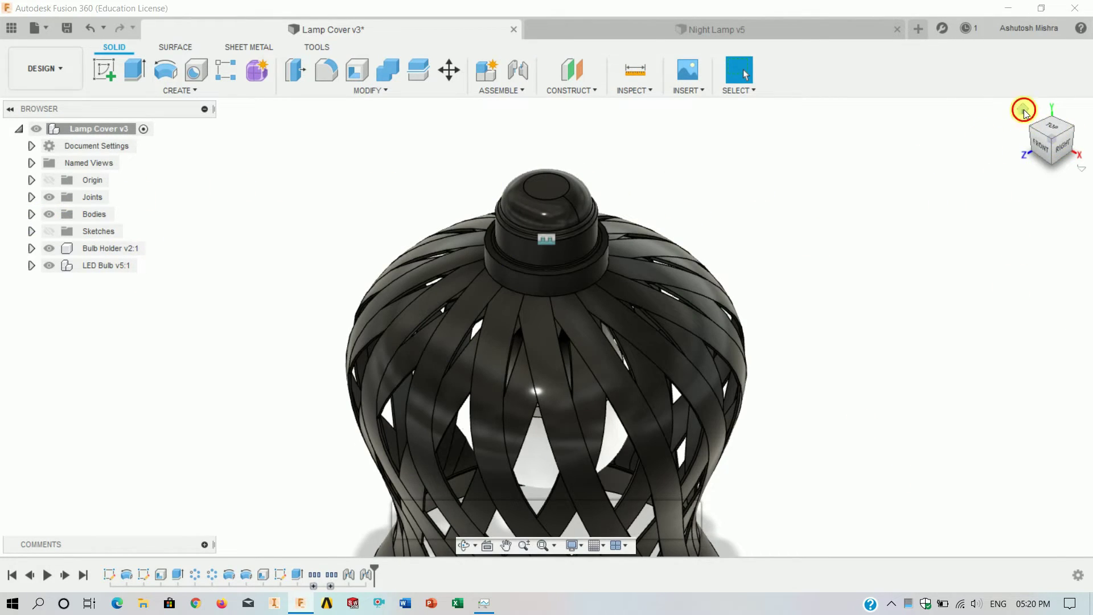
click(1022, 109)
mouse_move(647, 342)
shift+middle_down()
mouse_move(679, 322)
mouse_move(629, 261)
mouse_move(667, 359)
mouse_move(703, 349)
mouse_move(663, 208)
mouse_move(658, 322)
shift+middle_up()
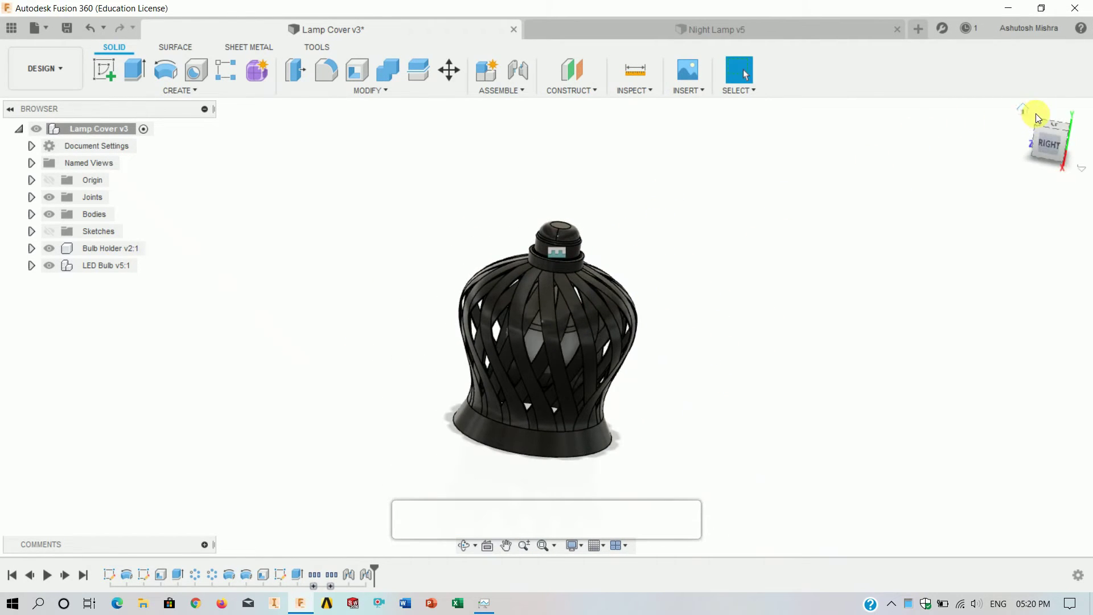
click(1036, 114)
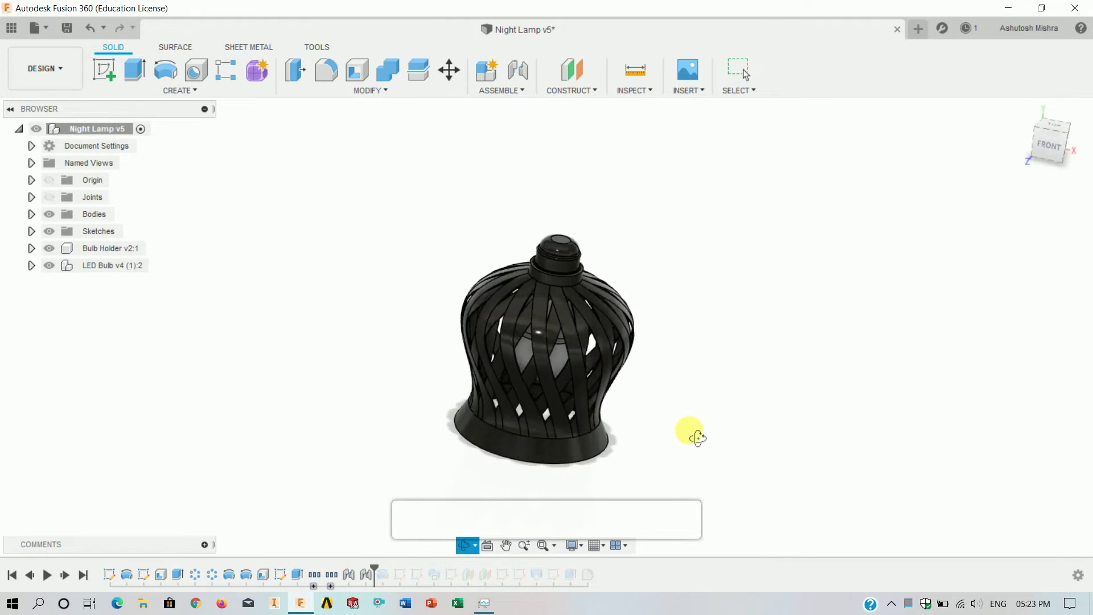
Roll the Night Lamp history forward two features to reveal the Bulb Holder's tapered cord outlet
shift+middle_drag(697, 437, 684, 413)
click(33, 250)
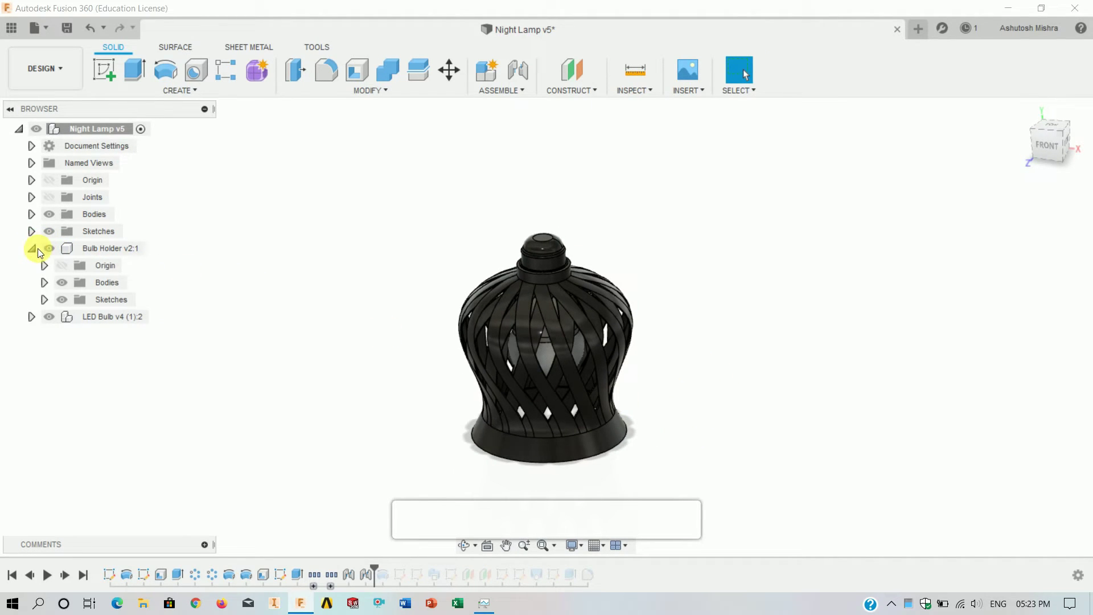
click(45, 299)
mouse_move(365, 348)
shift+middle_down()
mouse_move(398, 334)
mouse_move(388, 351)
shift+middle_up()
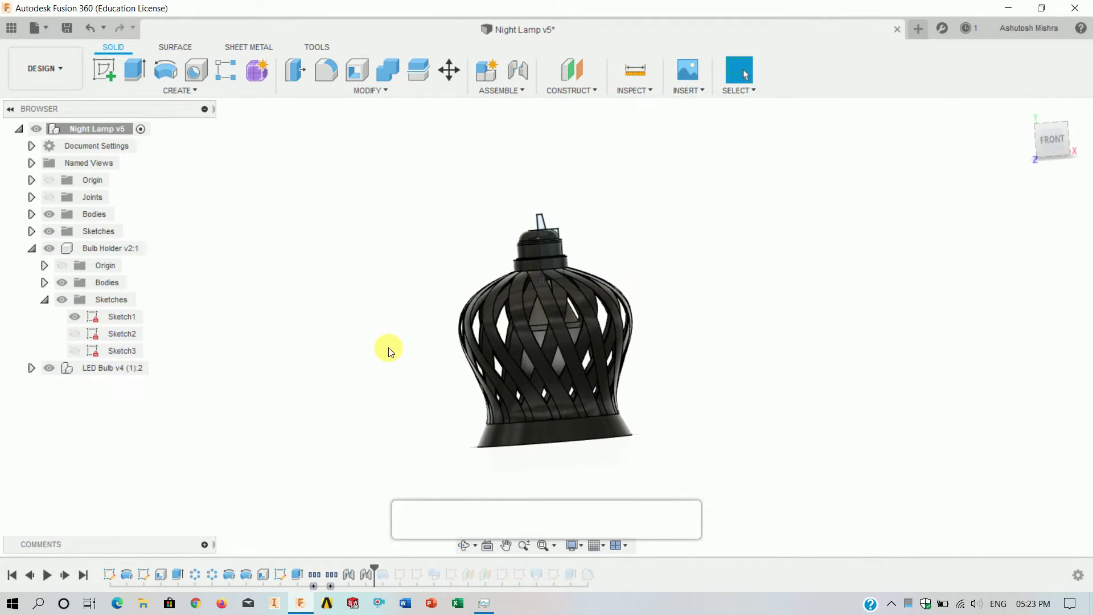
drag(377, 564, 392, 567)
shift+middle_drag(452, 432, 447, 451)
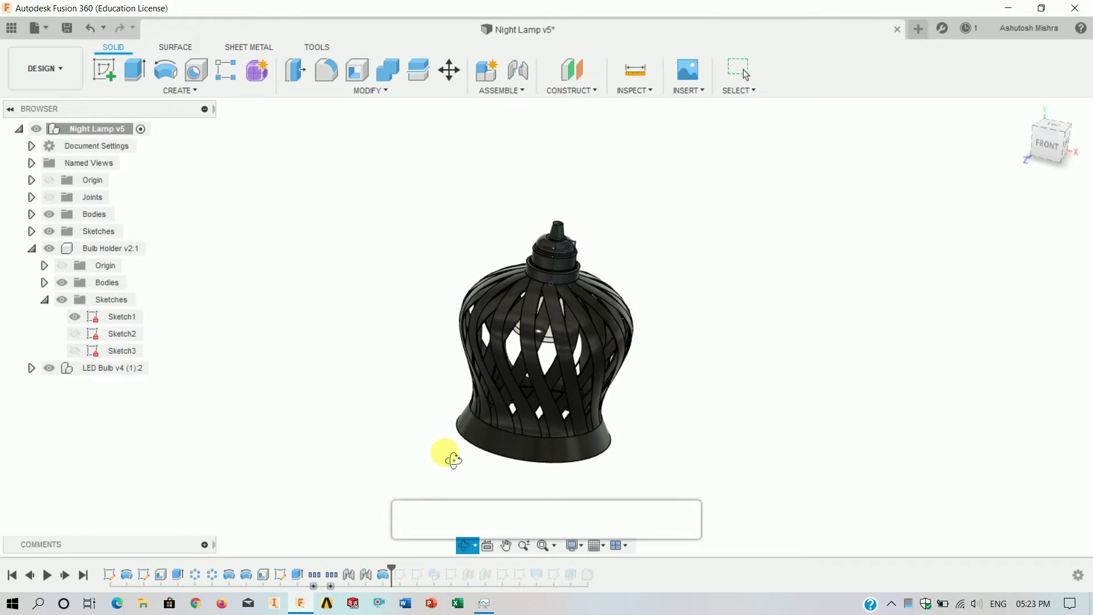
click(77, 320)
click(45, 299)
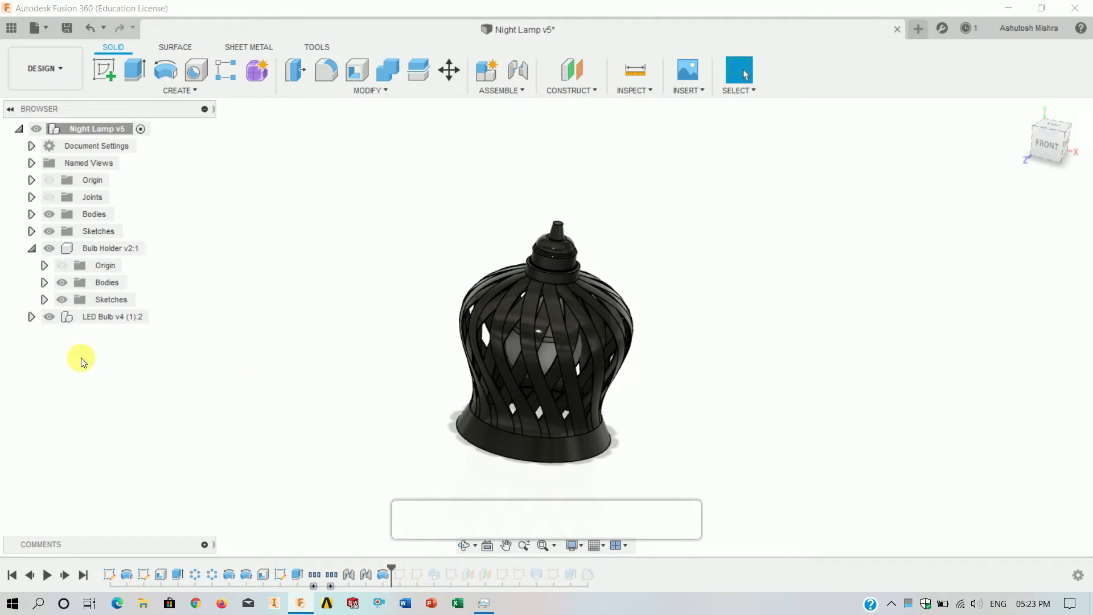
click(31, 248)
drag(393, 570, 405, 572)
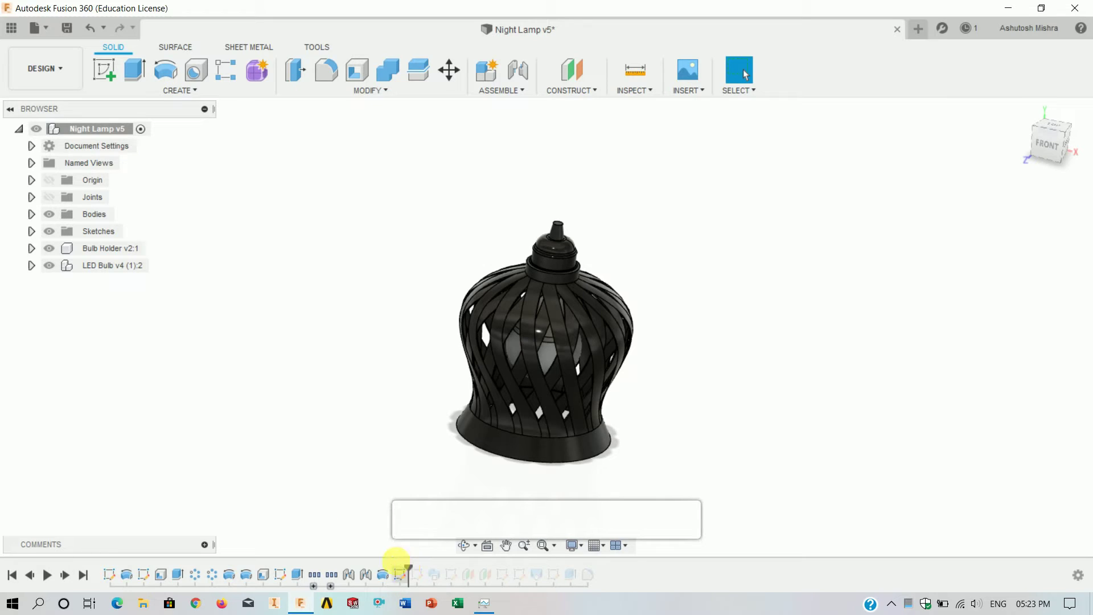
Advance history past Sweep1 and show Sketch6's cord path spline
click(31, 231)
shift+middle_drag(600, 242, 562, 257)
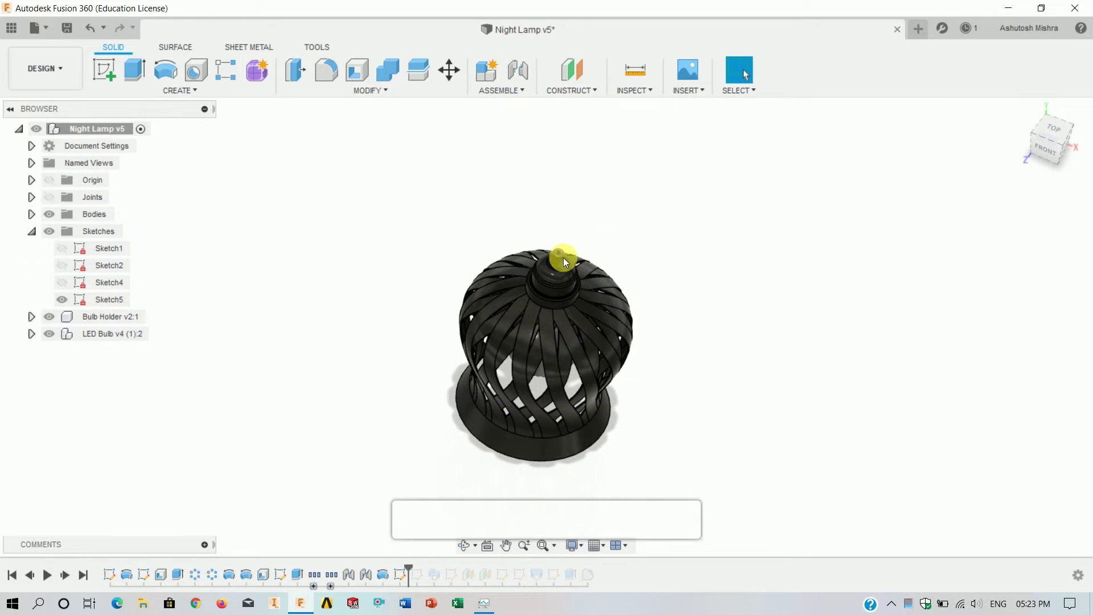
scroll(561, 253, up, 5)
scroll(559, 268, up, 5)
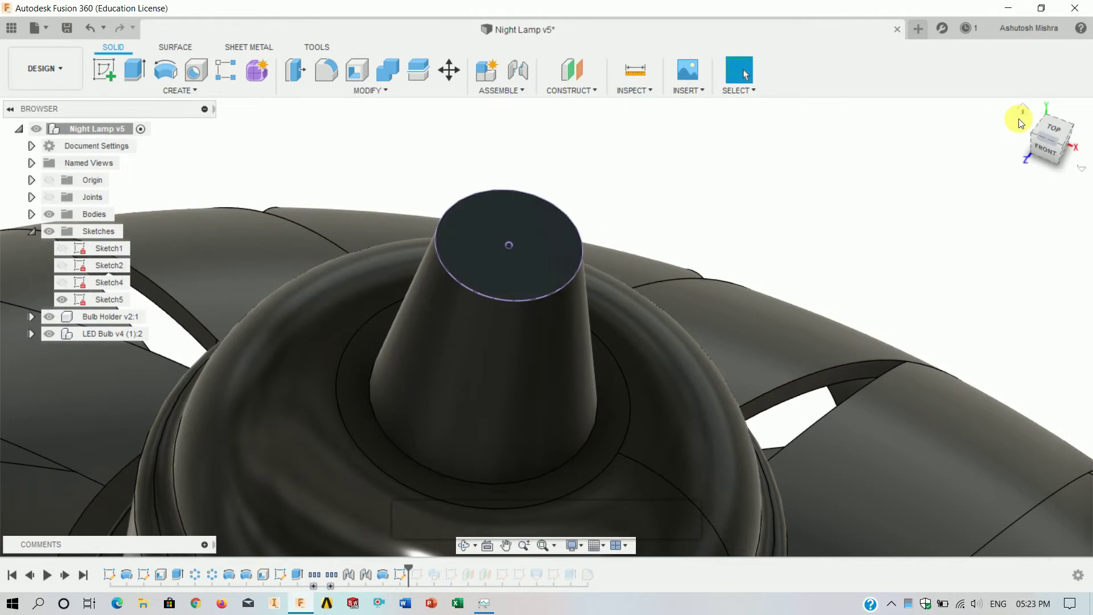
click(1019, 118)
drag(408, 572, 425, 571)
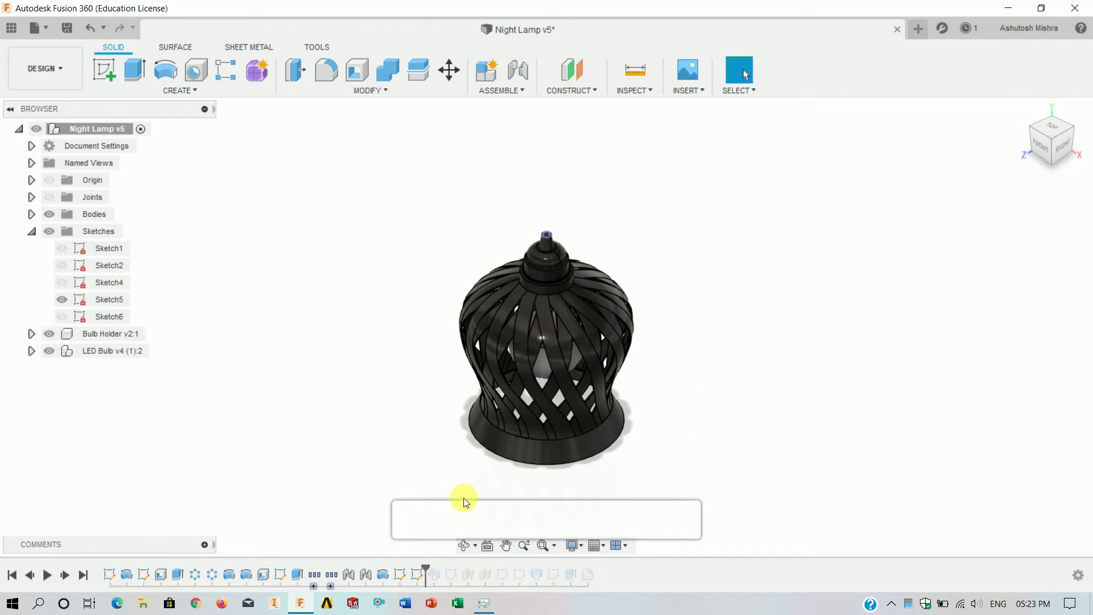
click(62, 316)
shift+middle_drag(353, 356, 420, 317)
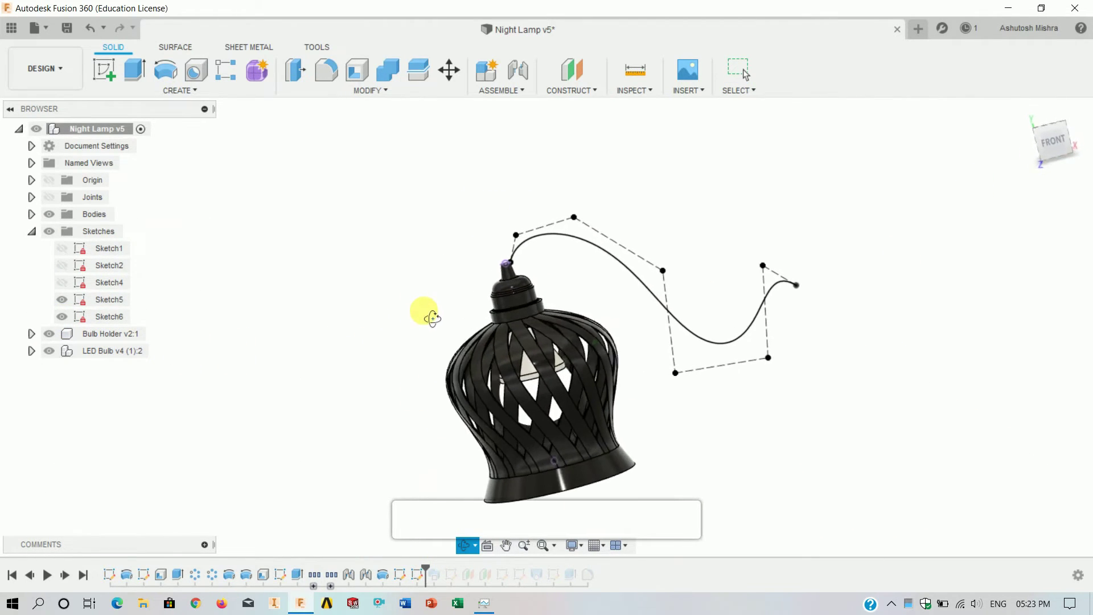
Review the single-path Sweep1 cord in Edit Feature unchanged, then hide Sketch5
right_click(434, 573)
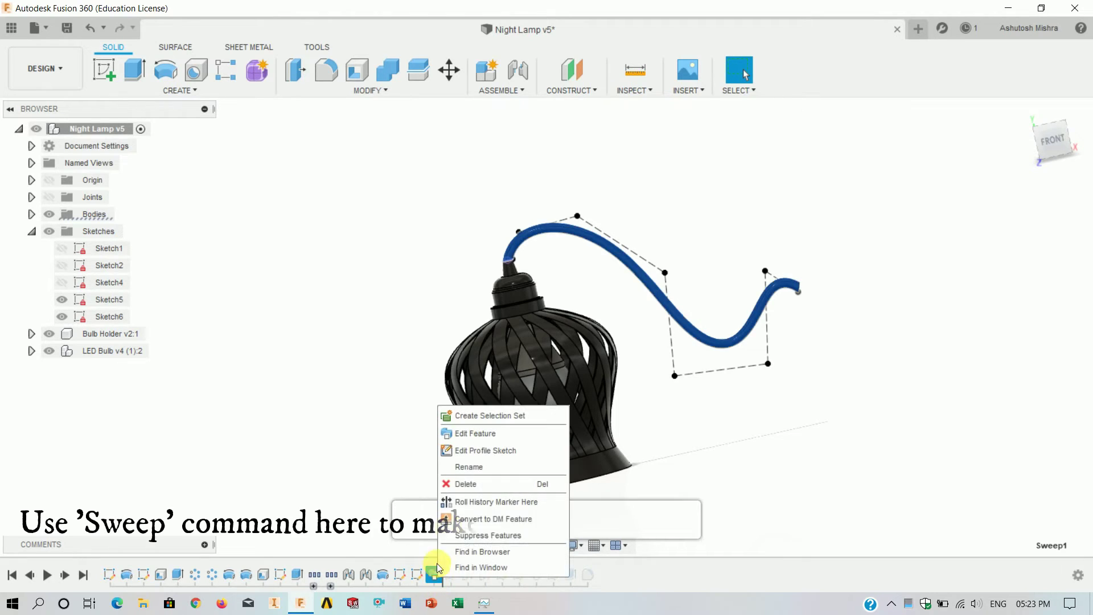
click(474, 434)
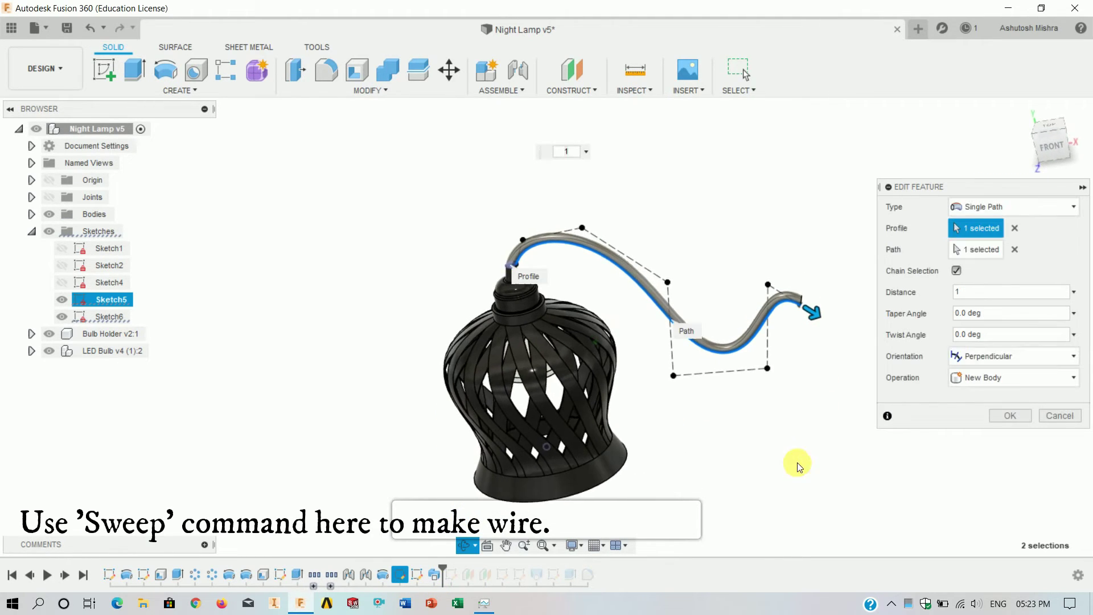
click(1057, 420)
click(62, 300)
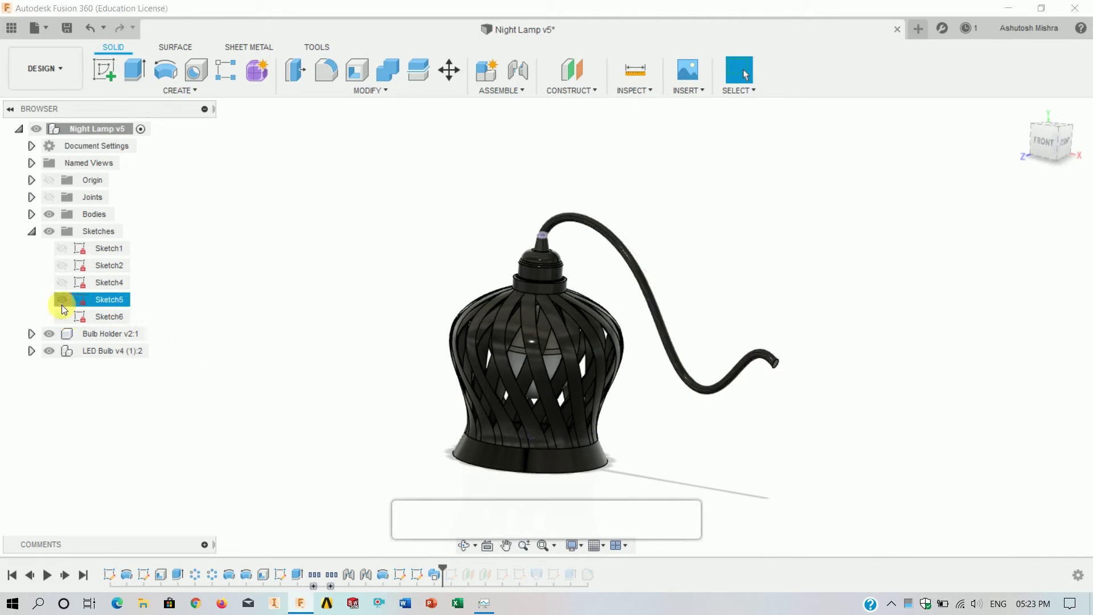
click(30, 233)
Roll the history to Plane1 and show the cord body Body32 and Sketch7
drag(444, 562, 460, 572)
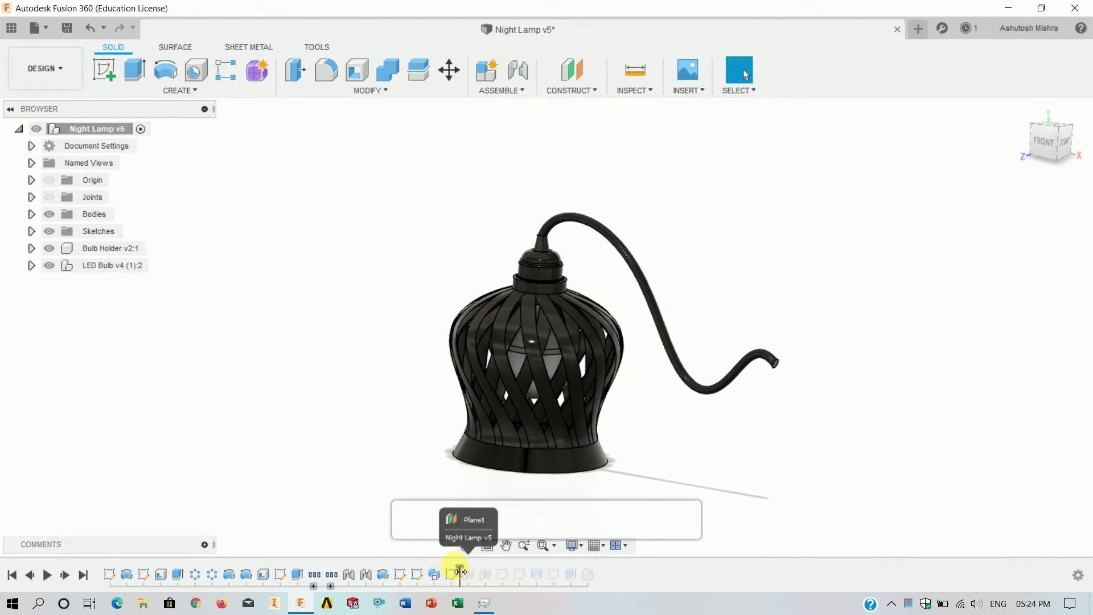
shift+middle_drag(770, 411, 726, 391)
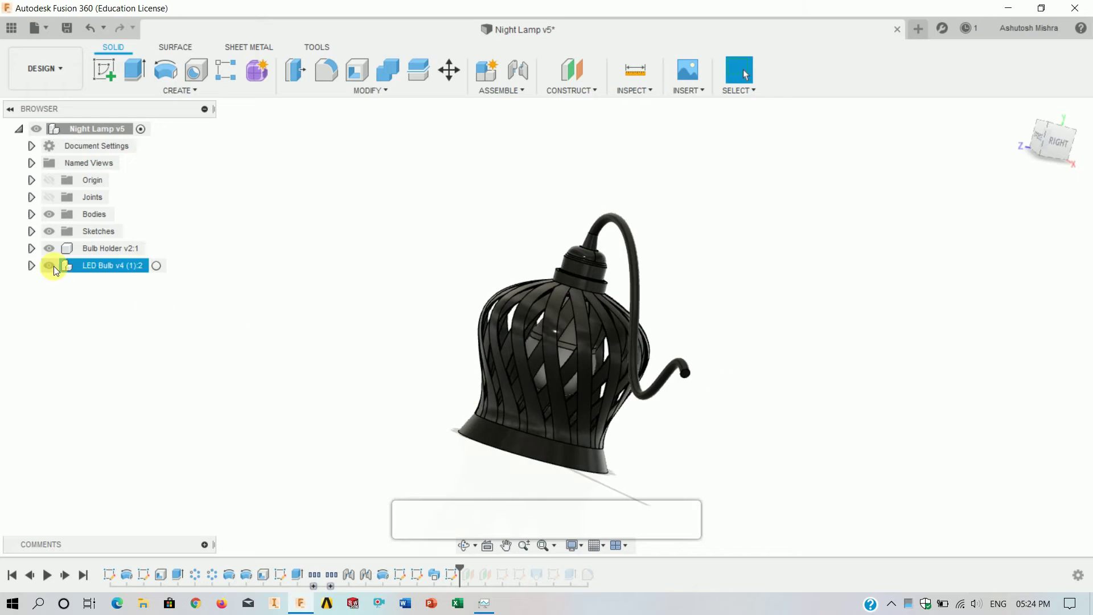
click(30, 215)
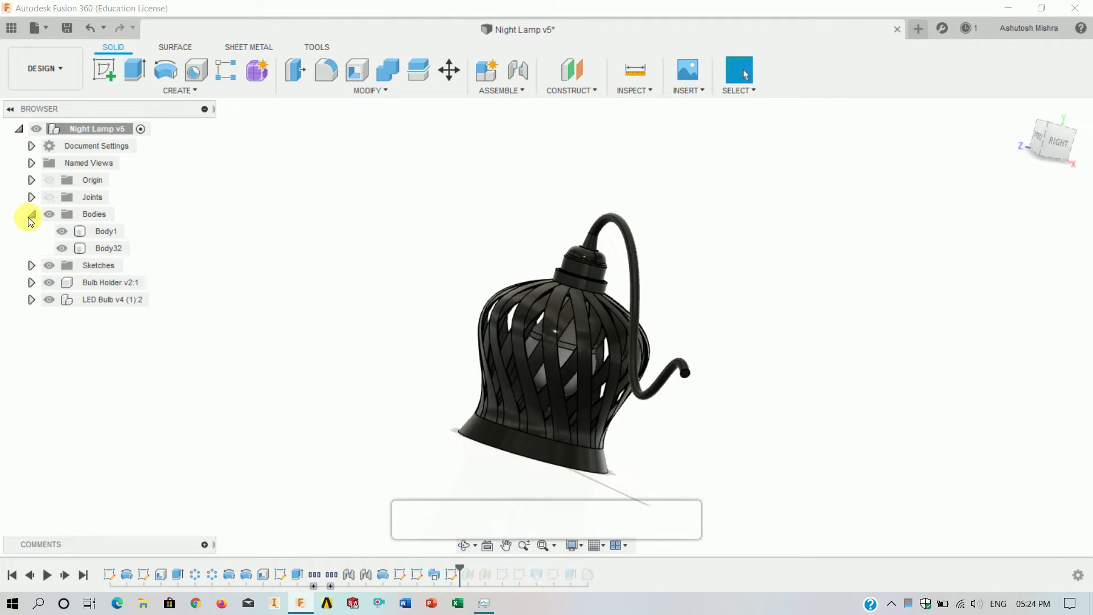
click(66, 247)
click(31, 265)
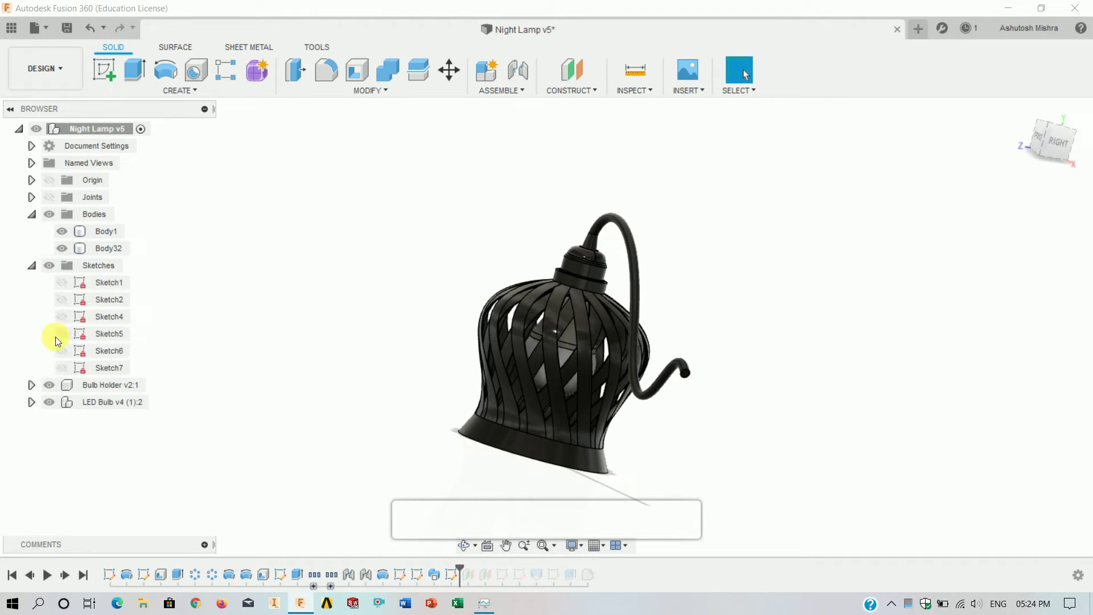
click(61, 368)
scroll(692, 386, up, 3)
scroll(691, 381, up, 3)
scroll(692, 374, up, 3)
scroll(654, 347, up, 2)
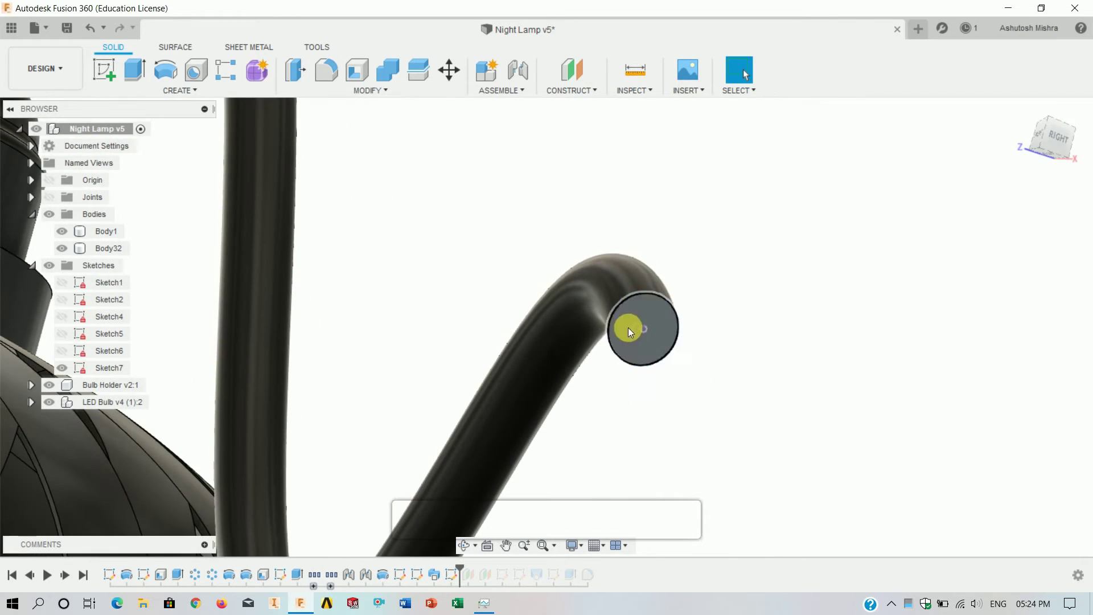
click(1019, 112)
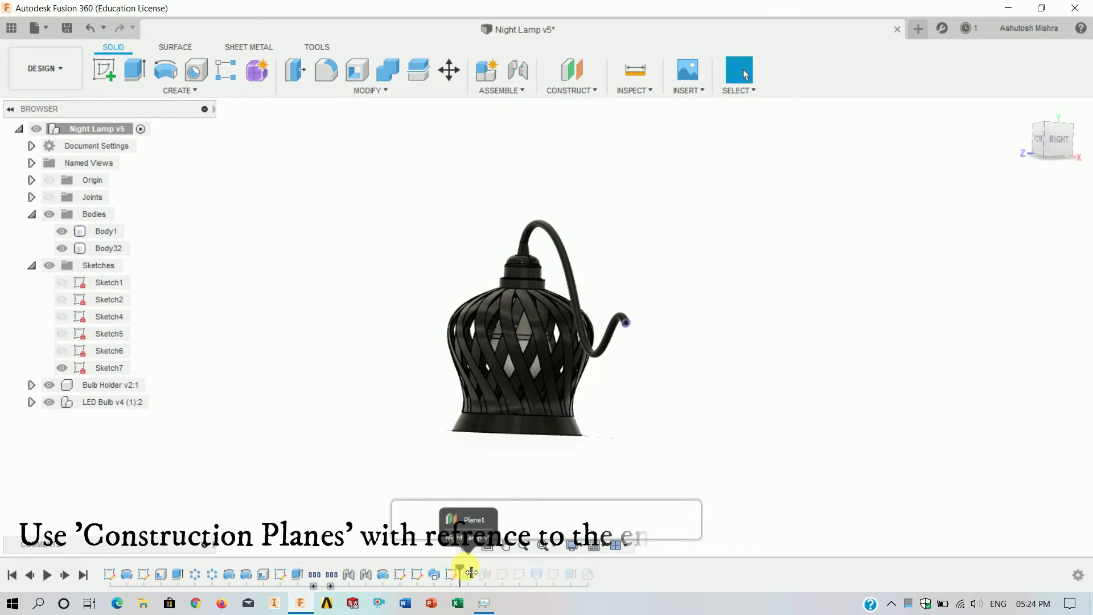
Advance the history to add Plane1 and Plane2 beyond the wire's end
drag(462, 569, 472, 569)
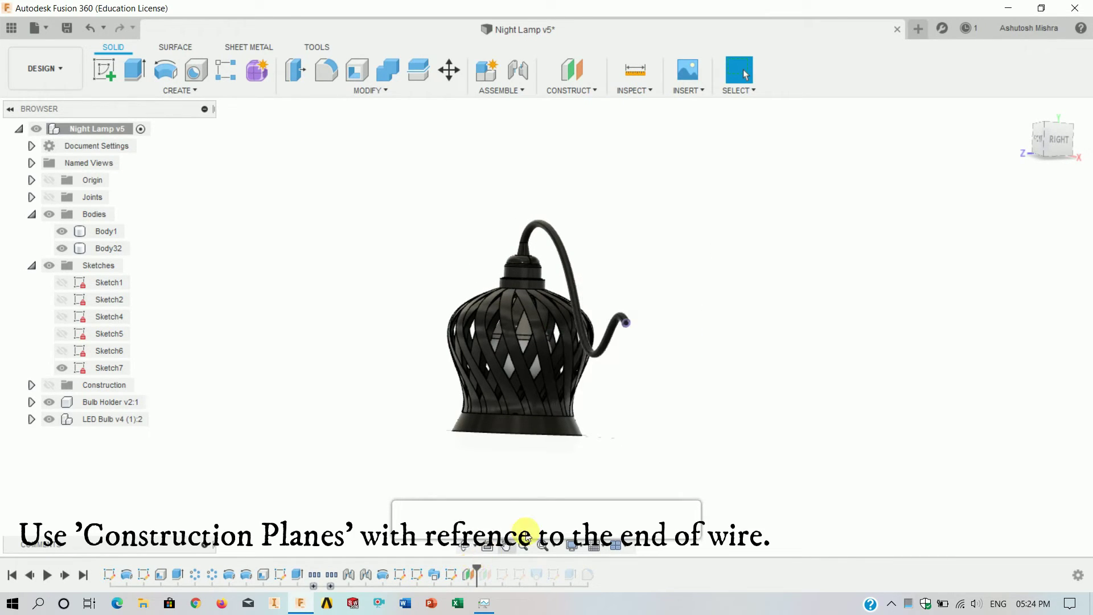
mouse_move(524, 532)
shift+middle_down()
mouse_move(764, 444)
mouse_move(338, 390)
shift+middle_up()
click(32, 385)
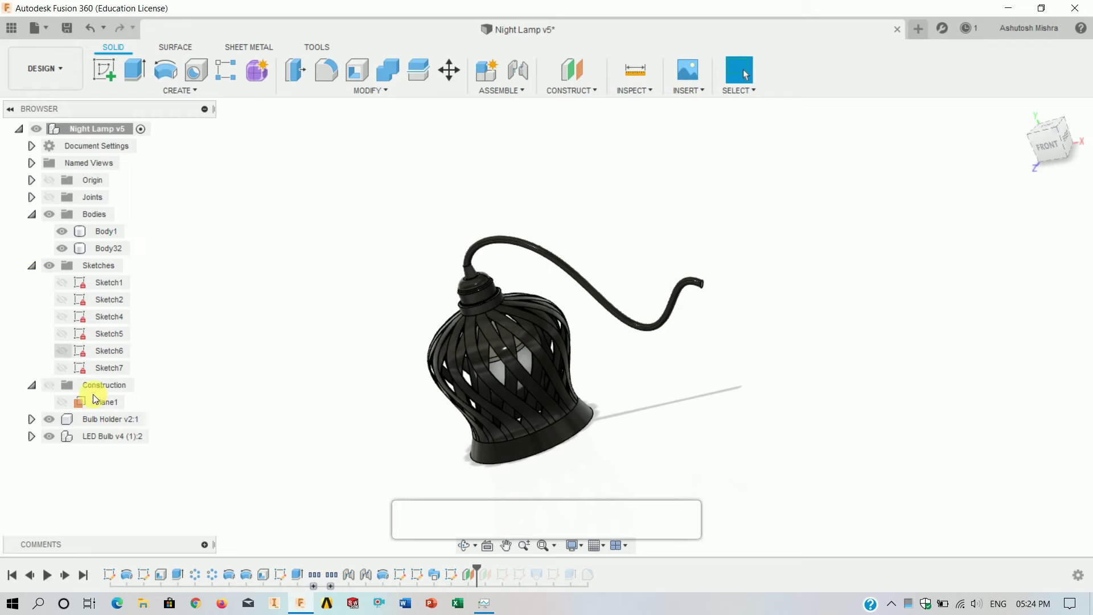
drag(481, 572, 493, 572)
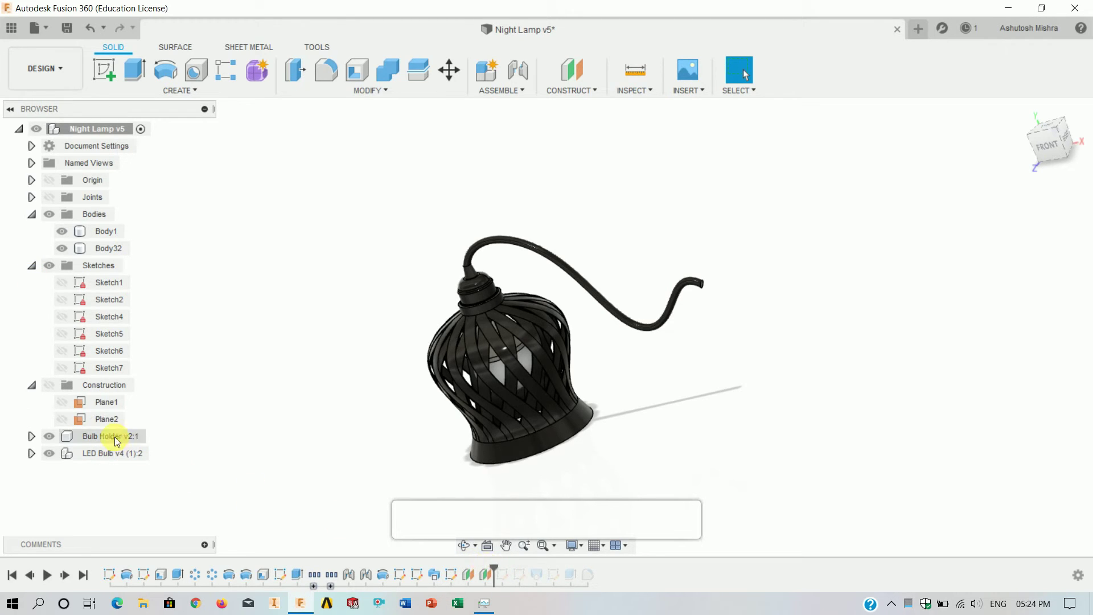
mouse_move(688, 399)
shift+middle_down()
mouse_move(658, 359)
mouse_move(742, 356)
mouse_move(712, 348)
mouse_move(718, 366)
shift+middle_up()
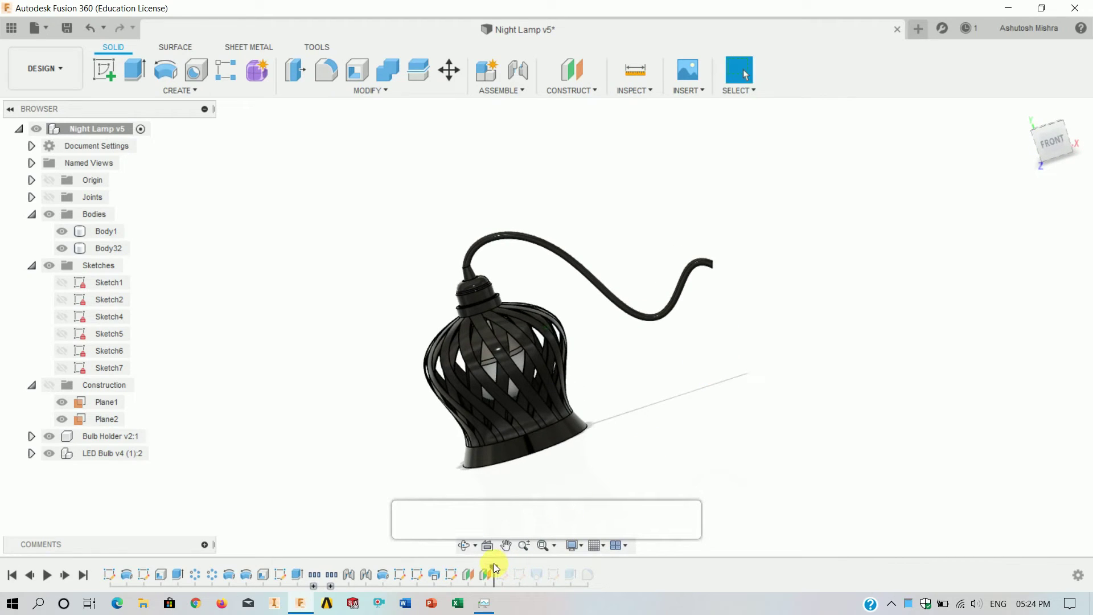
Add Sketch8 and Sketch9 and make both plug-profile circles visible at the cable end
drag(493, 572, 511, 572)
click(60, 384)
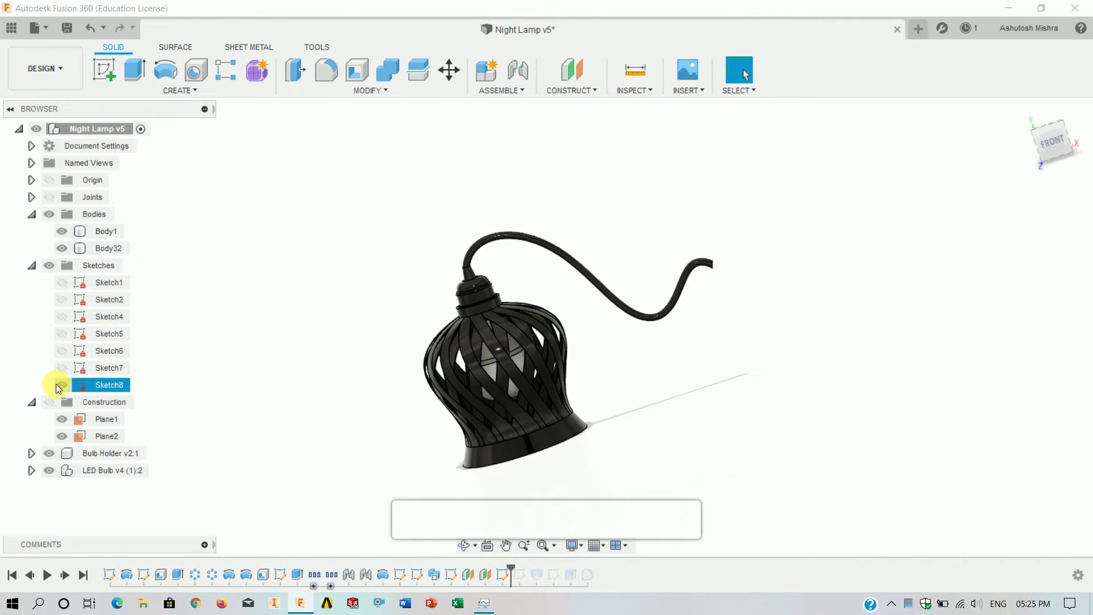
shift+middle_drag(843, 375, 643, 345)
scroll(642, 345, up, 5)
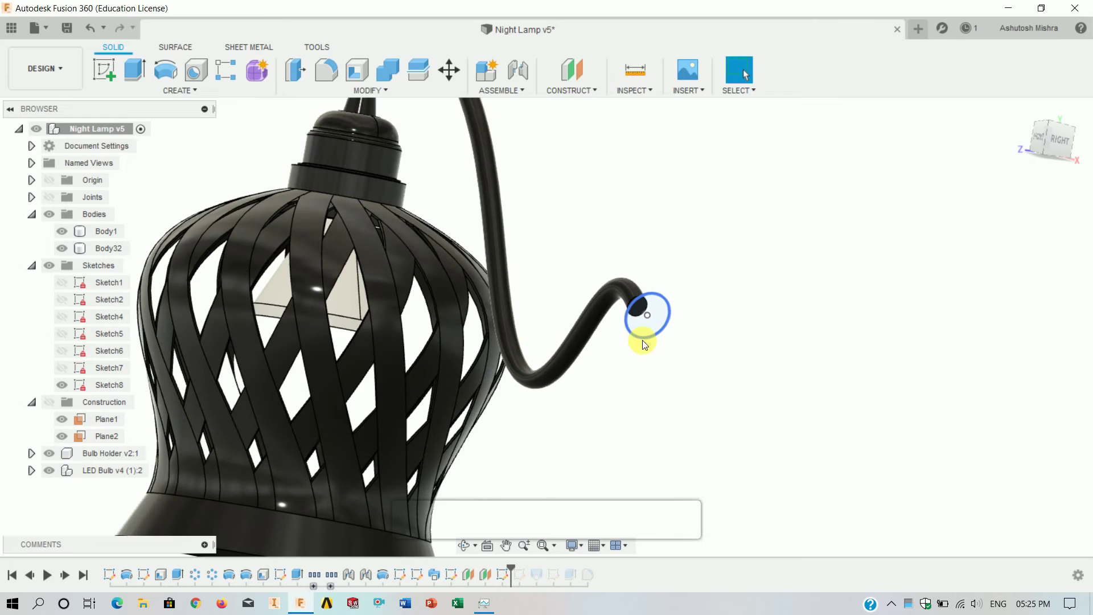
scroll(883, 420, down, 3)
shift+middle_drag(884, 420, 890, 439)
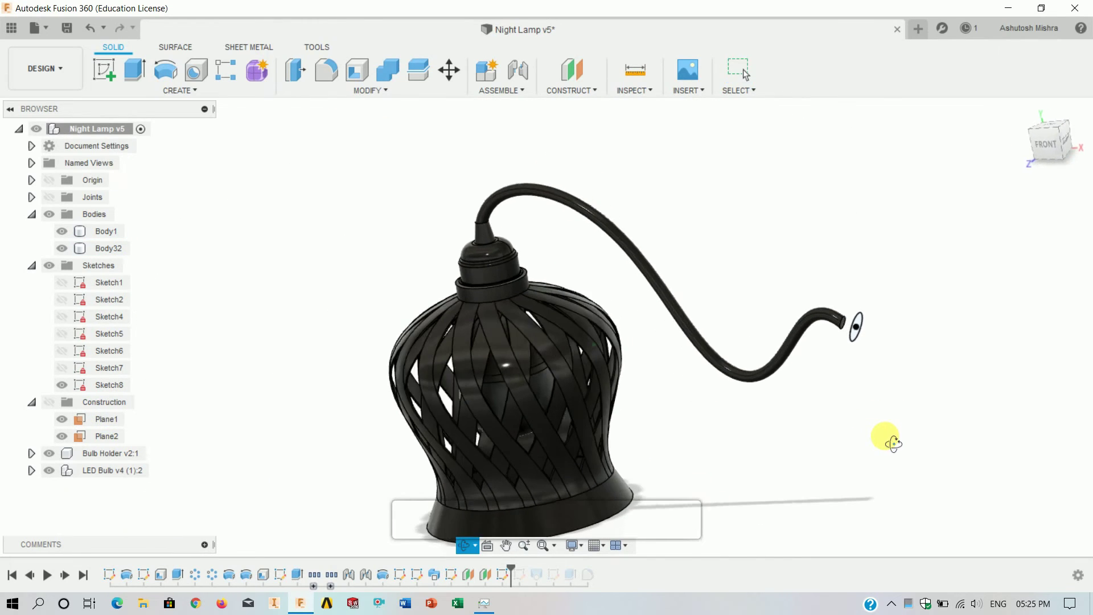
drag(513, 572, 526, 571)
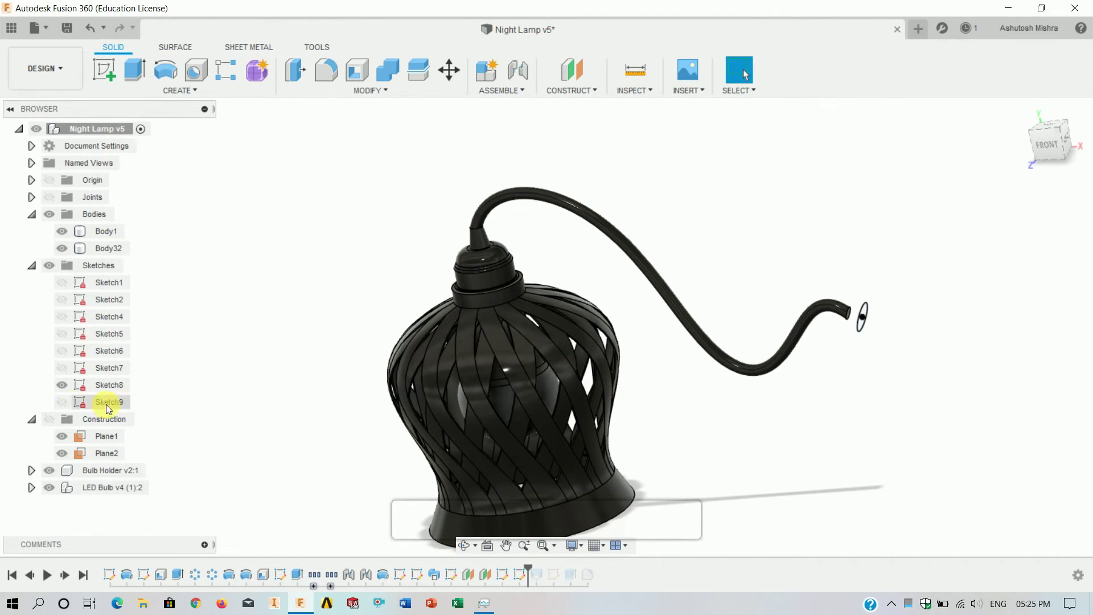
click(62, 402)
mouse_move(814, 379)
shift+middle_down()
mouse_move(727, 346)
mouse_move(861, 347)
mouse_move(823, 341)
shift+middle_up()
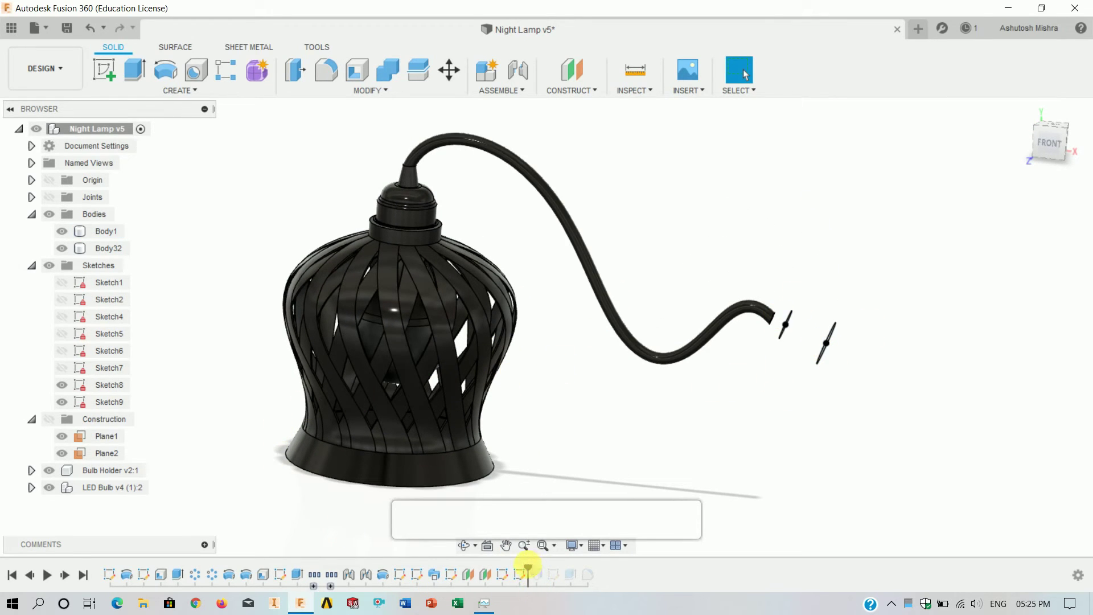
Advance to Loft1 and review the tapered plug loft without changes
drag(527, 566, 544, 571)
right_click(536, 574)
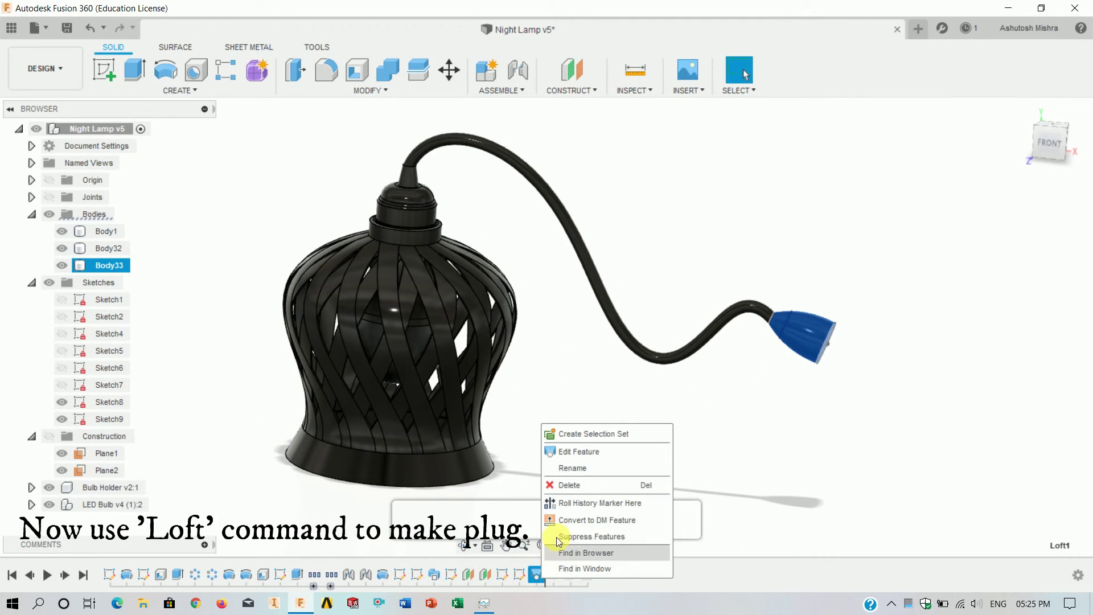
click(579, 451)
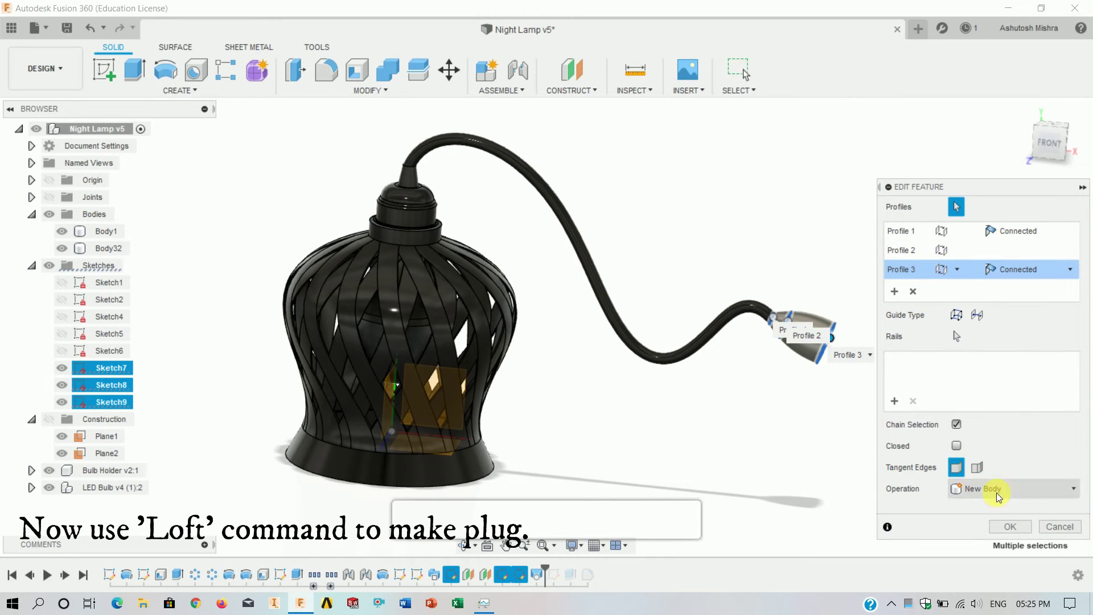
click(1060, 526)
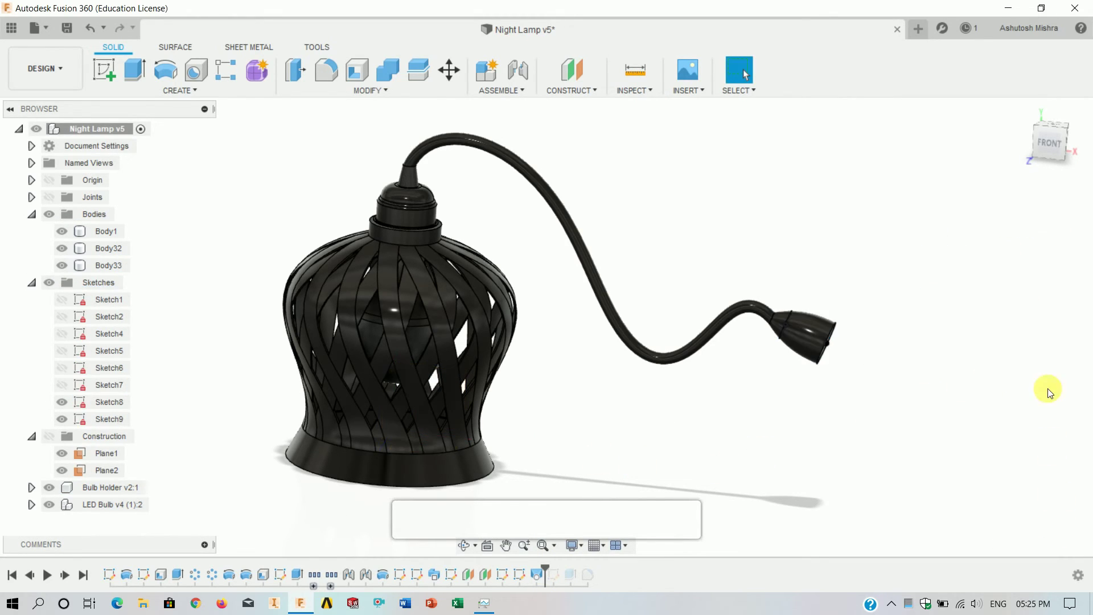
Collapse the browser folders and advance to Sketch10 at the plug end
click(31, 283)
click(32, 214)
click(32, 248)
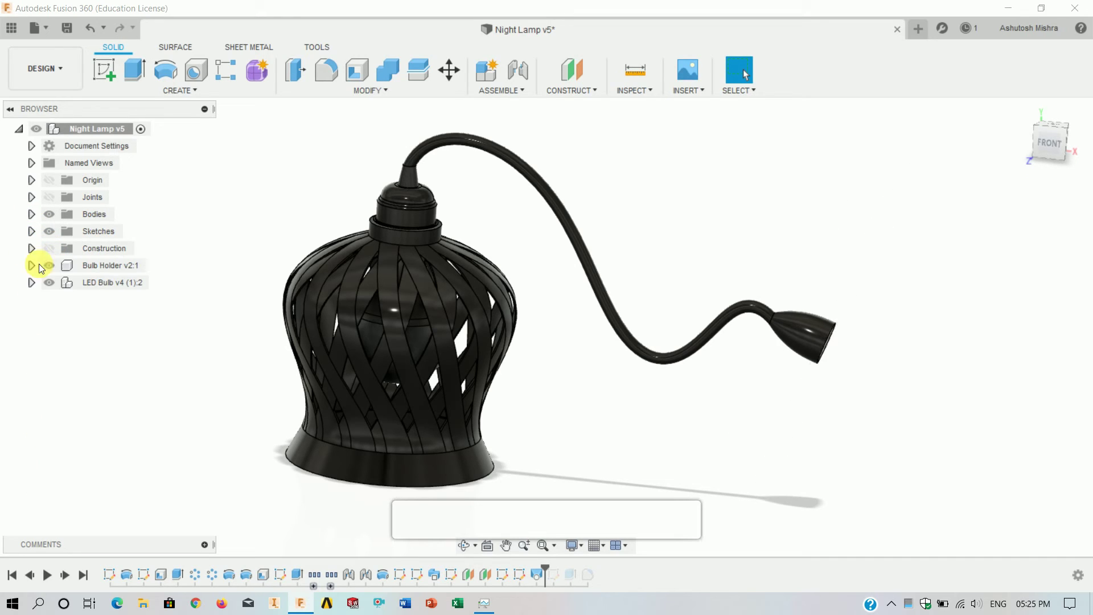
drag(553, 572, 561, 572)
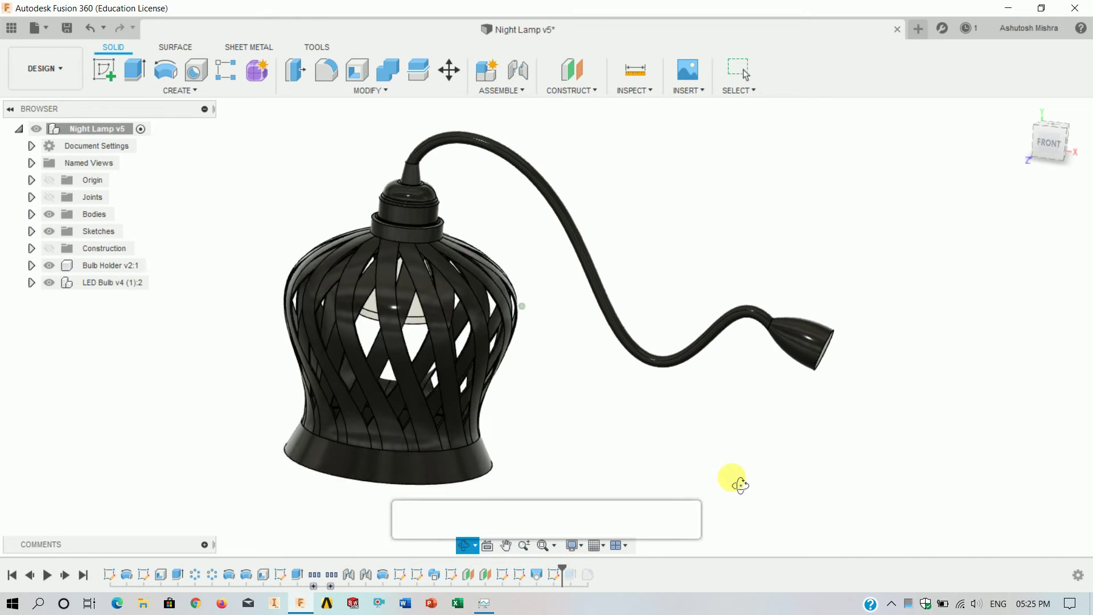
shift+middle_drag(732, 481, 102, 265)
click(32, 232)
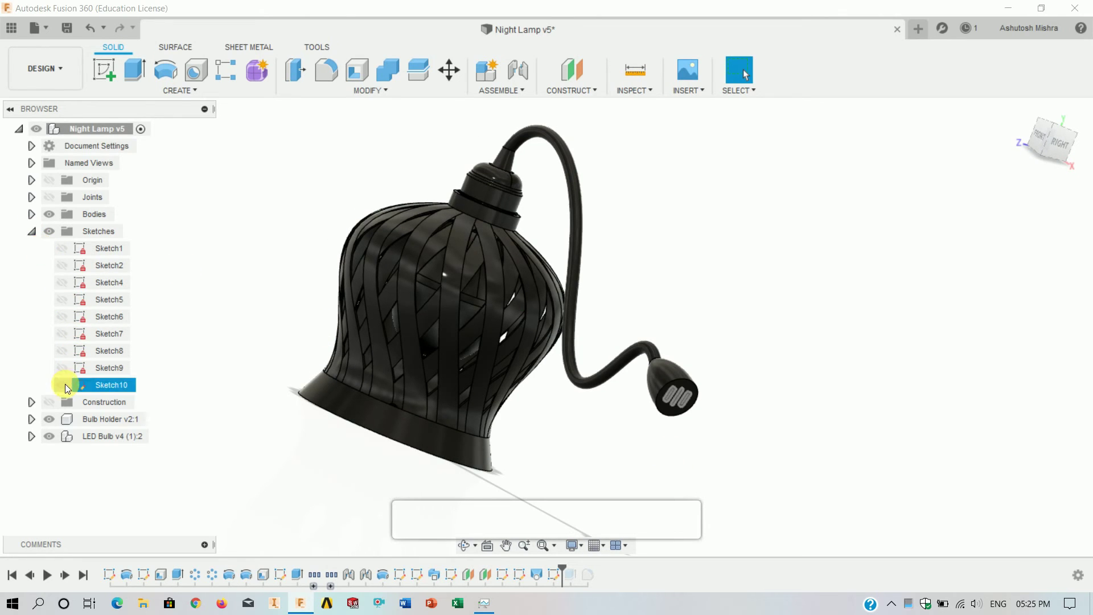
scroll(694, 367, up, 5)
scroll(703, 362, up, 3)
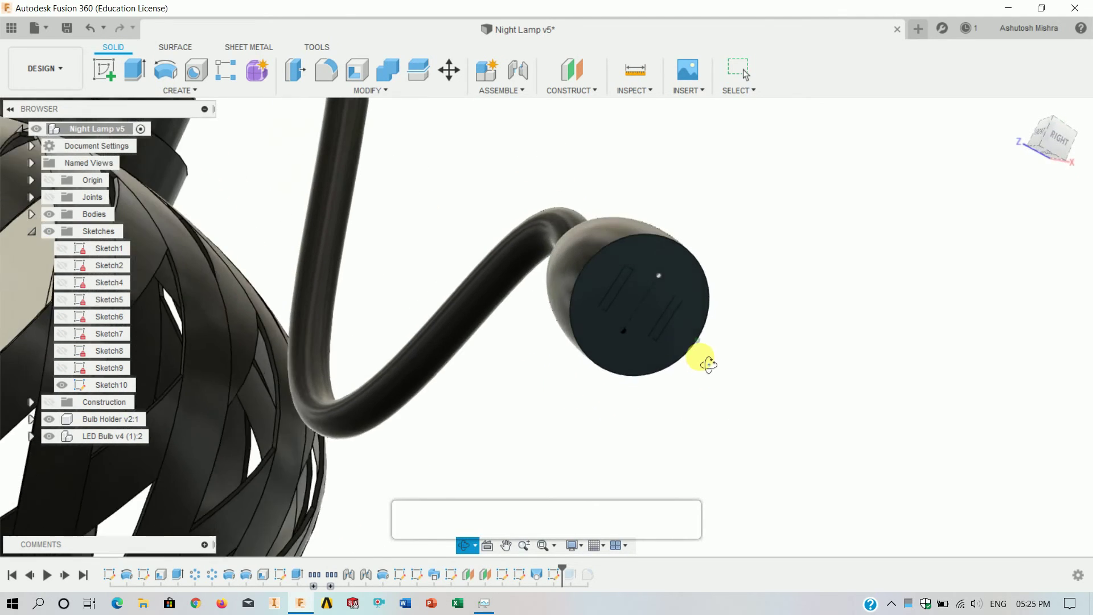
scroll(692, 358, up, 3)
Advance to the 20 mm prong extrusion and review it without changes
drag(563, 574, 579, 573)
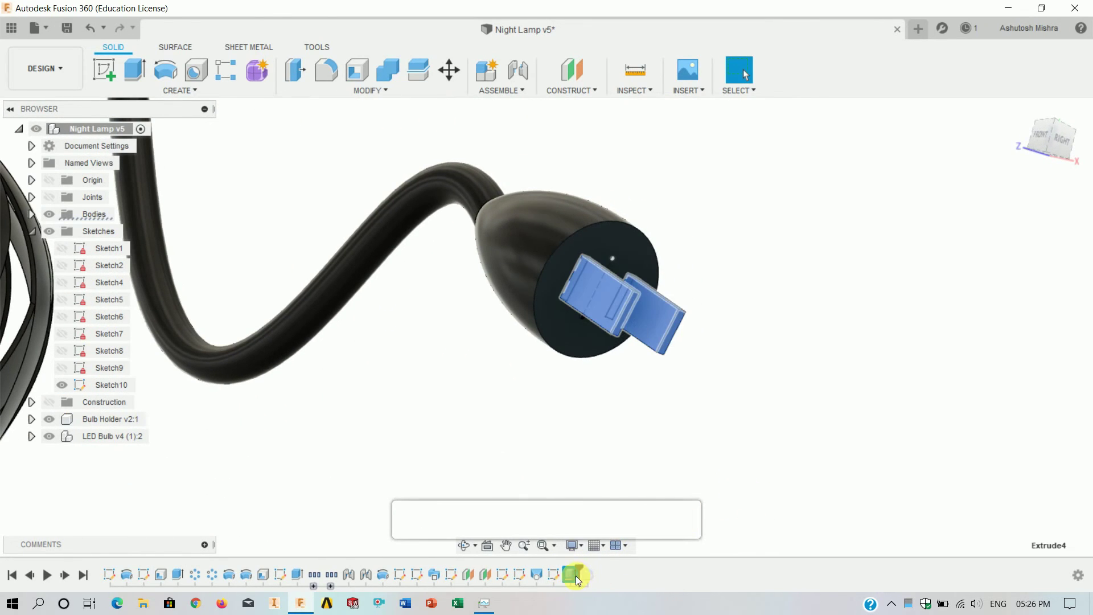
right_click(576, 575)
click(609, 430)
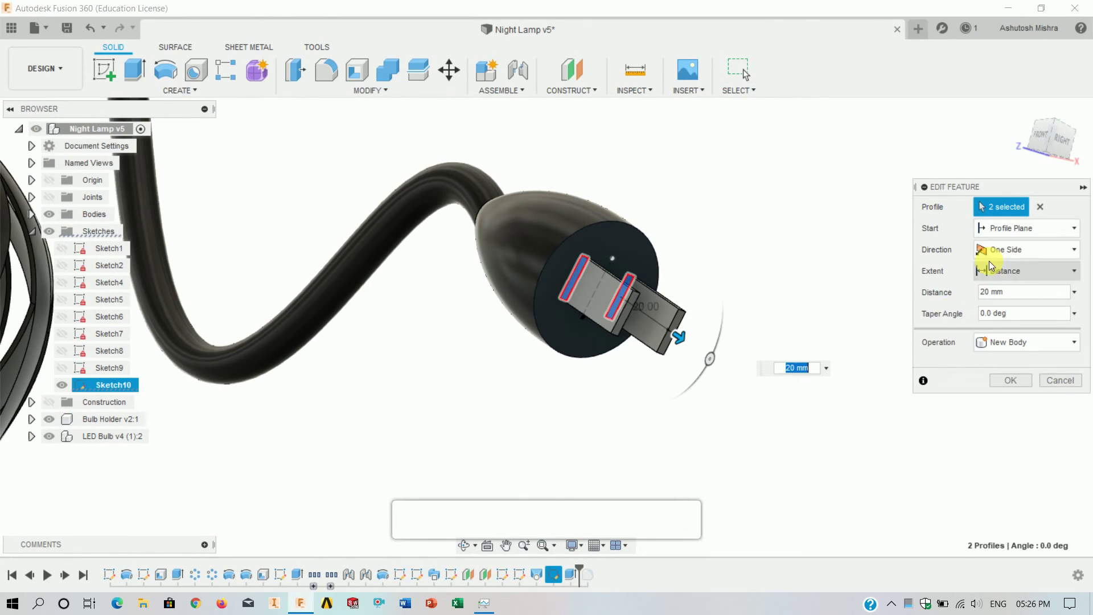
click(1069, 381)
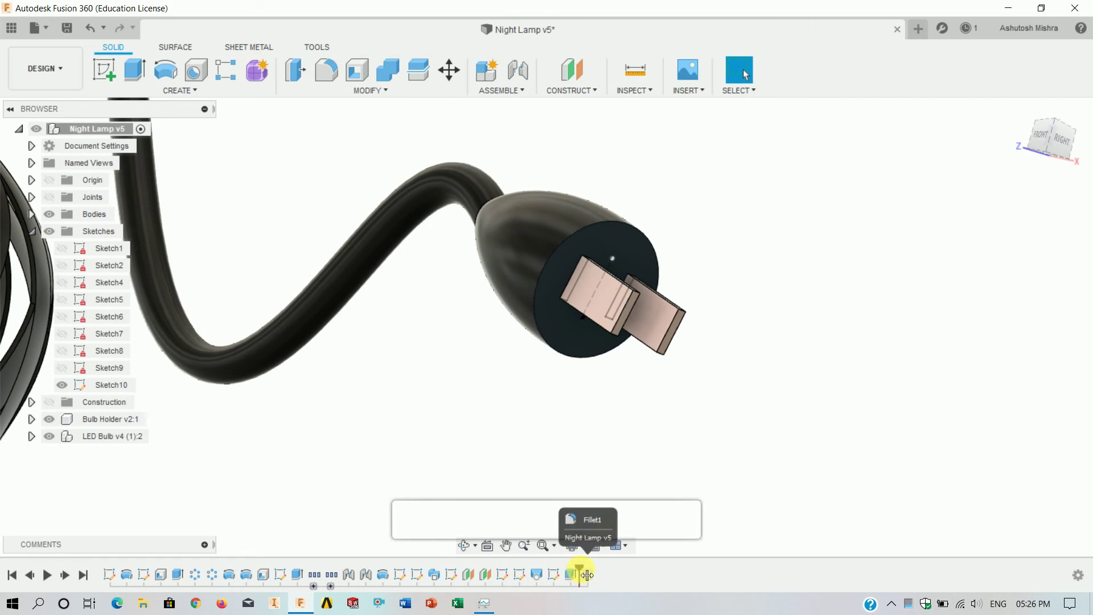
Advance to Fillet1, reset to the home view, and switch to the Render workspace
drag(586, 575, 613, 572)
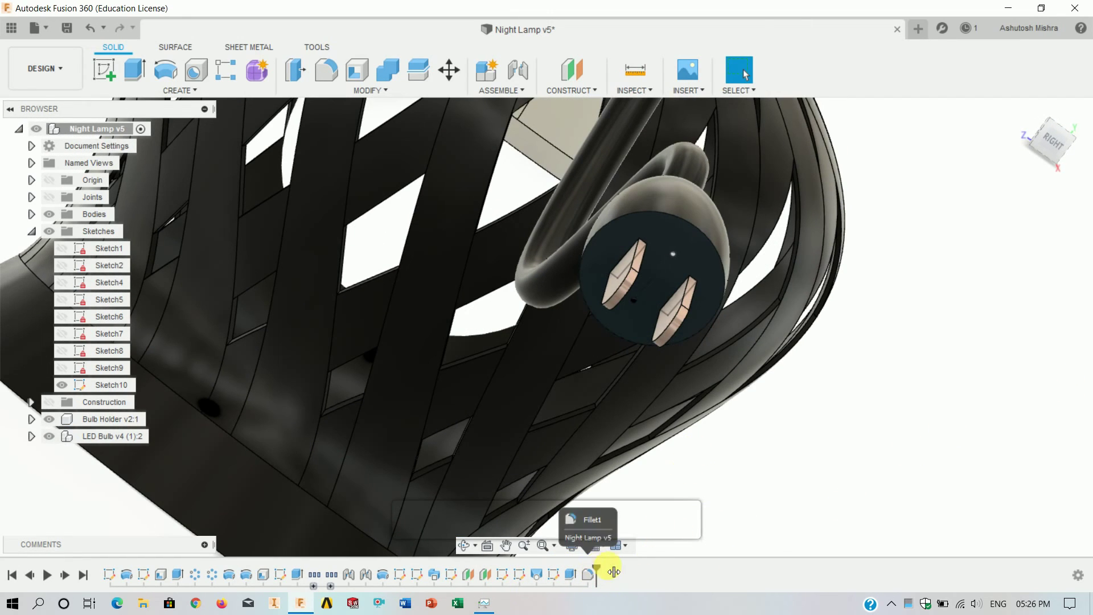
click(1022, 117)
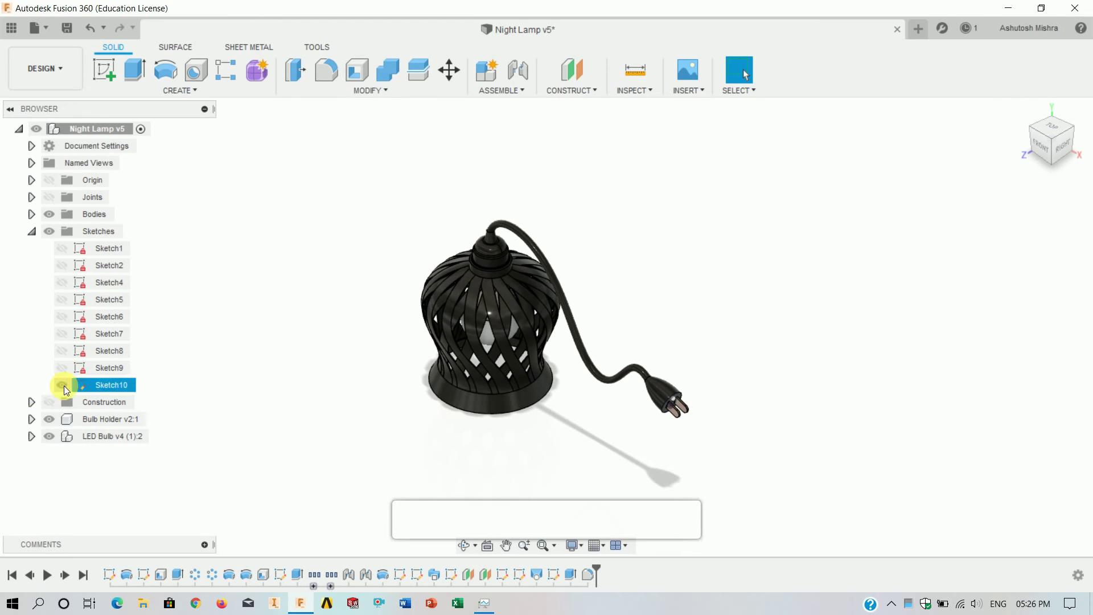
click(31, 232)
mouse_move(568, 390)
mouse_down()
mouse_move(567, 407)
mouse_move(588, 385)
mouse_up()
key(Escape)
click(1023, 108)
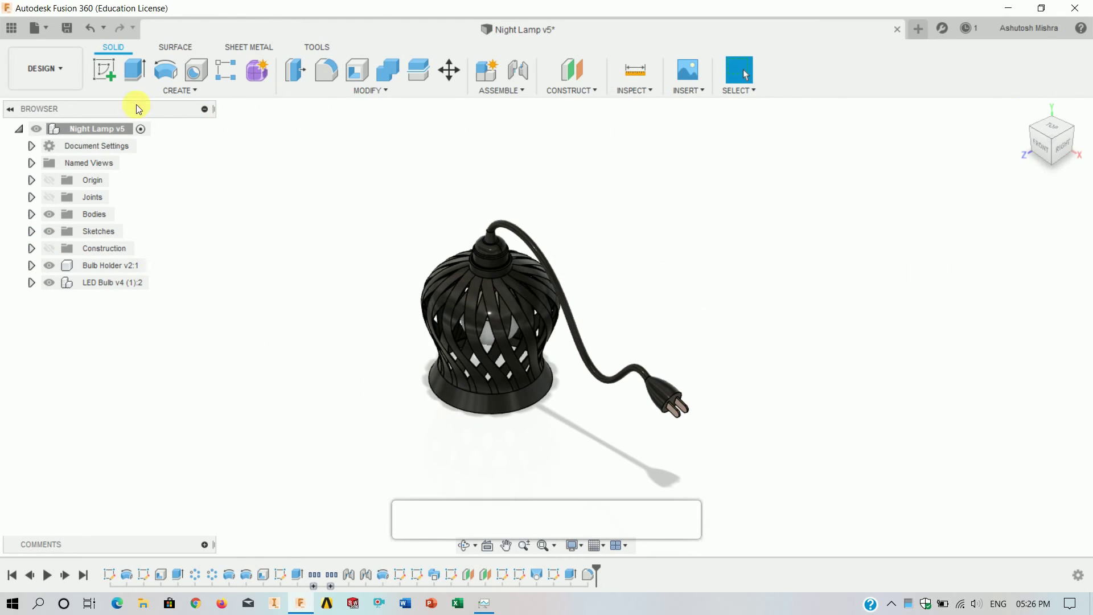
click(73, 74)
click(37, 130)
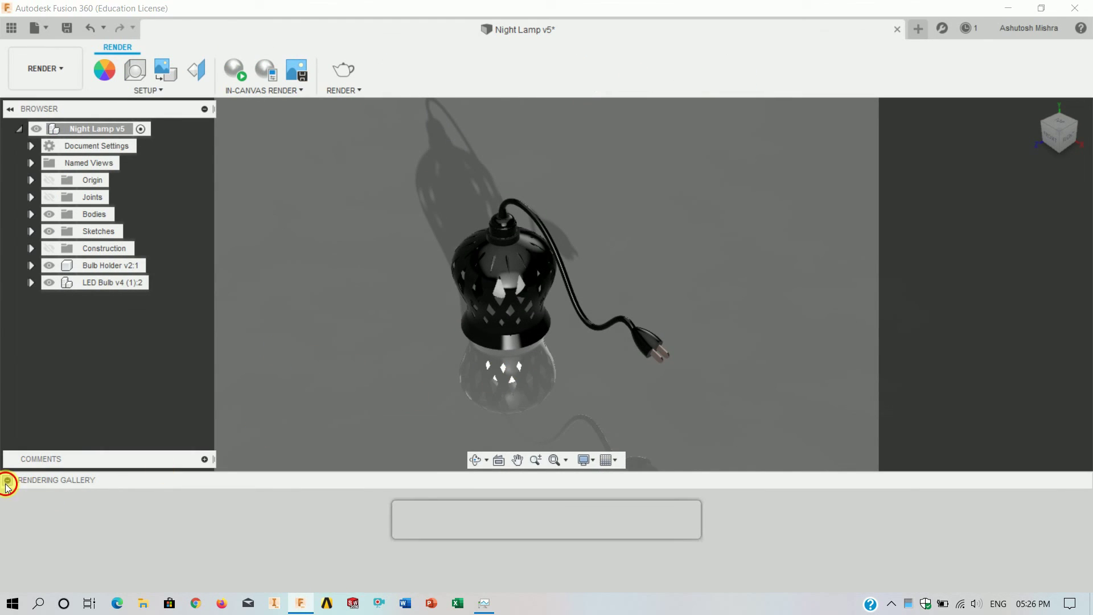
Collapse the Rendering Gallery and orbit the finished Night Lamp against the wall
click(8, 480)
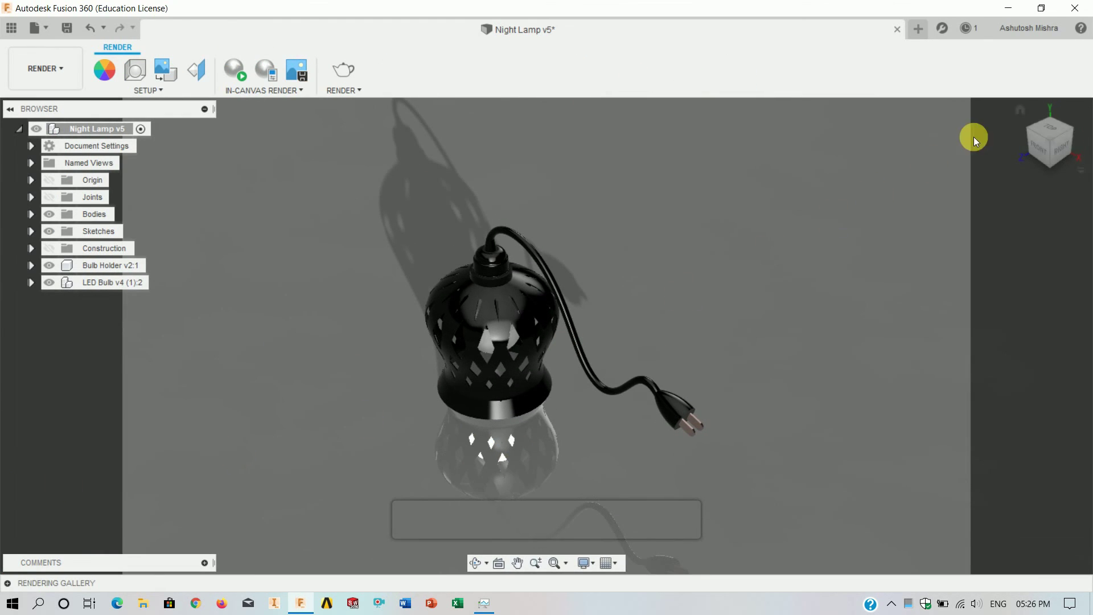
shift+middle_drag(527, 413, 538, 367)
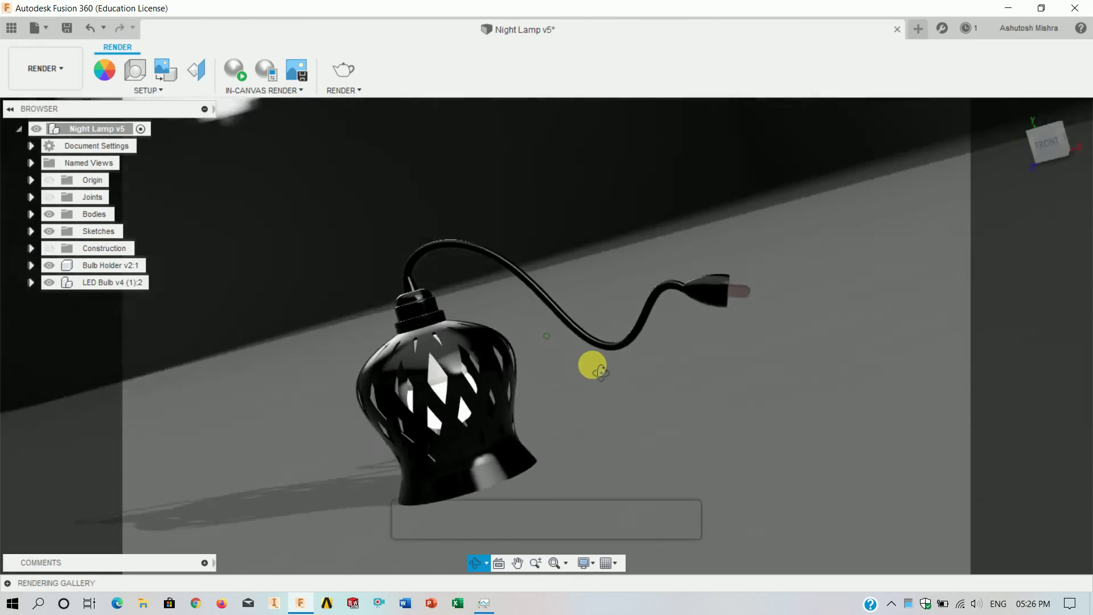